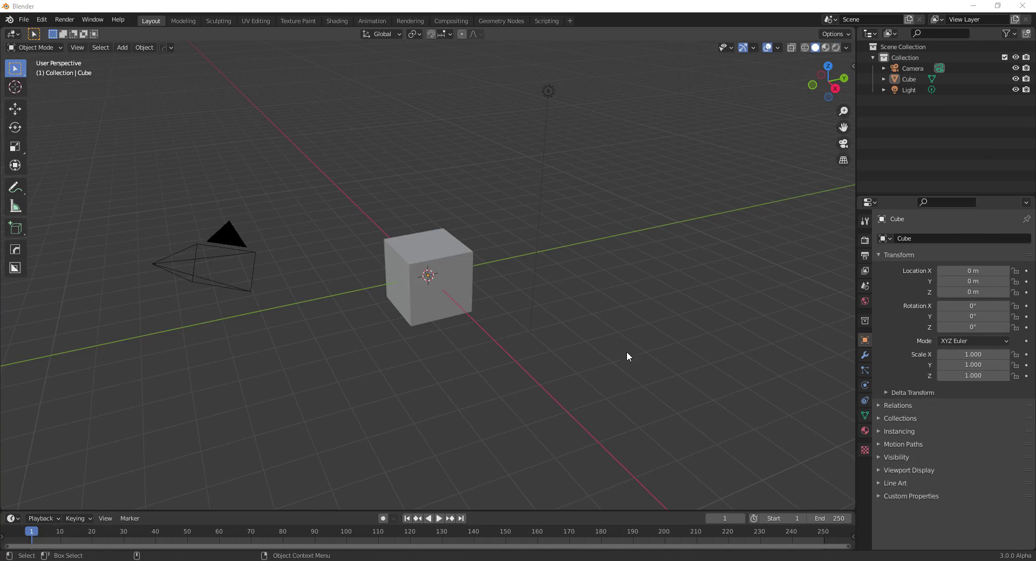
Step: Delete the default camera, light and cube from the scene
click(227, 236)
key(Delete)
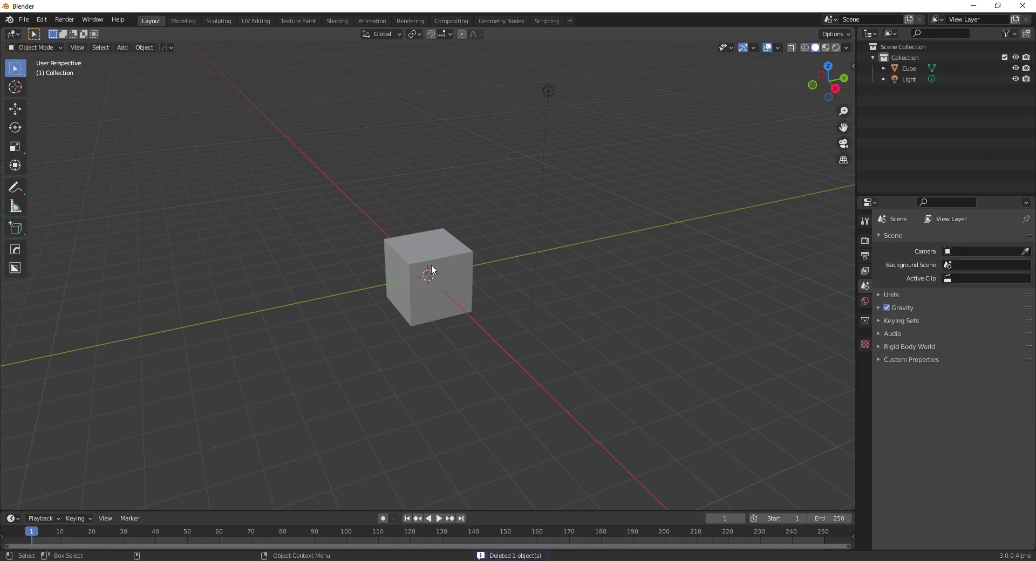
click(551, 92)
key(Delete)
click(409, 267)
key(Delete)
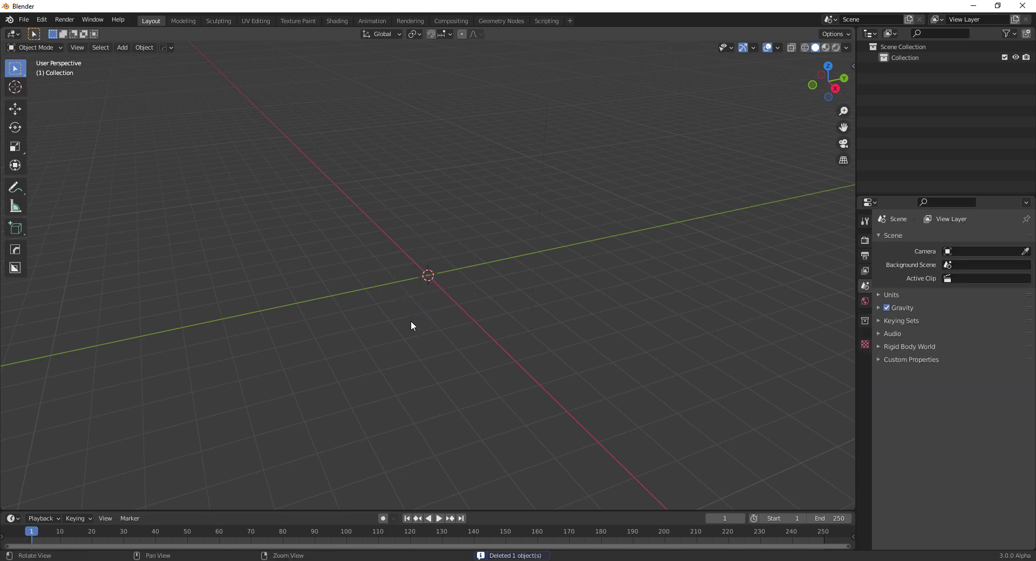
Step: Add an Ico Sphere mesh at the world origin
middle_drag(411, 320, 464, 232)
click(123, 48)
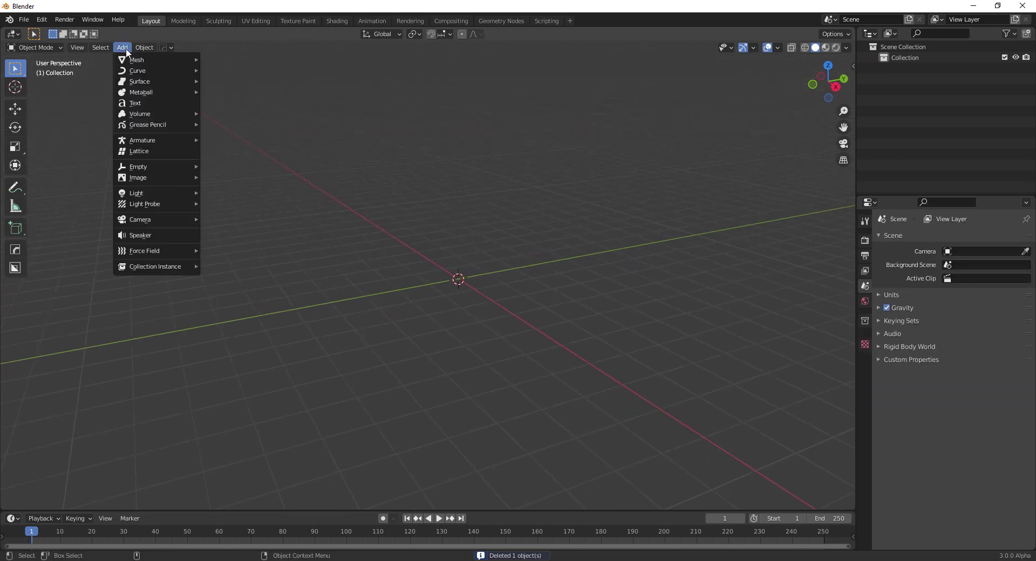
mouse_move(154, 62)
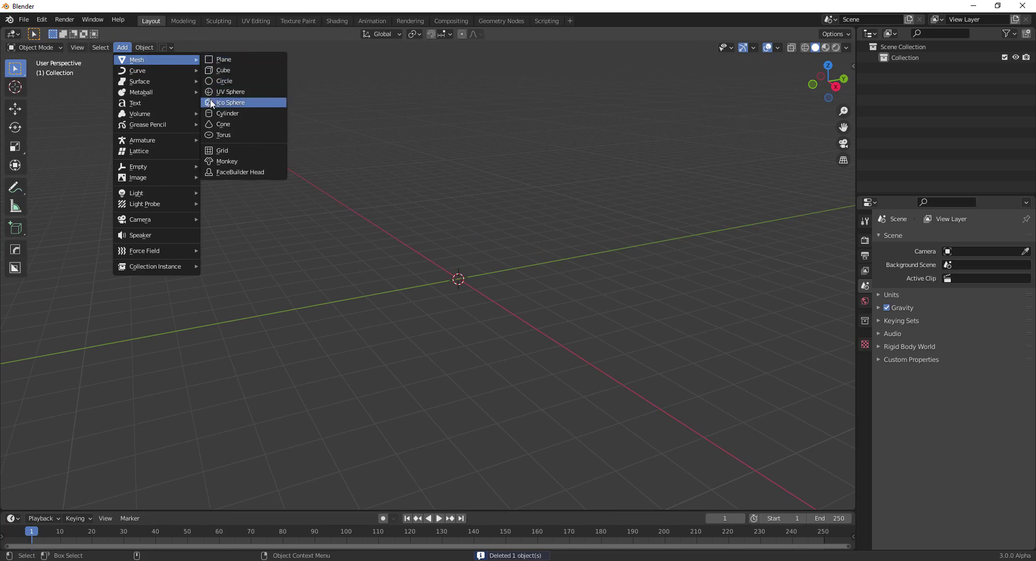
click(231, 103)
shift+middle_drag(579, 303, 553, 278)
Step: Scale the icosphere uniformly to about 1.89 and raise it to about 1.69 m on Z
key(e)
key(r)
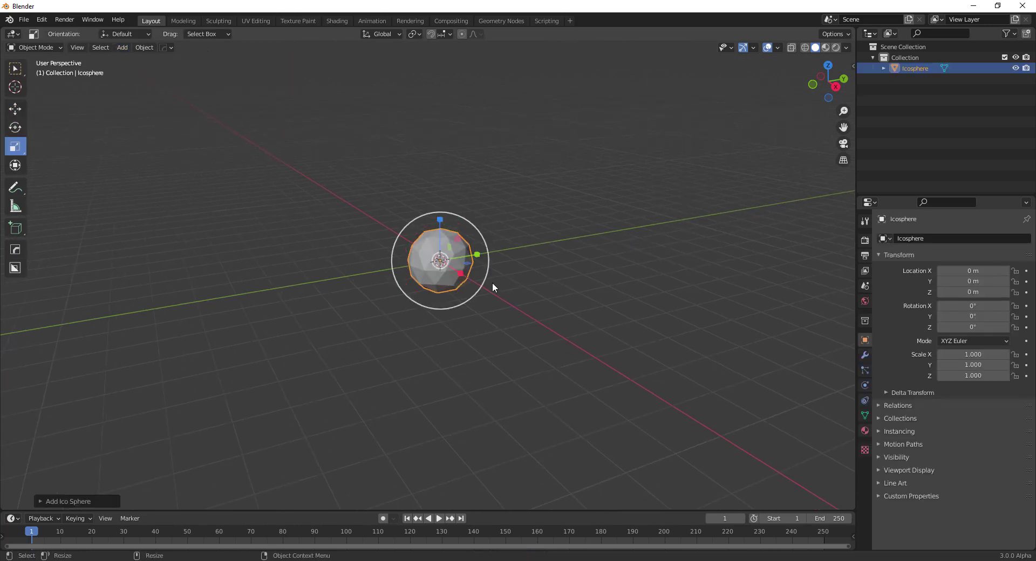
drag(473, 301, 514, 331)
key(w)
drag(440, 216, 440, 161)
middle_drag(647, 242, 532, 313)
scroll(535, 334, up, 5)
scroll(537, 345, down, 3)
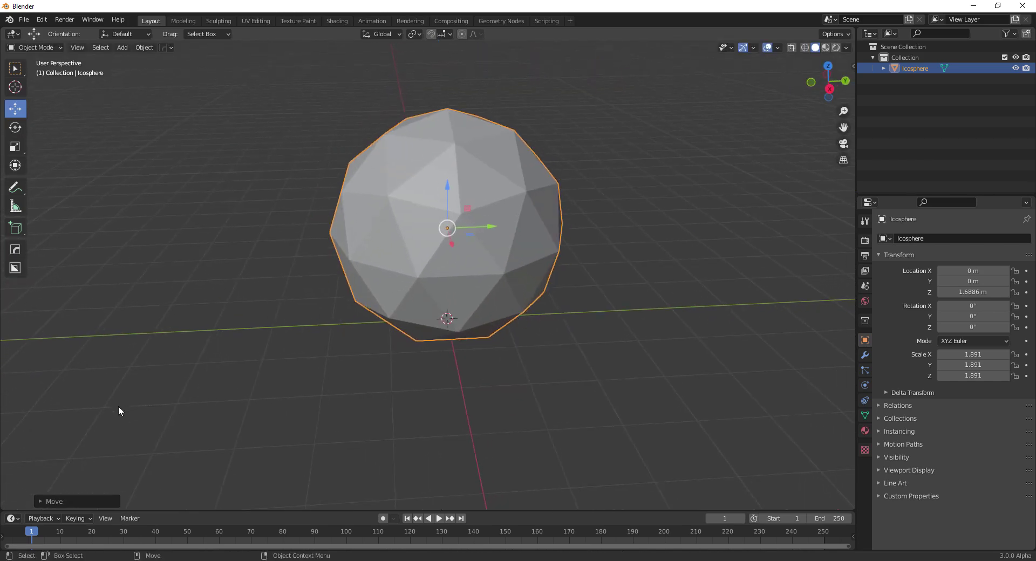
Step: Enlarge the timeline area to about half the window height and switch it to the Shader Editor
drag(13, 511, 13, 288)
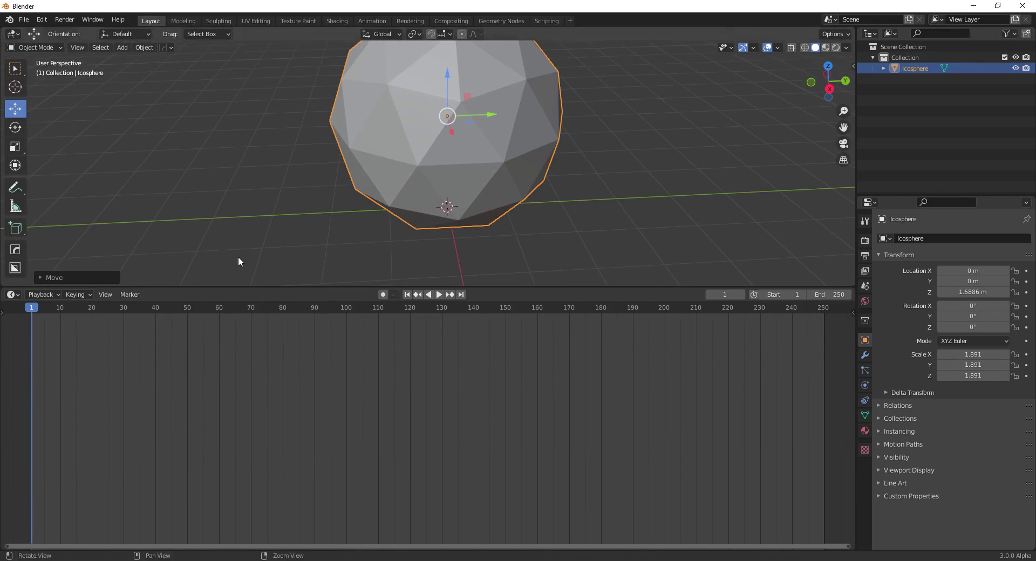
scroll(357, 190, down, 4)
middle_drag(357, 189, 338, 230)
click(11, 294)
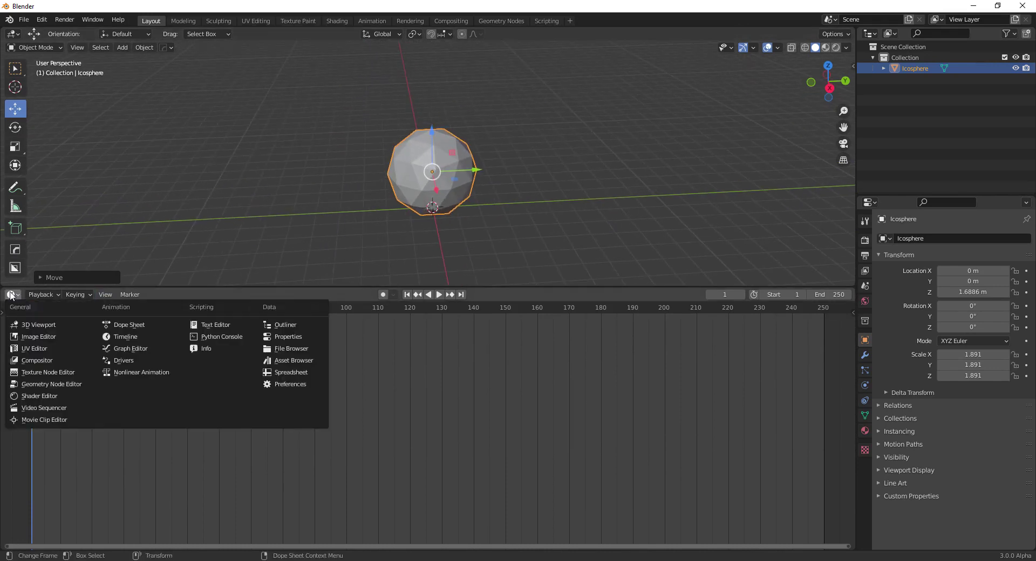
click(32, 396)
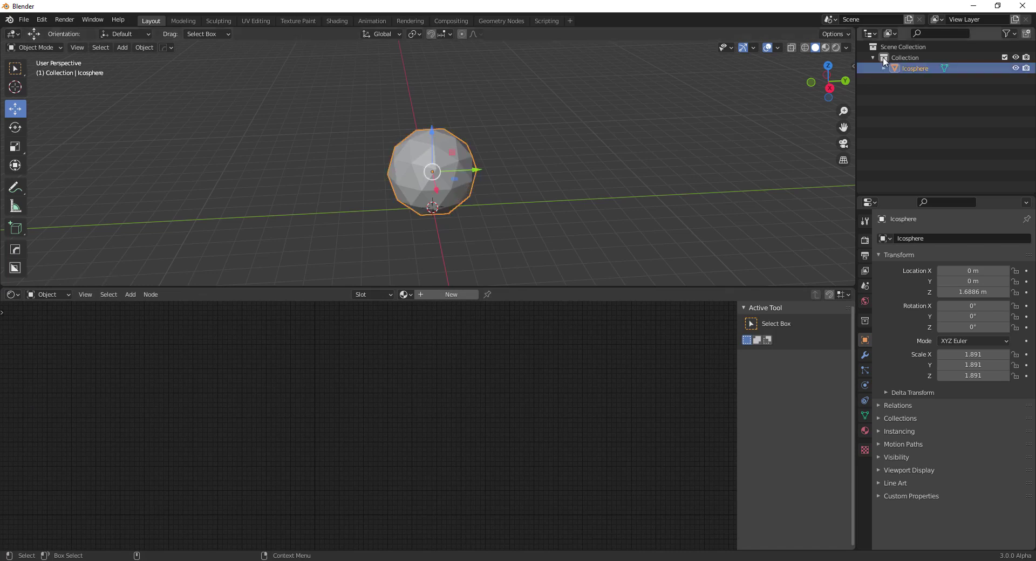
Step: Set the 3D viewport shading to Material Preview, keeping the icosphere selected
click(826, 50)
click(540, 209)
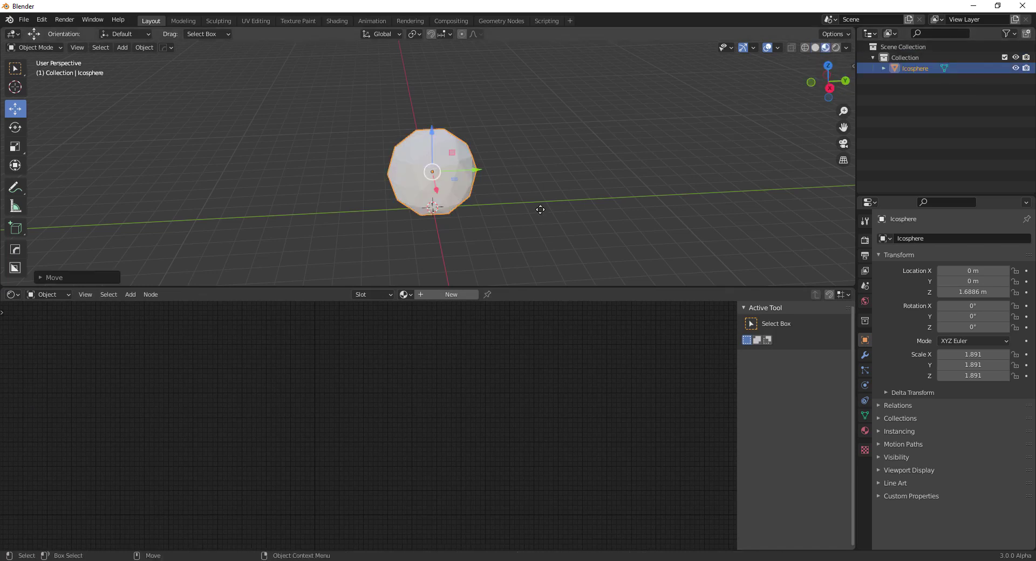
click(462, 201)
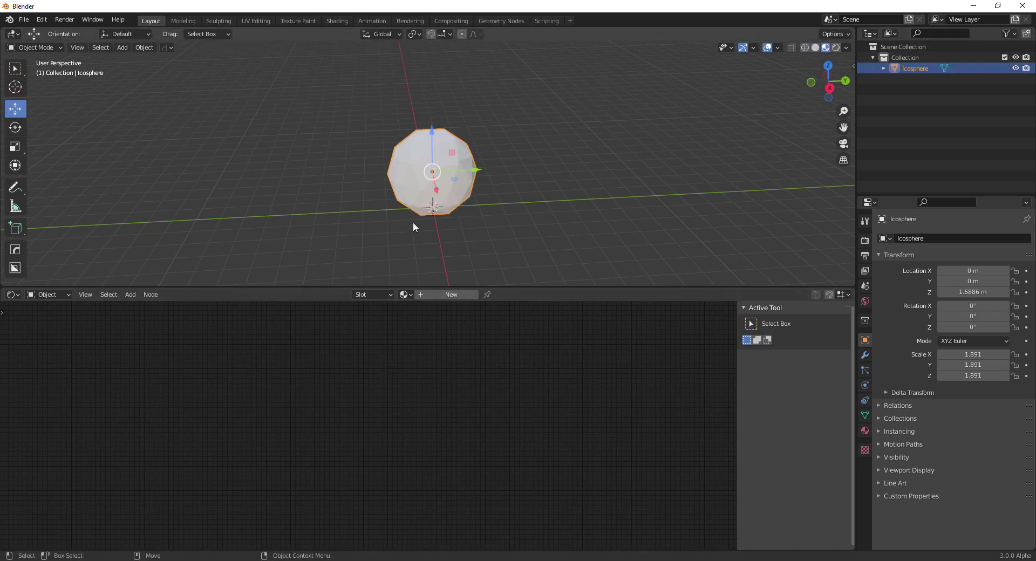
Step: Assign the existing material named Material to the icosphere and bring its nodes into view
click(406, 294)
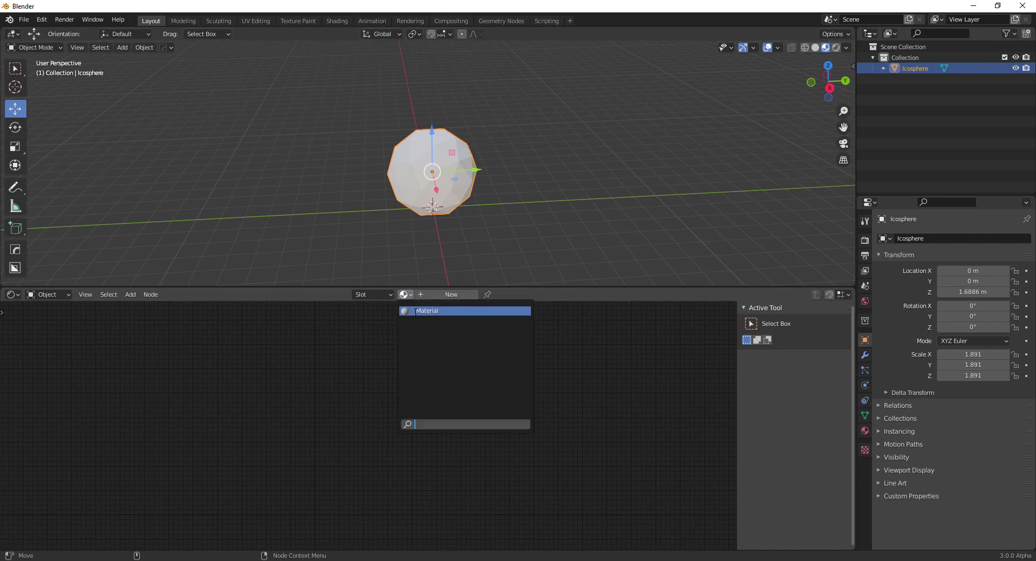
click(415, 312)
key(Home)
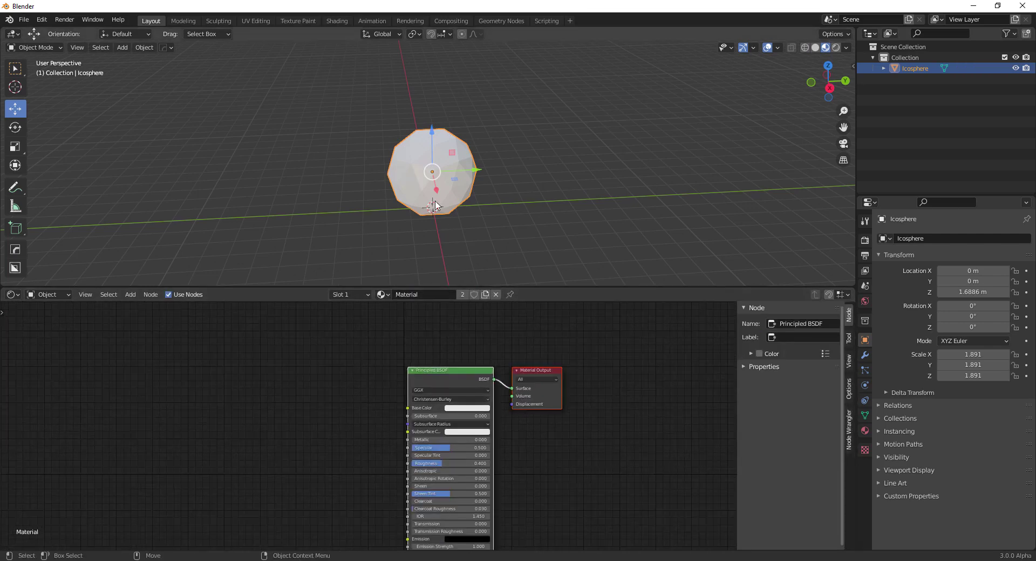
scroll(469, 433, up, 2)
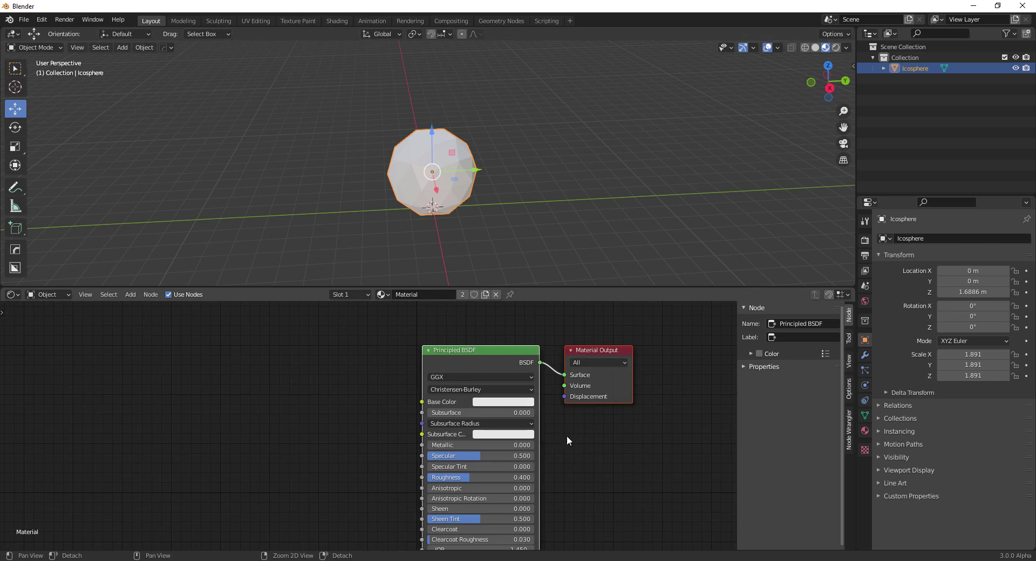
Step: Spread the Principled BSDF and Material Output nodes apart to make room between them
ctrl+scroll(567, 435, right, 3)
drag(483, 350, 572, 357)
click(378, 357)
drag(377, 357, 209, 354)
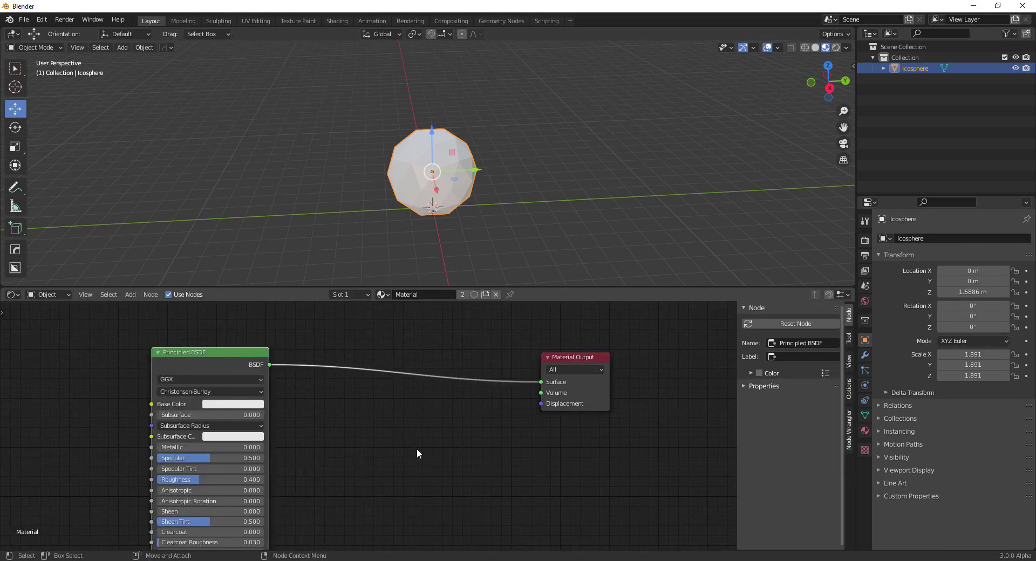
Step: Add a Transparent BSDF node and place it below the link between Principled BSDF and Material Output
middle_drag(452, 448, 470, 449)
click(462, 455)
key(shift+a)
text(s)
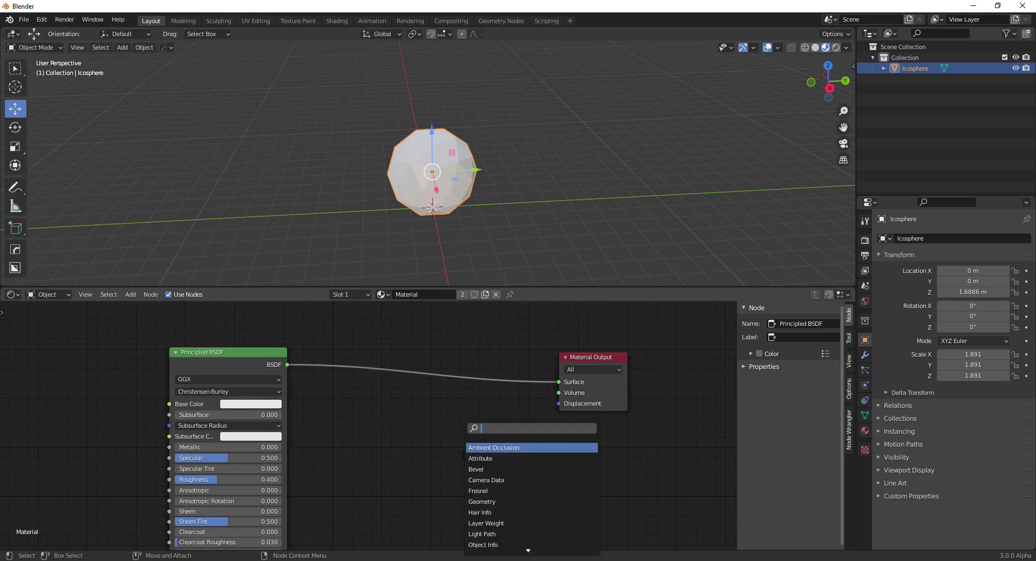
text(TRA)
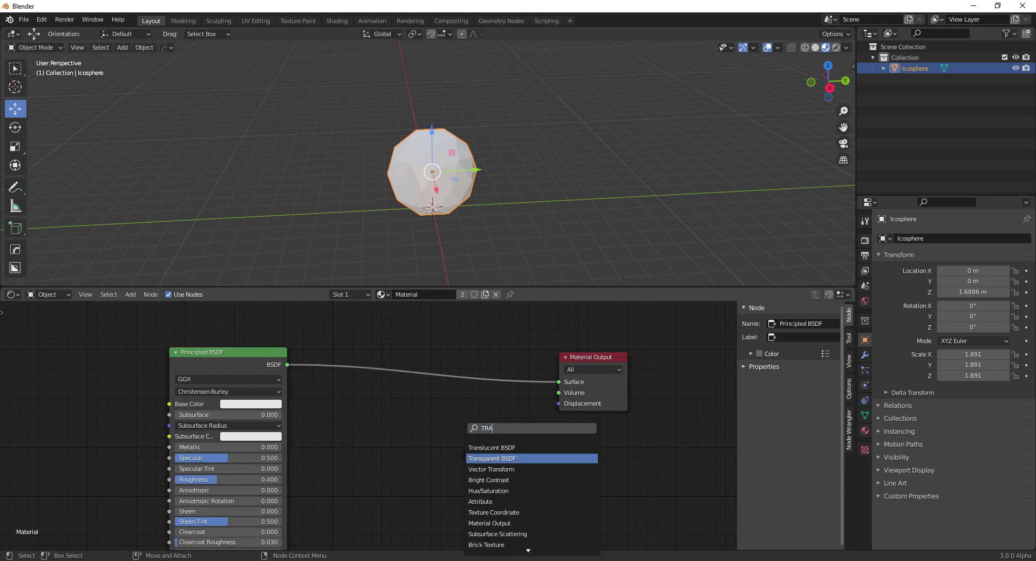
click(465, 456)
click(379, 480)
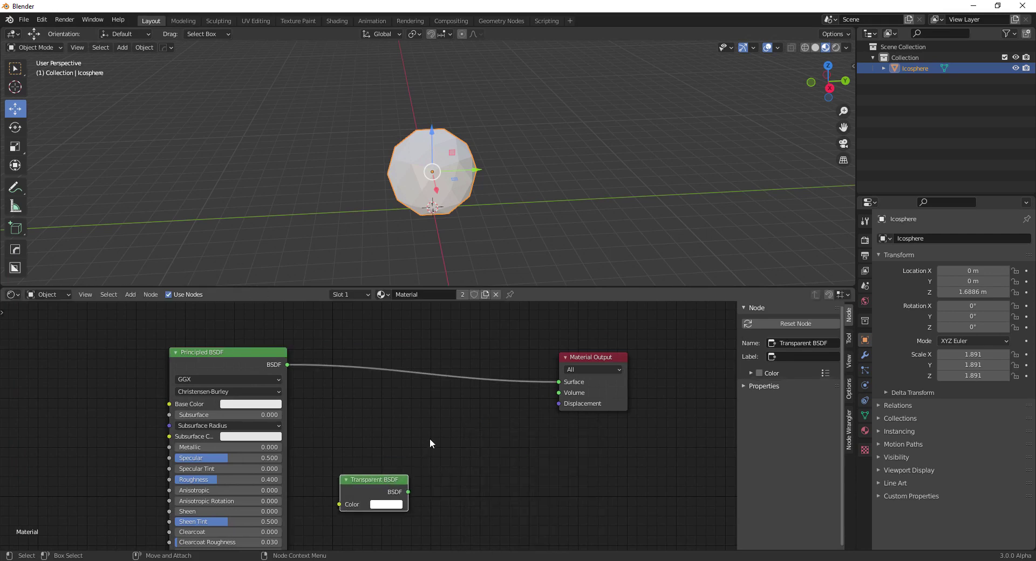
Step: Insert a Mix Shader between Principled BSDF and Material Output, and connect the Transparent BSDF to its second shader input
key(shift+a)
key(s)
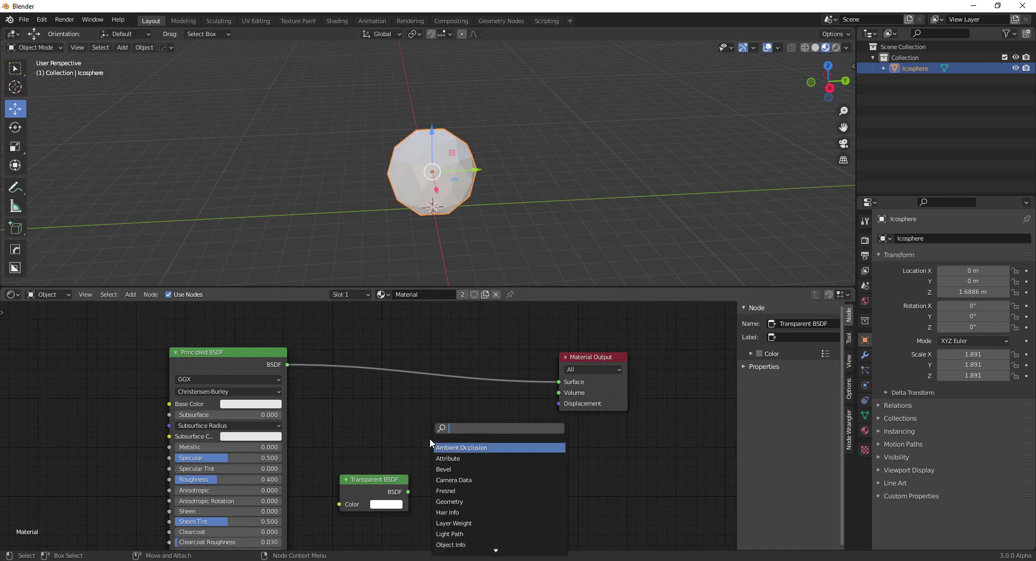
text(MI)
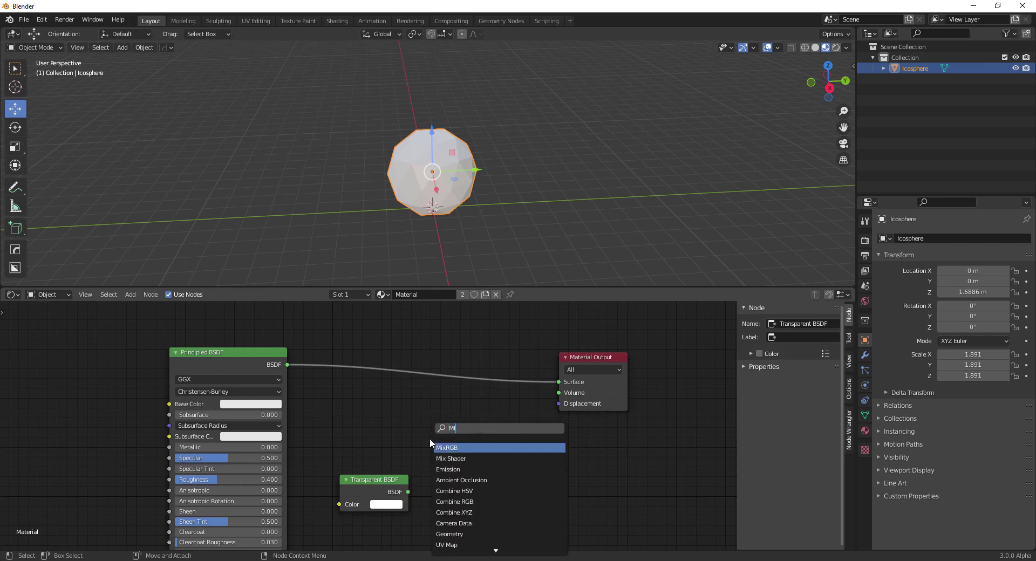
key(Down)
key(Return)
click(431, 439)
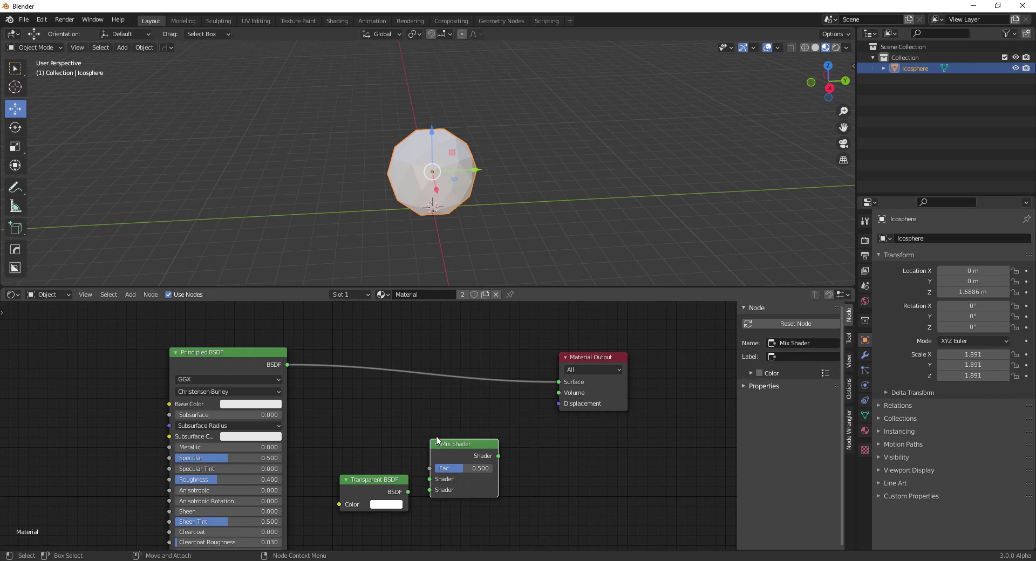
drag(447, 442, 446, 357)
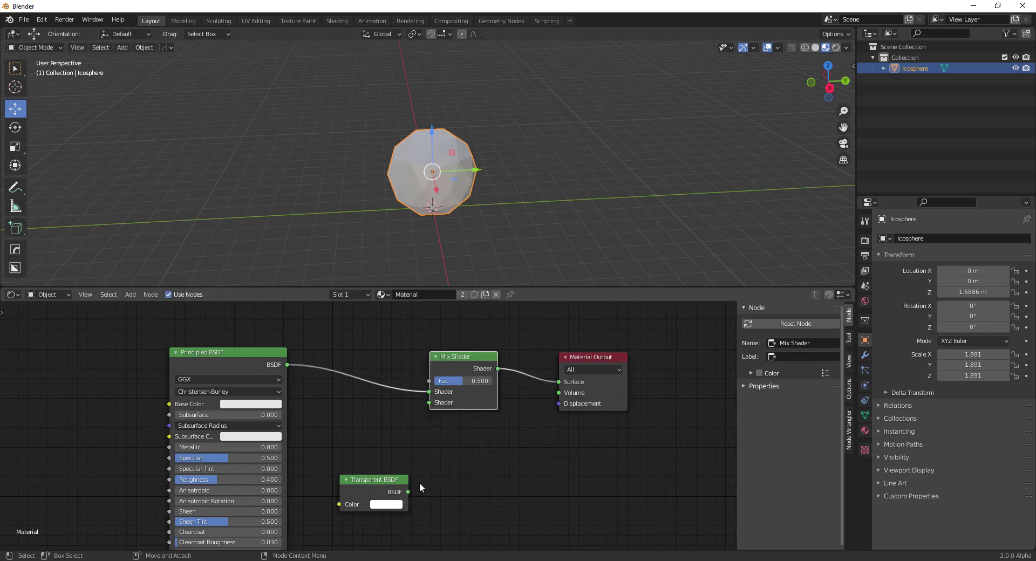
drag(409, 492, 432, 403)
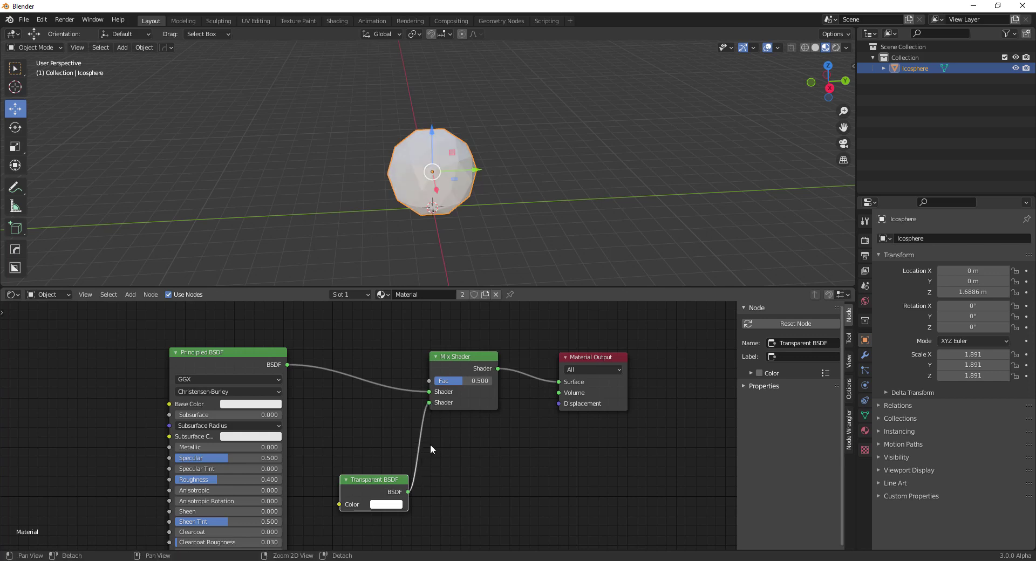
Step: Enable Backface Culling for the material and set its blend mode to Alpha Blend
alt+middle_drag(408, 424, 438, 453)
alt+middle_drag(553, 460, 497, 458)
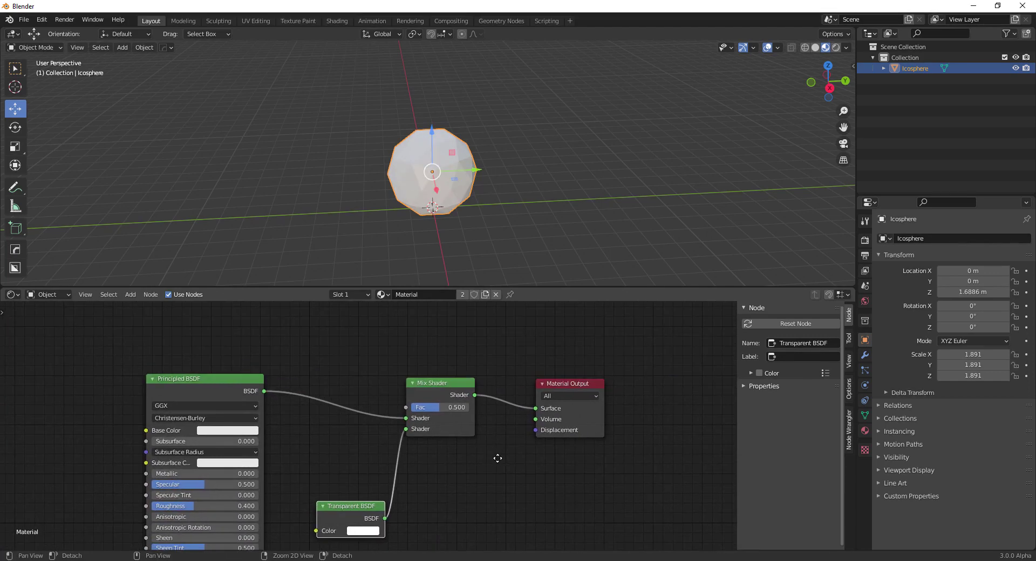
click(181, 380)
alt+middle_drag(202, 387, 250, 341)
scroll(243, 352, down, 2)
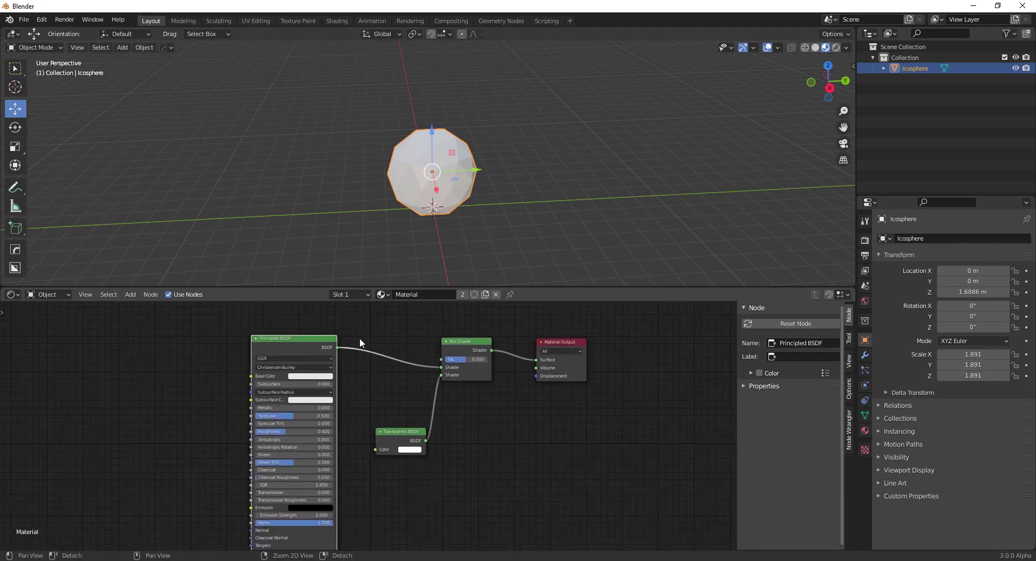
alt+middle_drag(319, 352, 286, 381)
scroll(286, 380, up, 3)
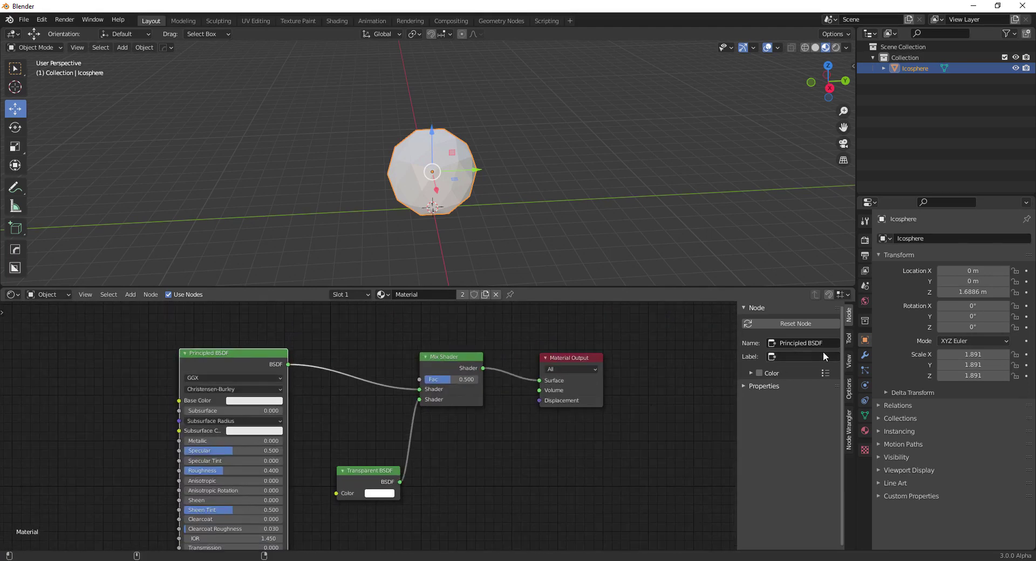
click(850, 392)
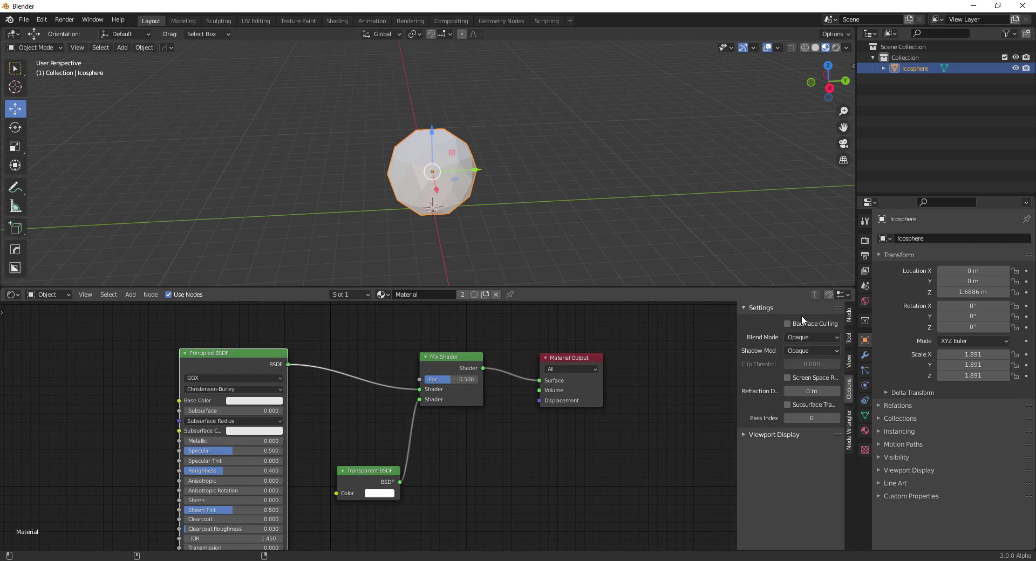
click(788, 324)
click(812, 337)
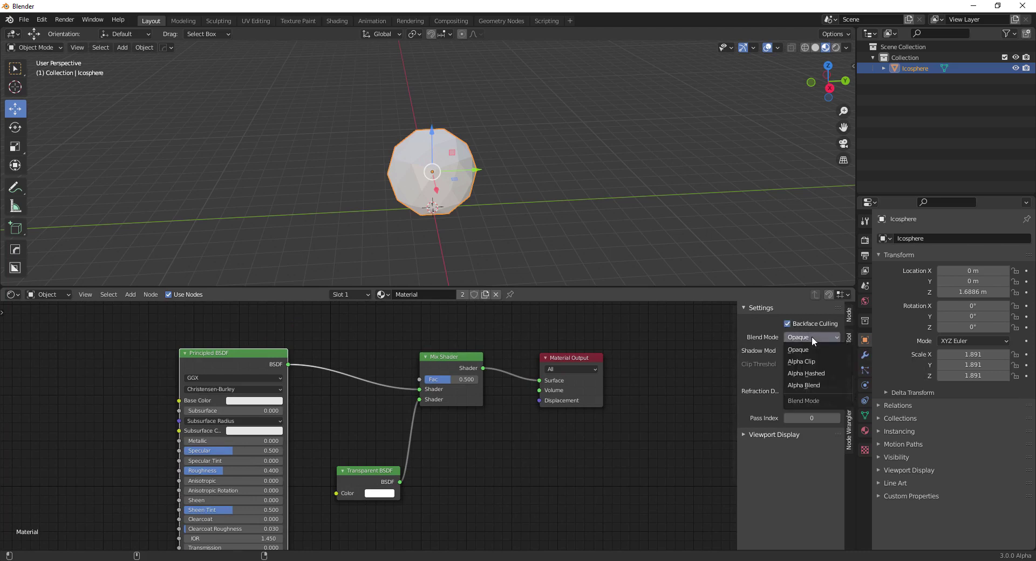
click(825, 386)
Step: Add a ColorRamp node and place it above the Principled BSDF
middle_drag(478, 488, 337, 367)
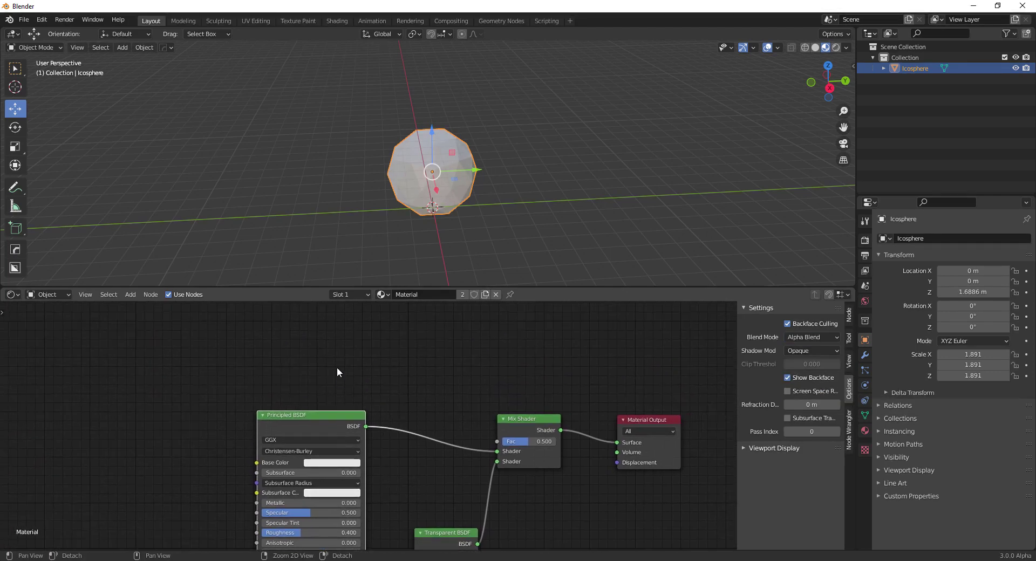
key(shift+a)
click(336, 357)
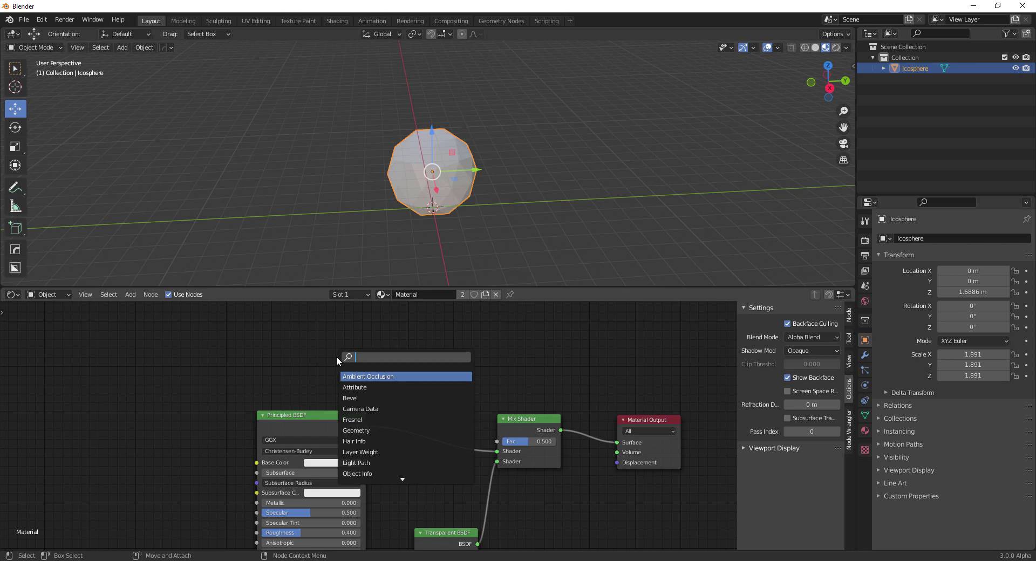
text(COM)
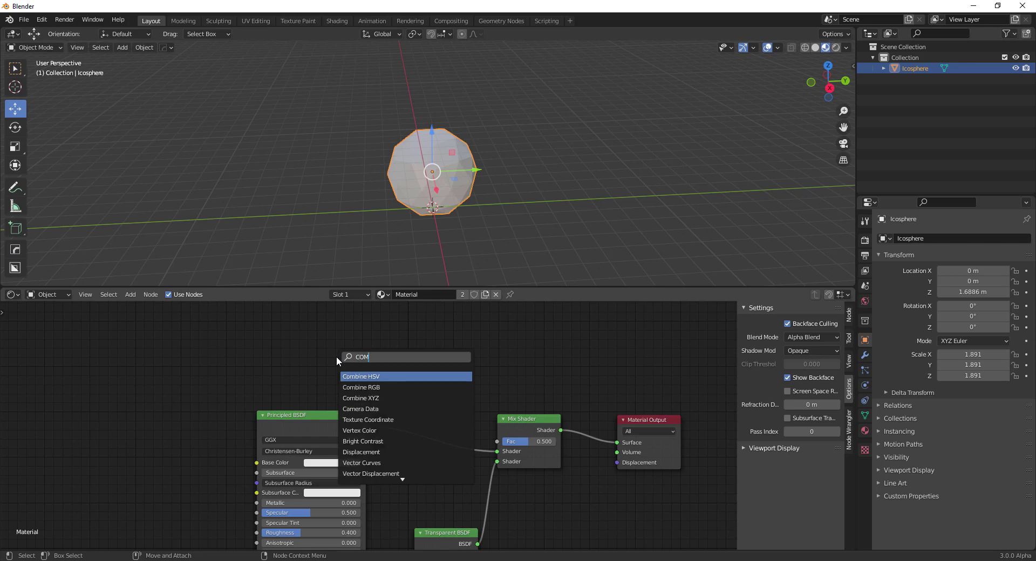
key(BackSpace)
key(BackSpace)
text(LO)
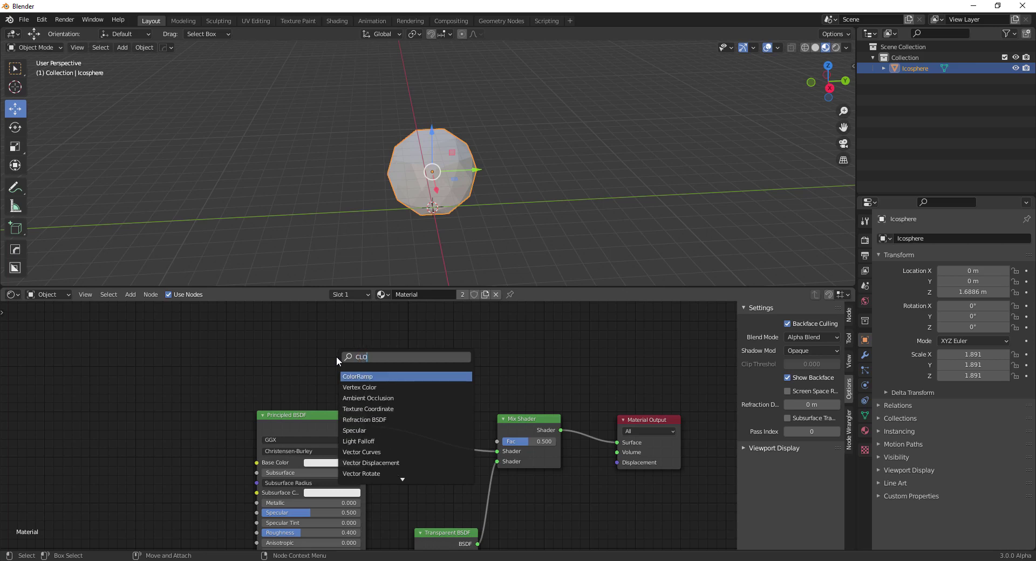
key(Return)
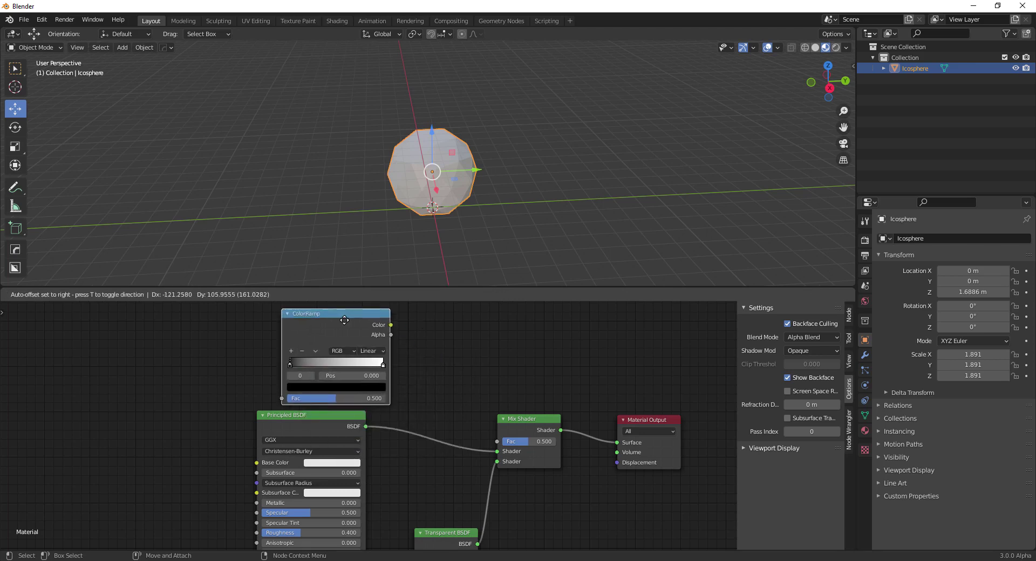
click(326, 315)
Step: Connect the ColorRamp's Color output to the Mix Shader's Fac input and adjust the ColorRamp node's position slightly
drag(371, 320, 500, 442)
middle_drag(472, 350, 524, 387)
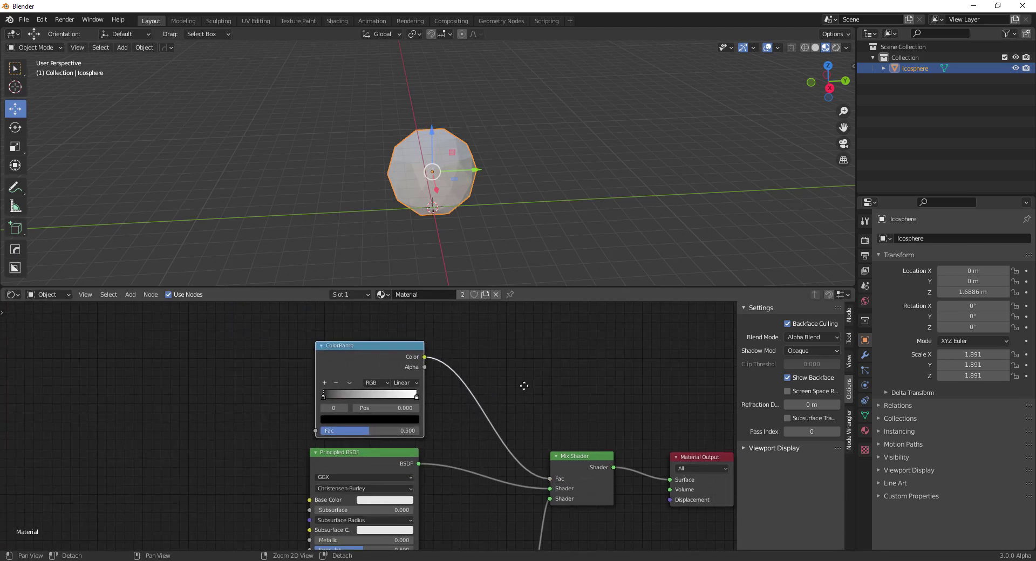
drag(358, 350, 352, 351)
alt+middle_drag(308, 363, 444, 356)
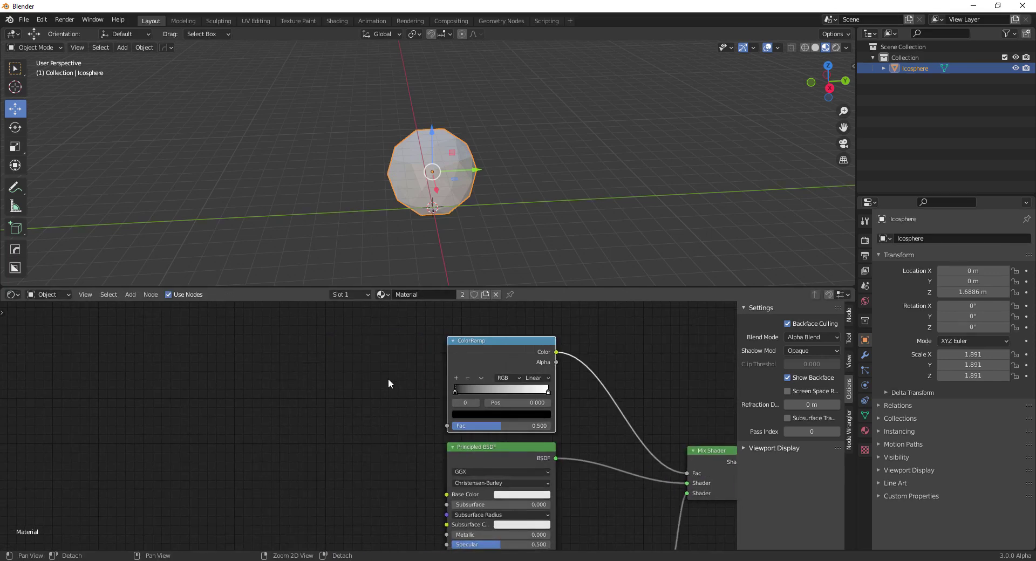
Step: Move the ColorRamp node further away from the Mix Shader, up and to the left of the Principled BSDF
scroll(388, 380, up, 1)
alt+middle_drag(387, 384, 351, 390)
drag(469, 341, 340, 339)
alt+middle_drag(481, 338, 480, 347)
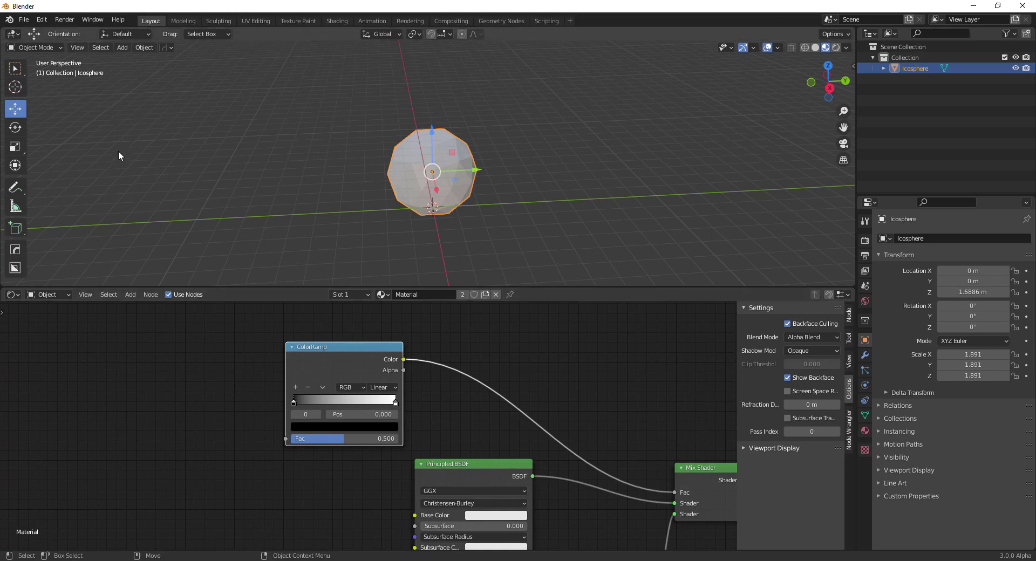
Step: Check in the add-on preferences whether Node Wrangler is enabled by searching for "NODE", and close the preferences
click(40, 19)
click(67, 174)
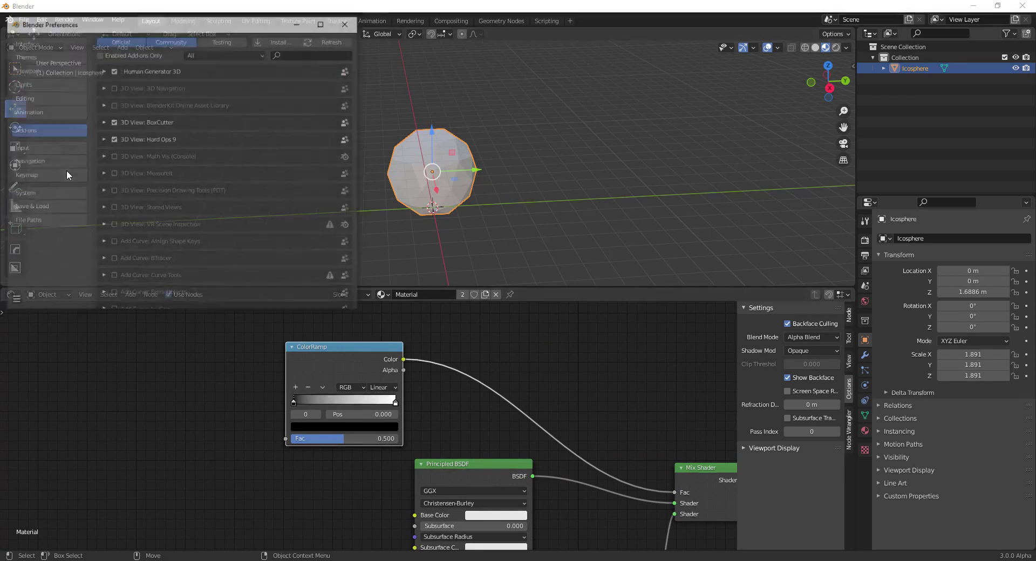
click(300, 53)
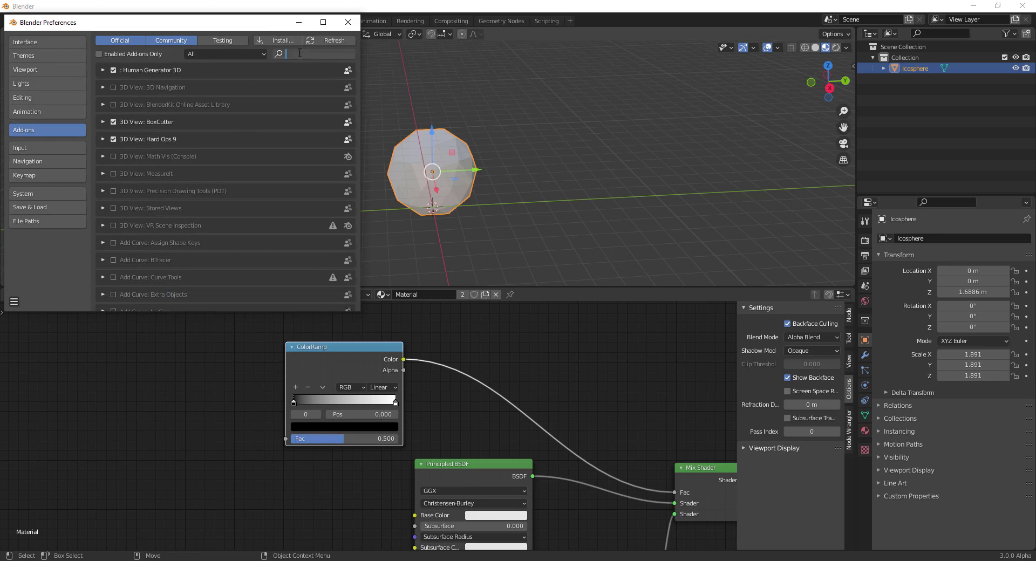
text(NODE)
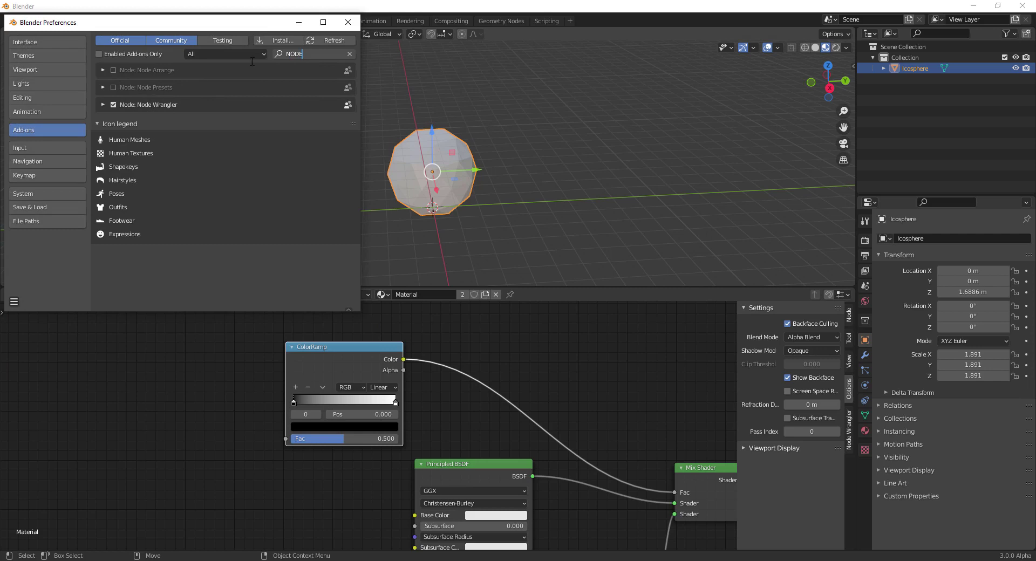
click(345, 21)
Step: Add a Node Wrangler texture setup with Texture Coordinate, Mapping and Image Texture nodes to the ColorRamp
middle_drag(203, 397, 322, 388)
click(460, 358)
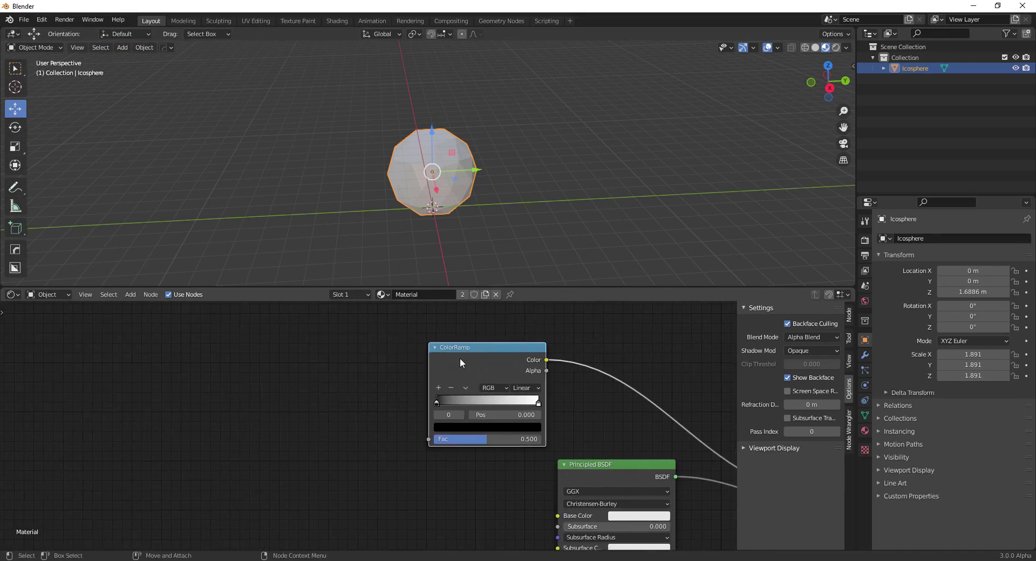
key(ctrl+t)
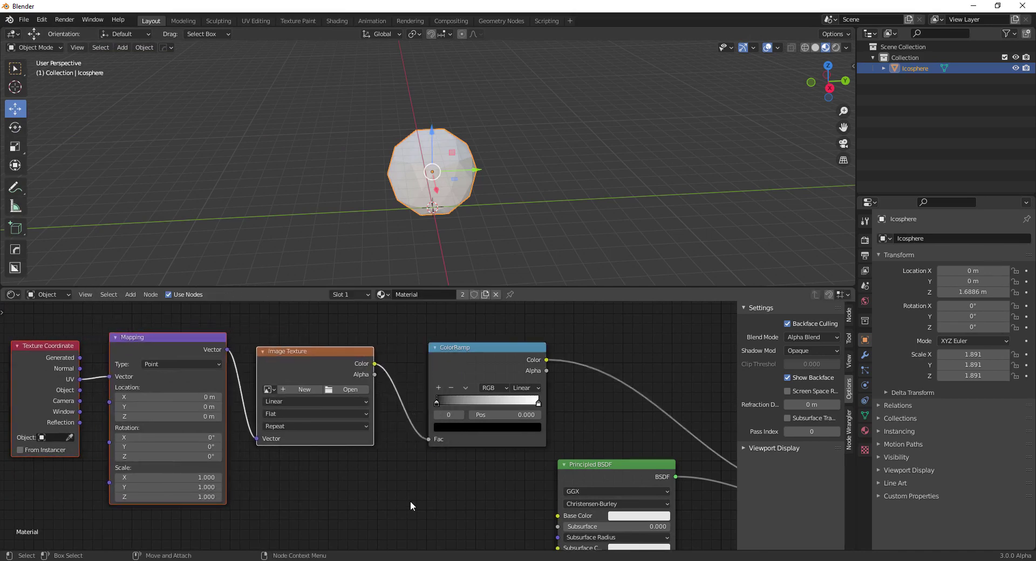
Step: Delete the Image Texture node and connect the Mapping node's Vector output directly to the ColorRamp's Fac input
click(309, 359)
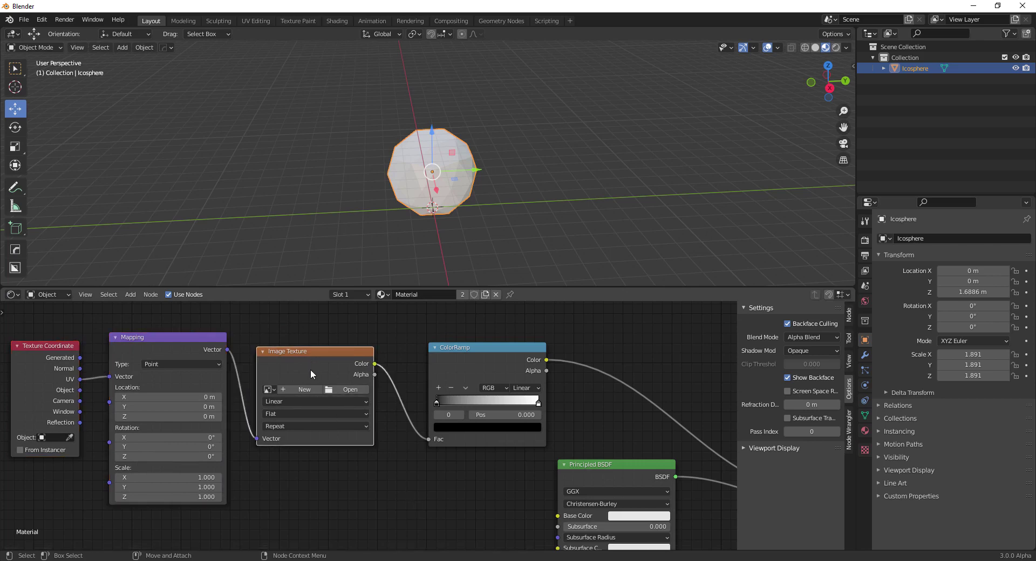
key(x)
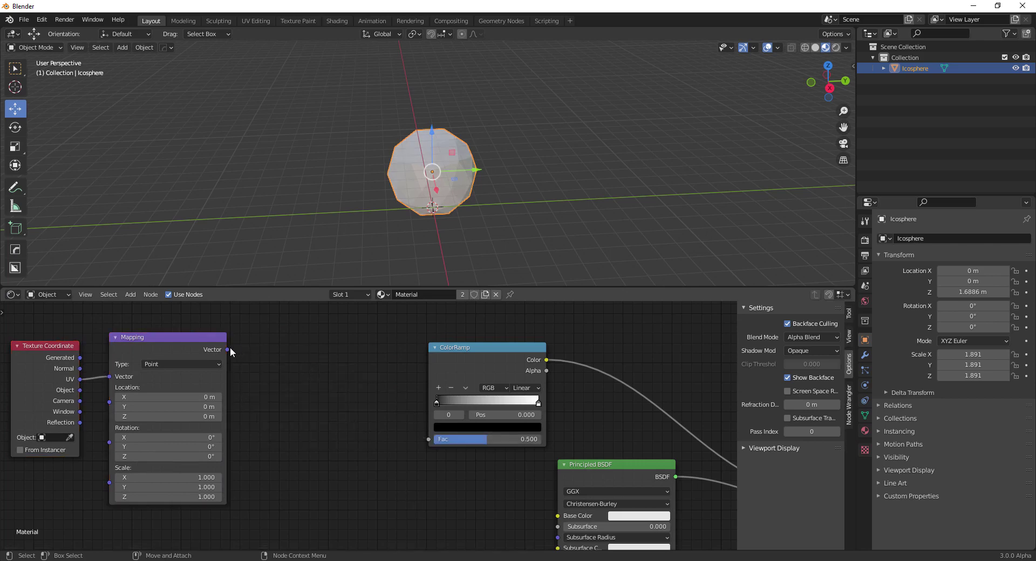
drag(229, 351, 429, 439)
middle_drag(329, 465, 409, 462)
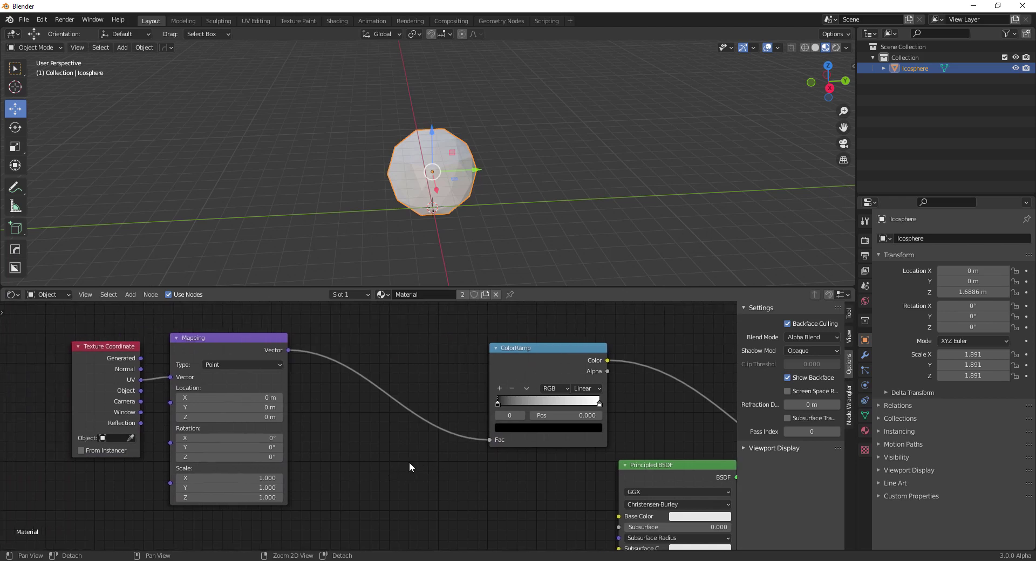
scroll(399, 427, down, 1)
Step: Deselect the icosphere and move the ColorRamp's white stop to 0.641 and its black stop to 0.395
middle_drag(467, 199, 522, 170)
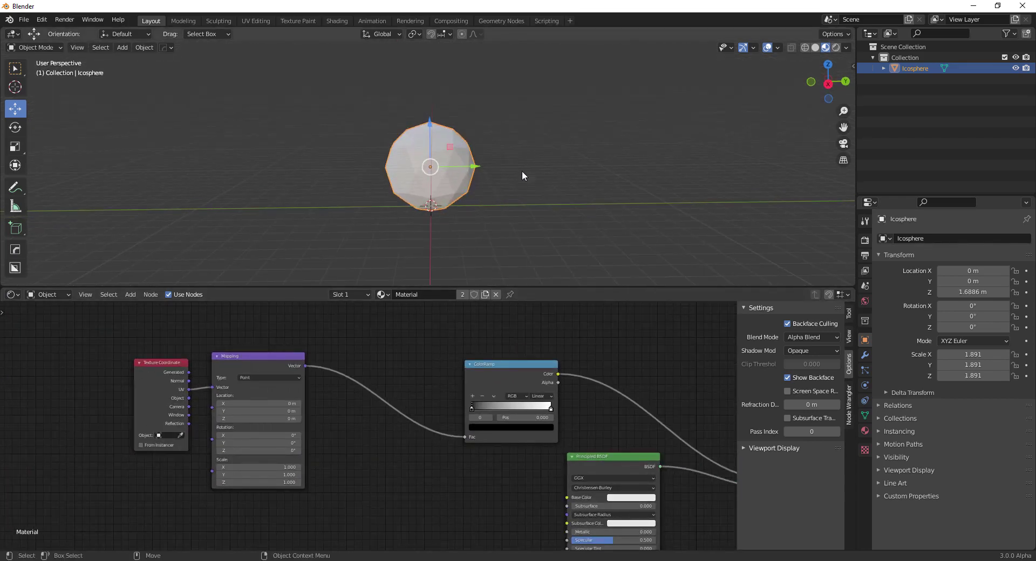
click(523, 171)
scroll(569, 366, down, 2)
middle_drag(625, 358, 593, 345)
scroll(374, 430, up, 1)
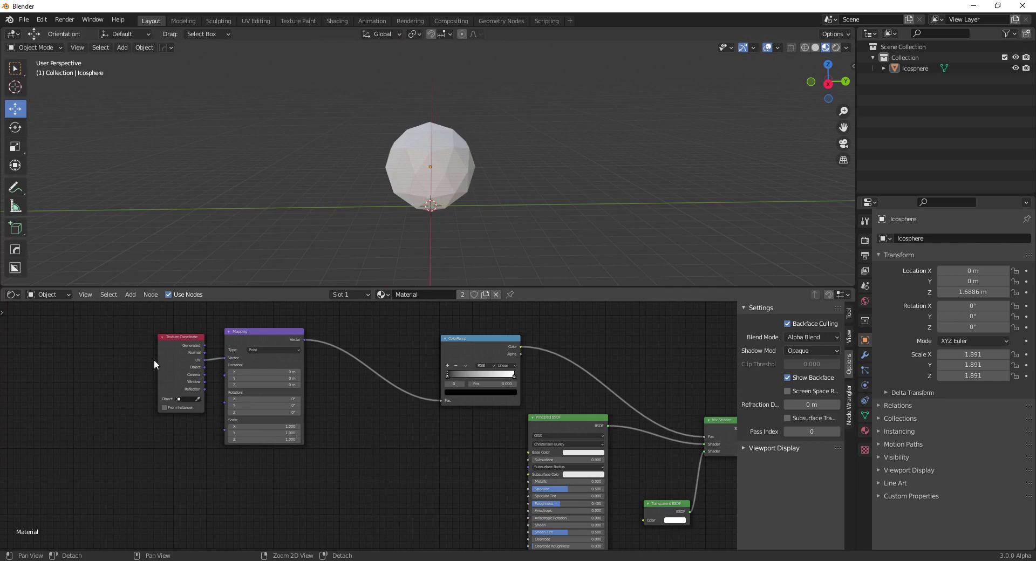
middle_drag(155, 361, 76, 338)
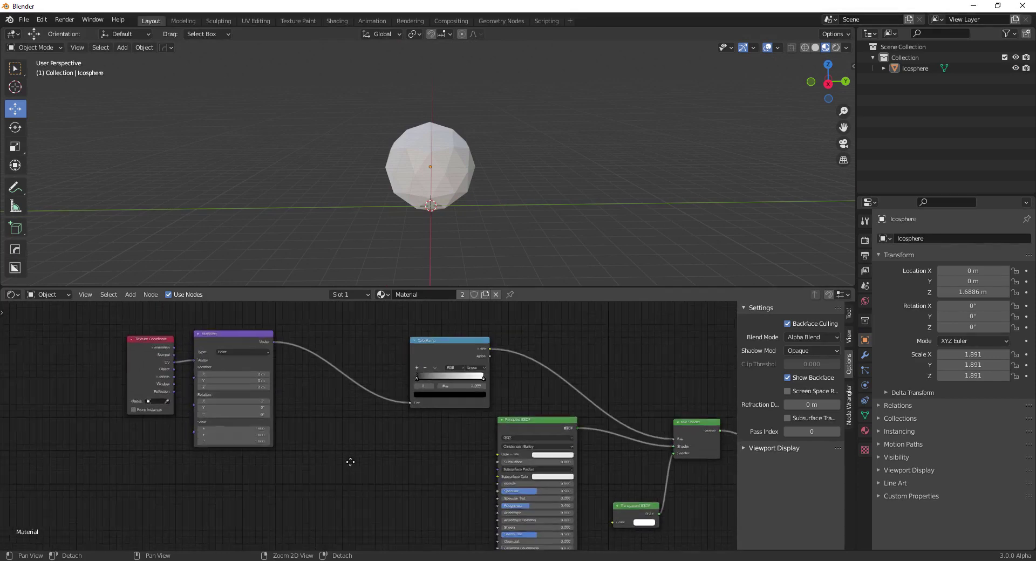
middle_drag(350, 462, 335, 455)
scroll(453, 375, up, 2)
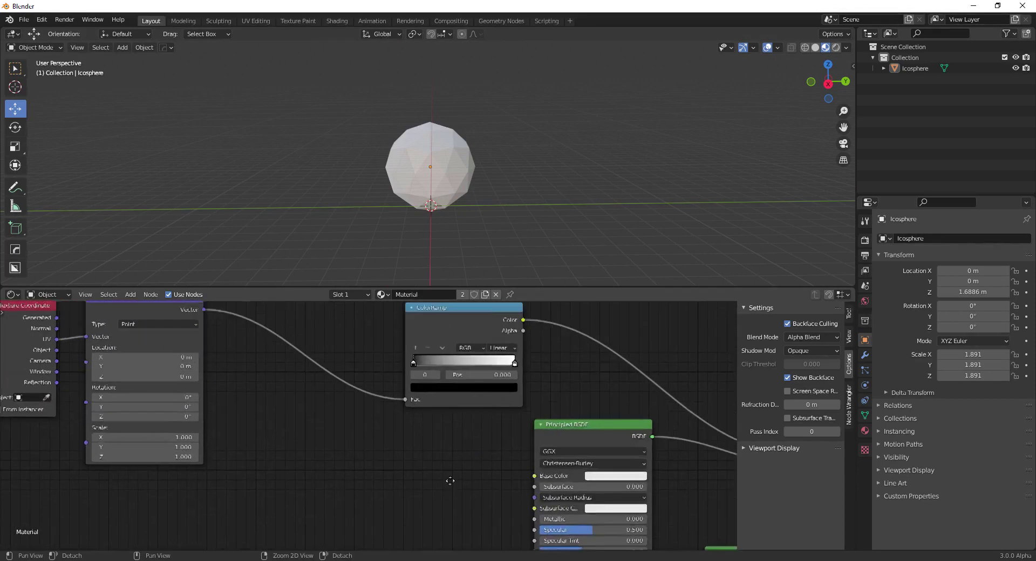
middle_drag(450, 481, 443, 529)
drag(507, 412, 470, 411)
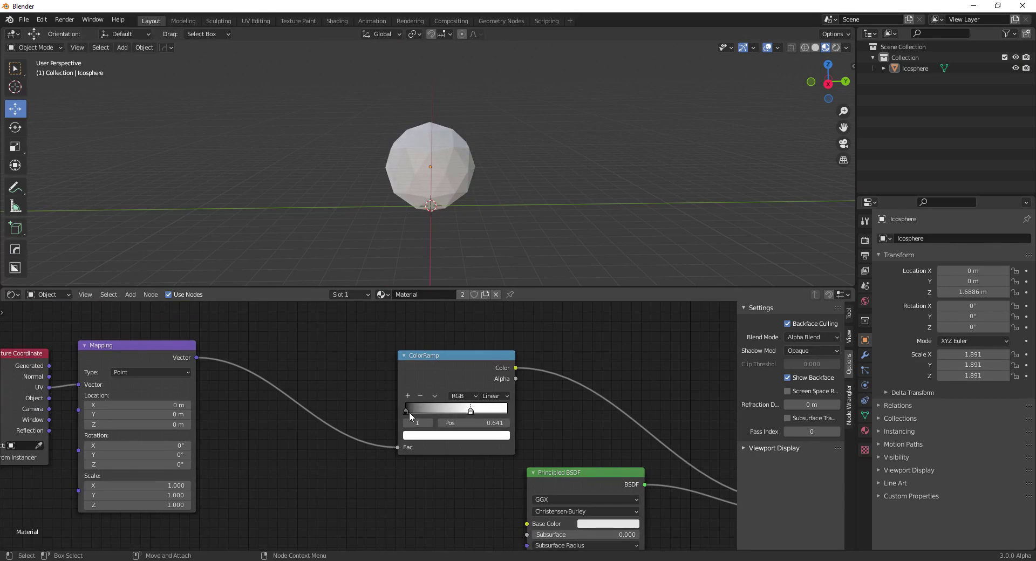
drag(408, 412, 446, 412)
Step: Move the ColorRamp's black stop back to the start and its white stop to 0.159, checking the icosphere's transparency
scroll(448, 416, up, 2)
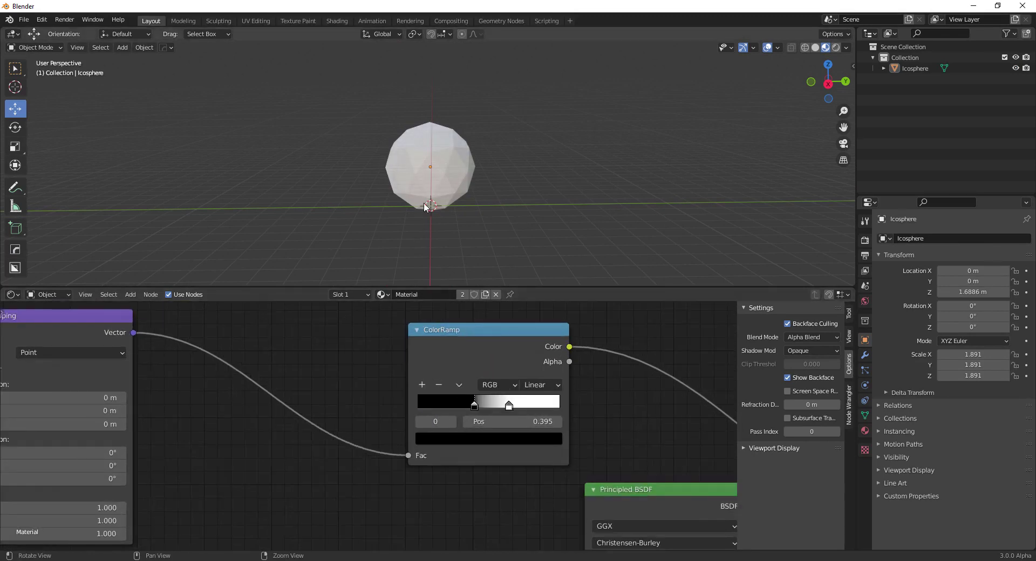
scroll(426, 206, up, 4)
middle_drag(490, 196, 572, 226)
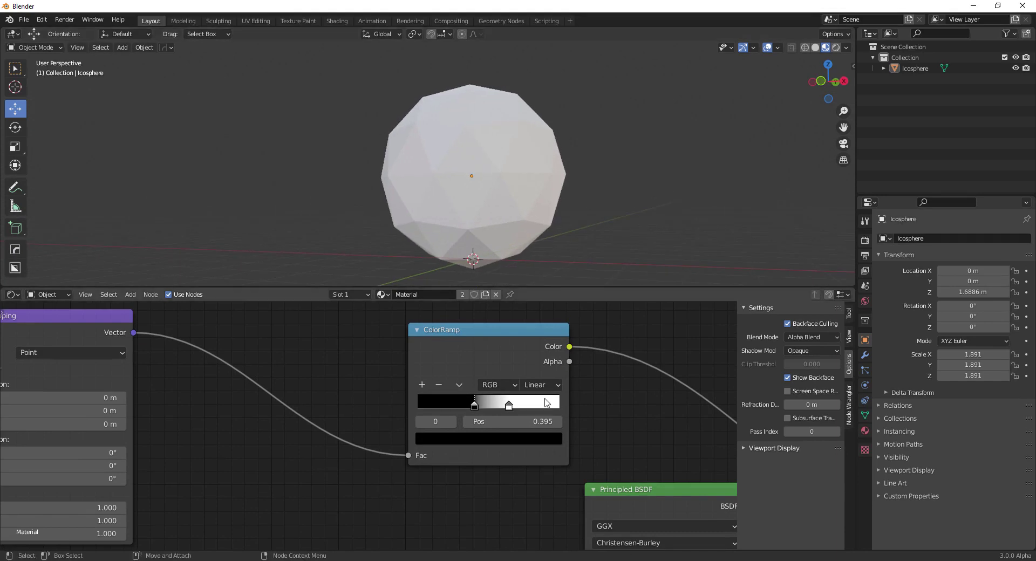
drag(547, 403, 401, 409)
mouse_move(484, 406)
mouse_down()
mouse_move(433, 406)
mouse_move(462, 404)
mouse_move(440, 411)
mouse_up()
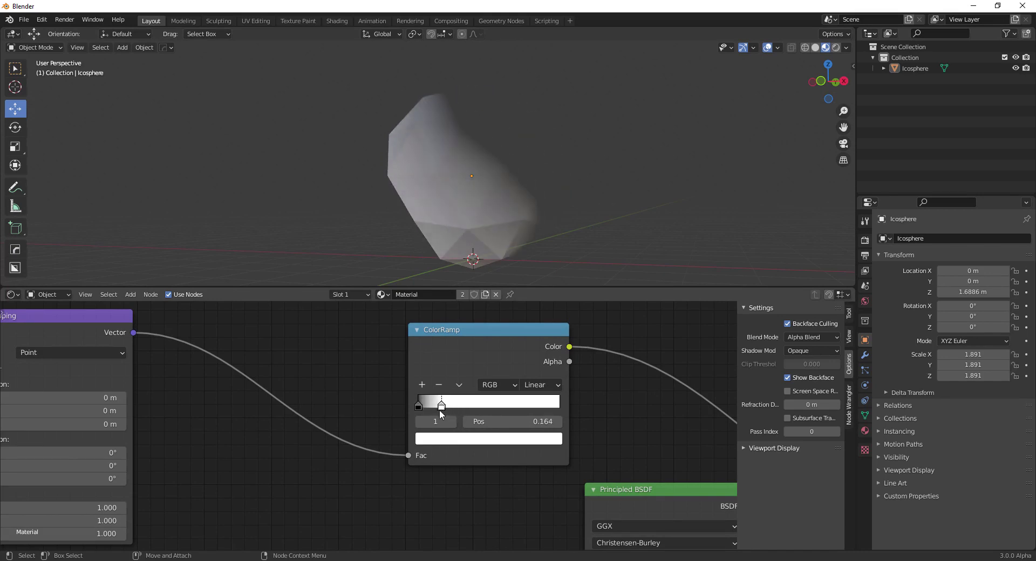
middle_drag(533, 174, 543, 217)
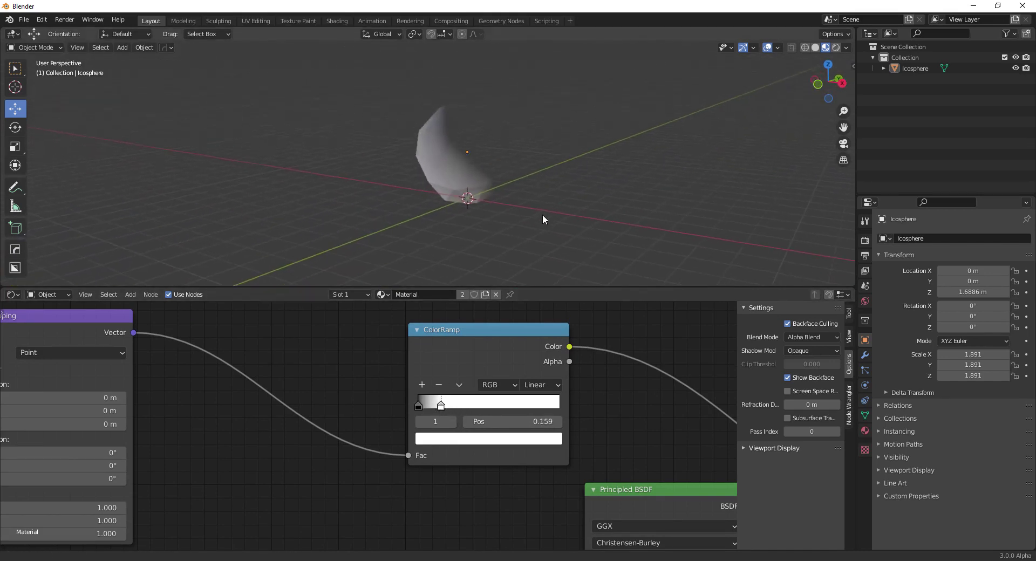
middle_drag(319, 337, 435, 354)
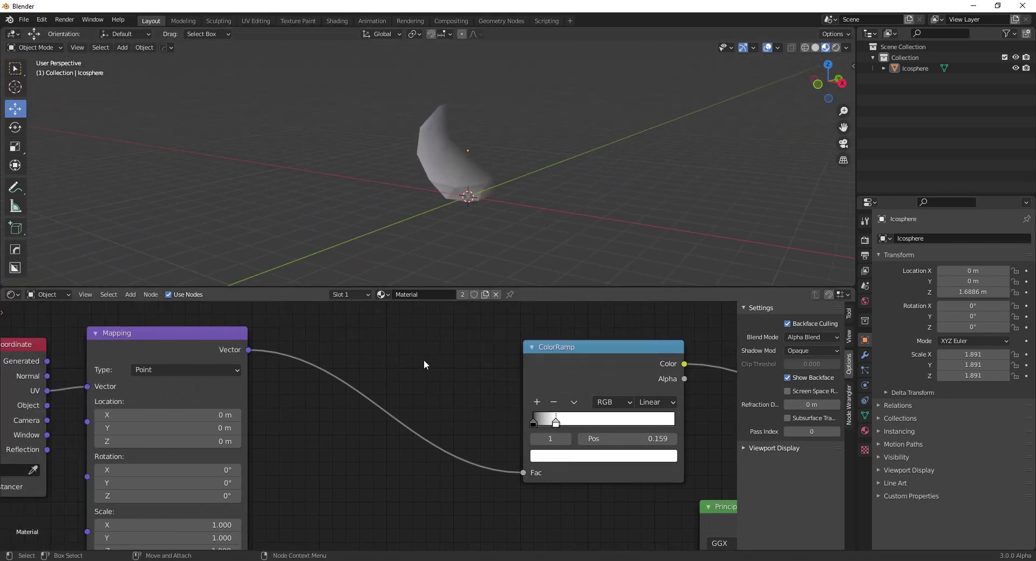
key(shift+a)
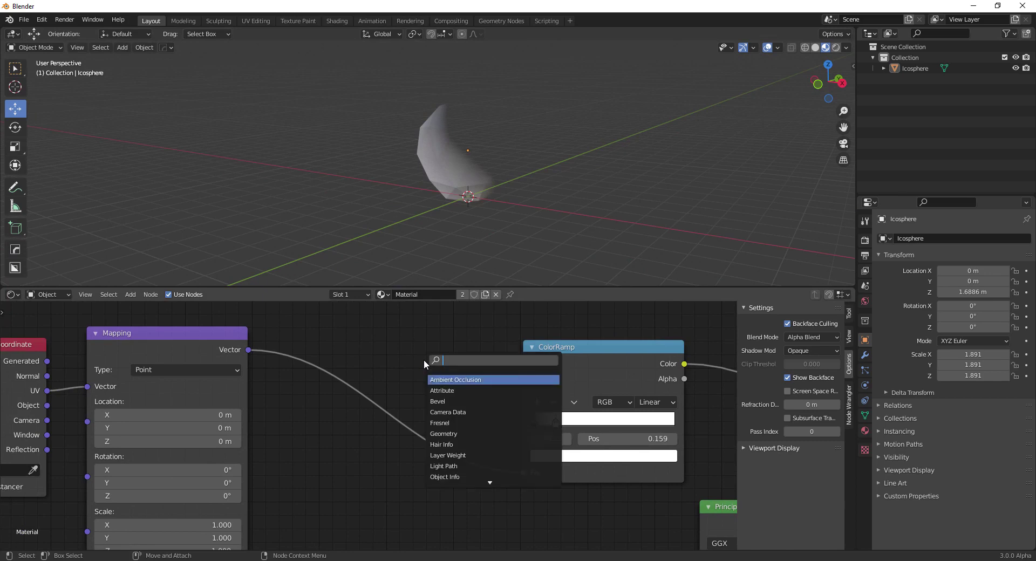
click(147, 296)
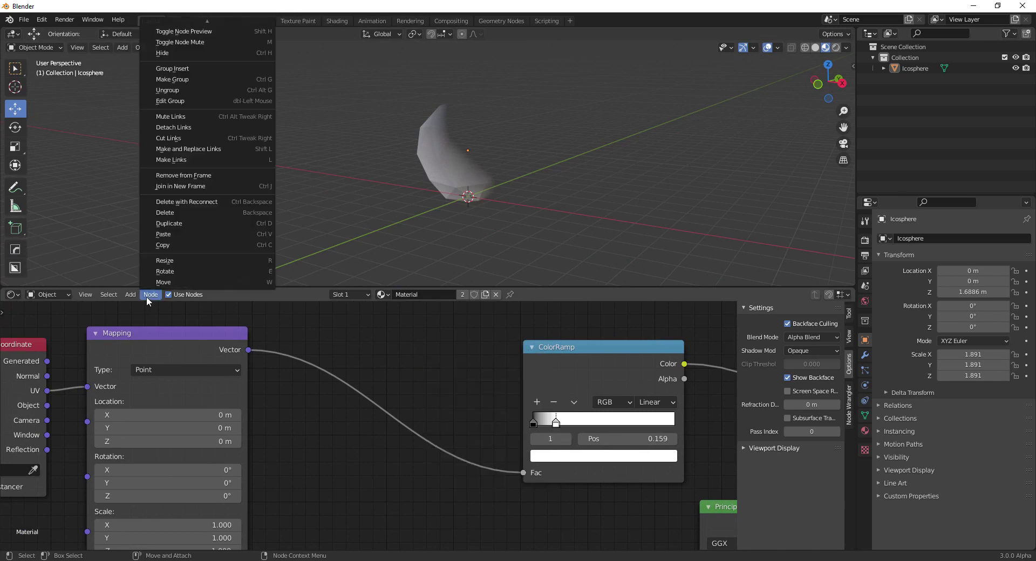
mouse_move(137, 294)
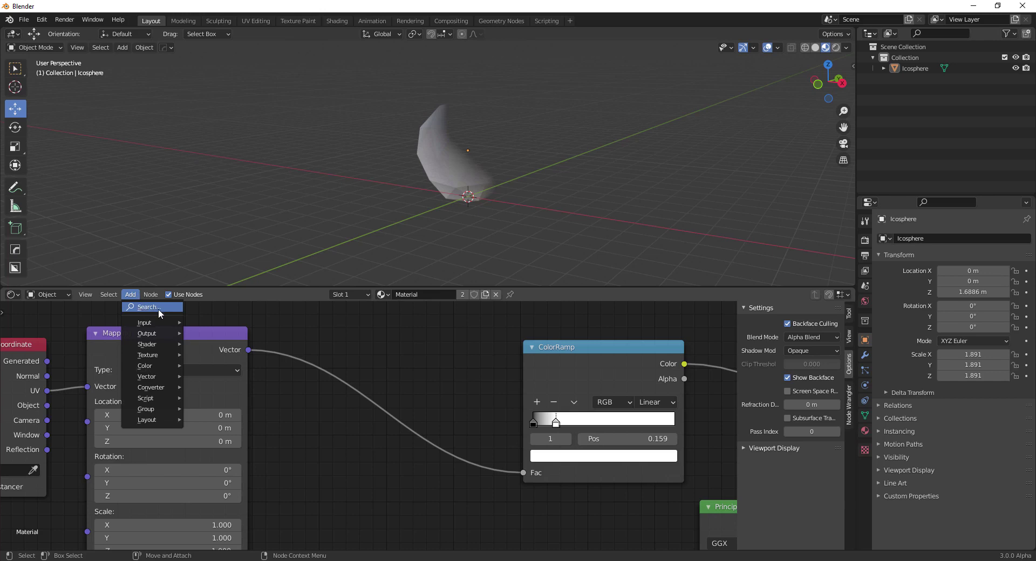
click(157, 308)
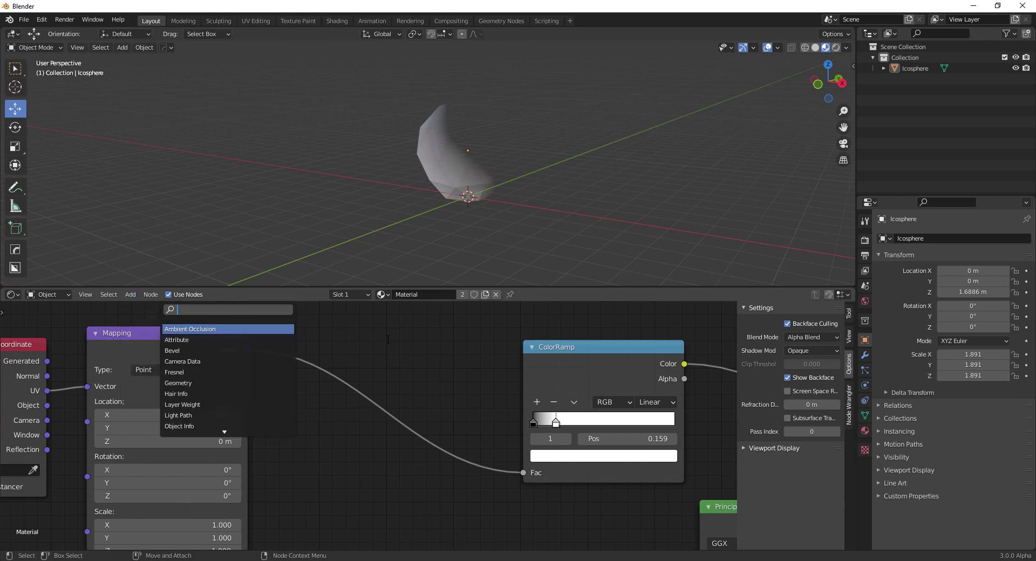
key(Escape)
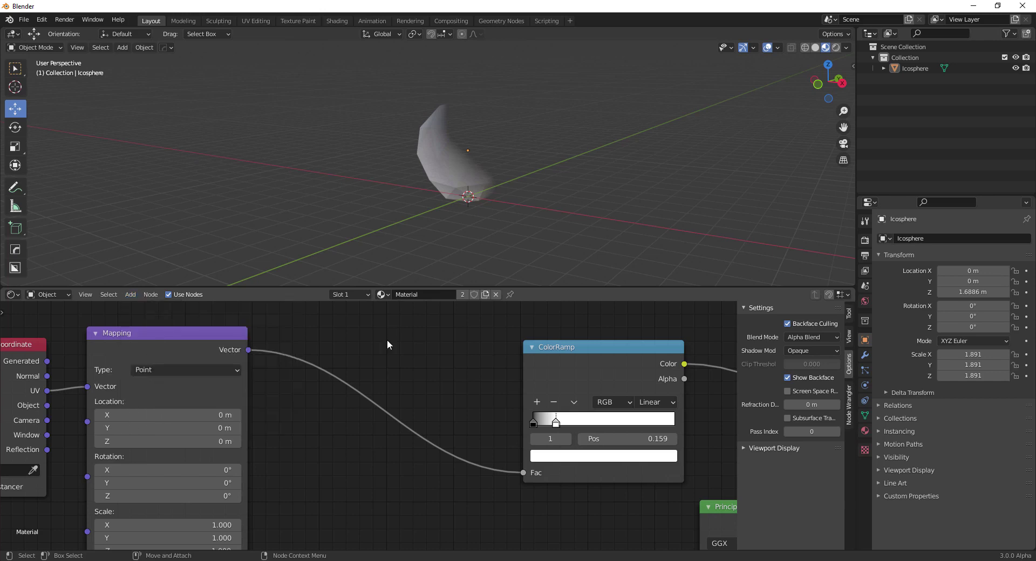
Step: Add a Gradient Texture node and insert it into the link between the Mapping and ColorRamp nodes
key(shift+a)
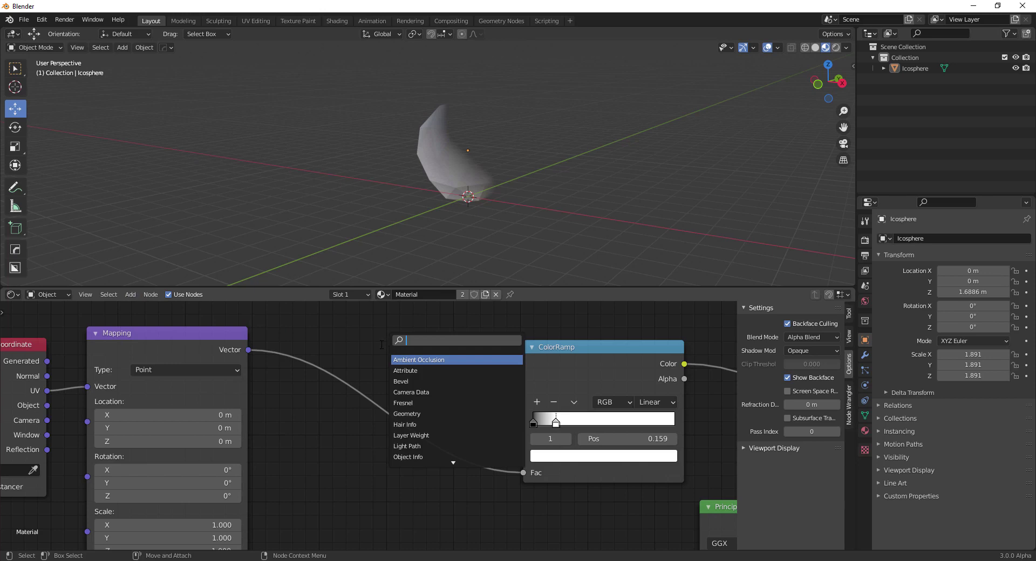
text(GRA)
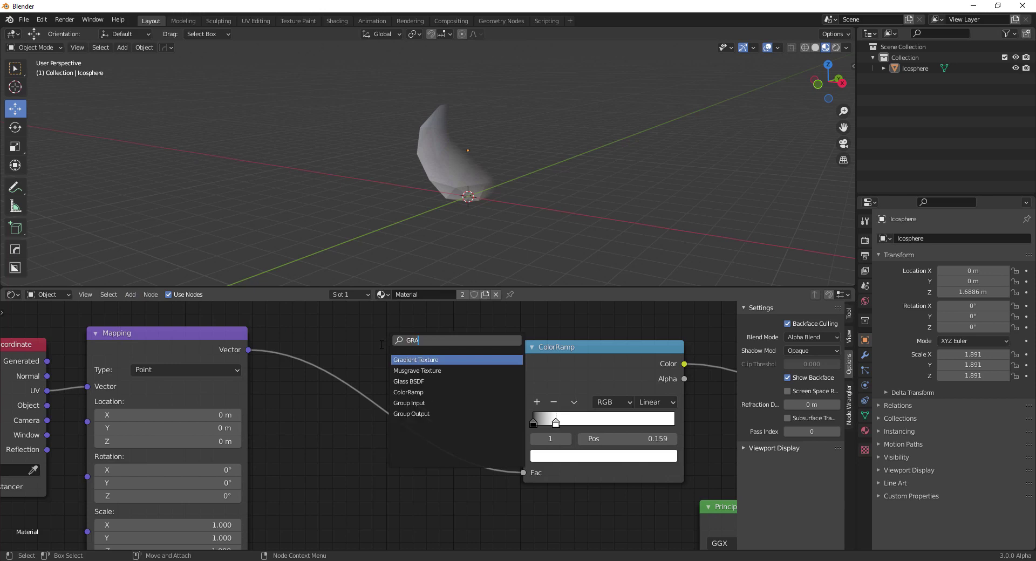
key(Down)
key(Up)
key(Return)
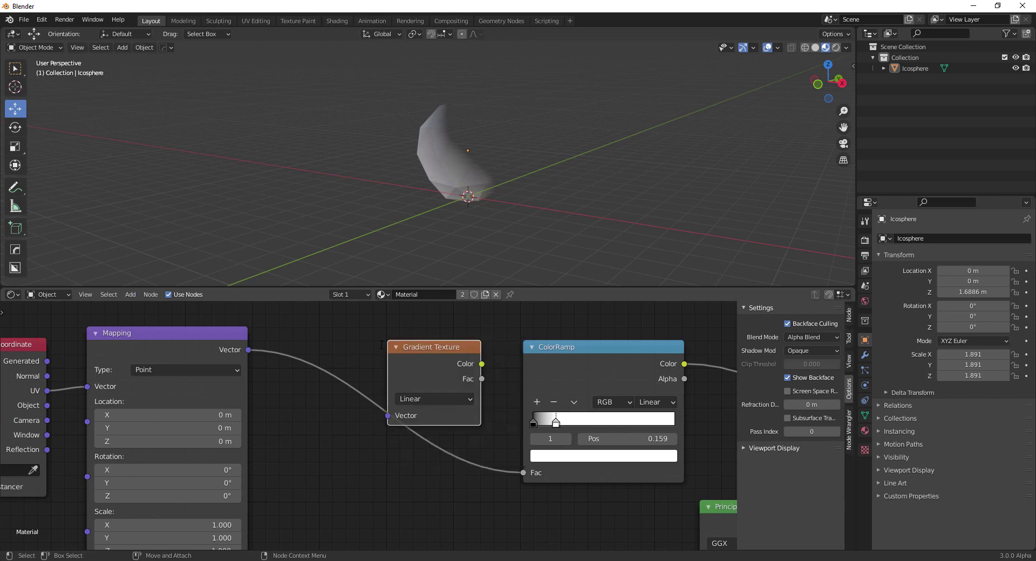
click(408, 371)
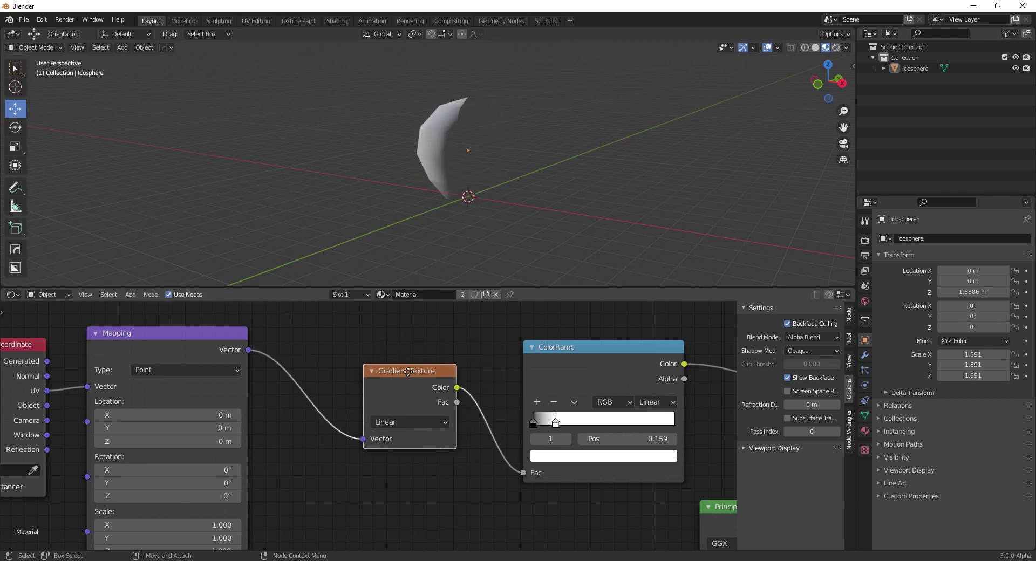
Step: Move the ColorRamp's white stop to 1.000, and flip the ramp so it runs from white to black
scroll(378, 356, down, 2)
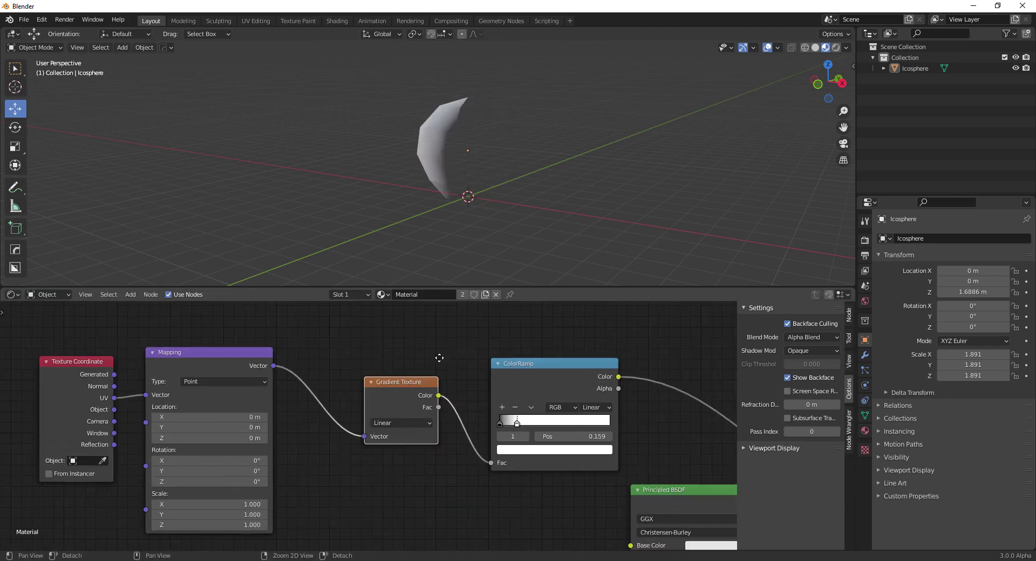
middle_drag(439, 358, 413, 359)
middle_drag(448, 259, 482, 234)
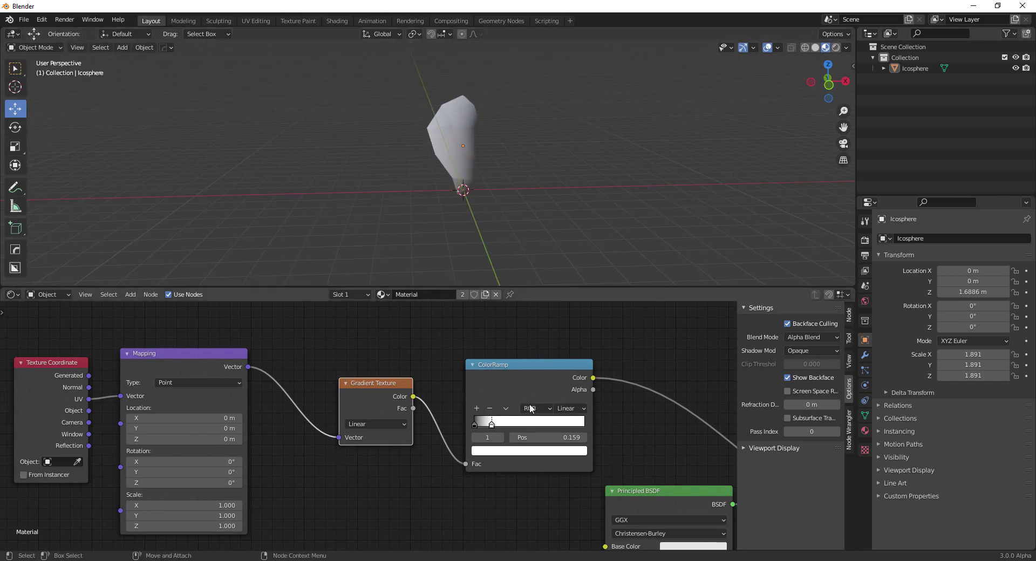
drag(492, 425, 594, 425)
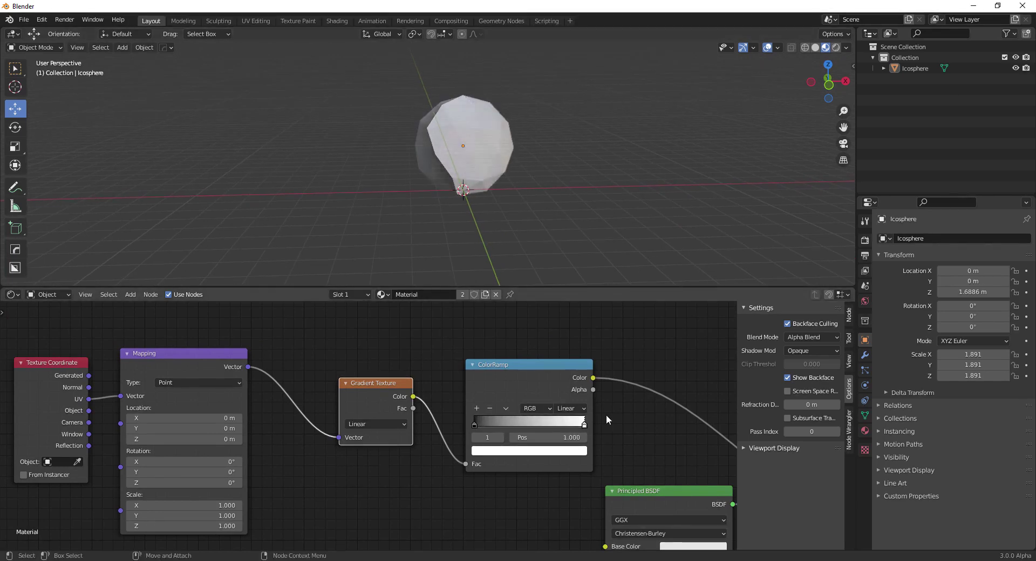
key(ctrl+z)
middle_drag(413, 191, 546, 238)
scroll(545, 186, up, 2)
scroll(470, 253, up, 2)
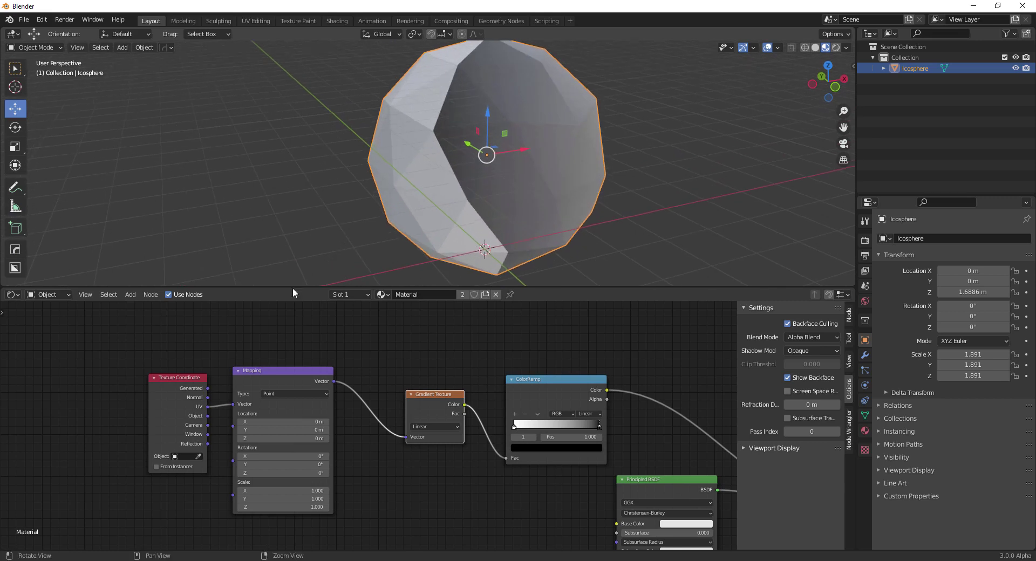
Step: Move the Texture Coordinate node away from the Mapping node and connect its Object output to Mapping's Vector input
scroll(367, 432, up, 2)
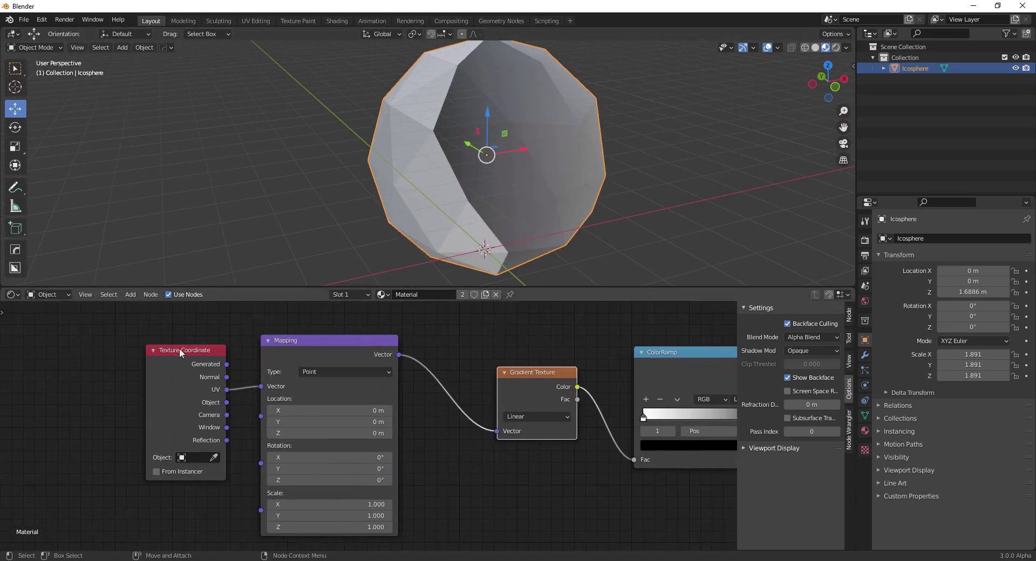
drag(179, 348, 107, 350)
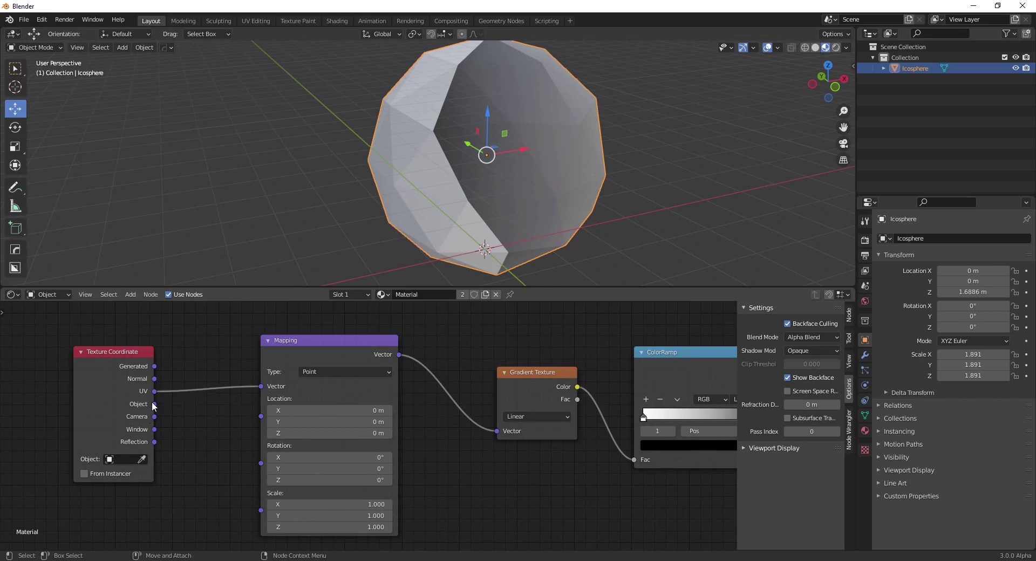
mouse_move(155, 405)
mouse_down()
mouse_move(273, 387)
mouse_move(262, 387)
mouse_up()
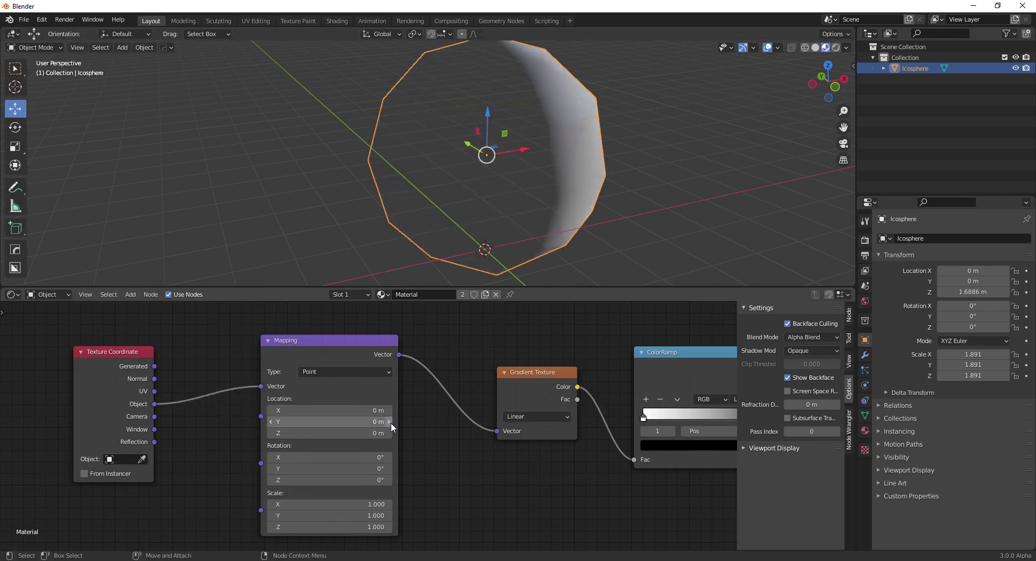
Step: Rearrange the ColorRamp to run from black to white, with the black stop at 0.000 and the white stop slightly before the middle
mouse_move(520, 201)
middle_down()
mouse_move(638, 162)
mouse_move(559, 155)
mouse_move(550, 143)
mouse_move(514, 169)
mouse_move(610, 147)
mouse_move(497, 141)
mouse_move(562, 189)
middle_up()
click(826, 83)
scroll(550, 143, down, 4)
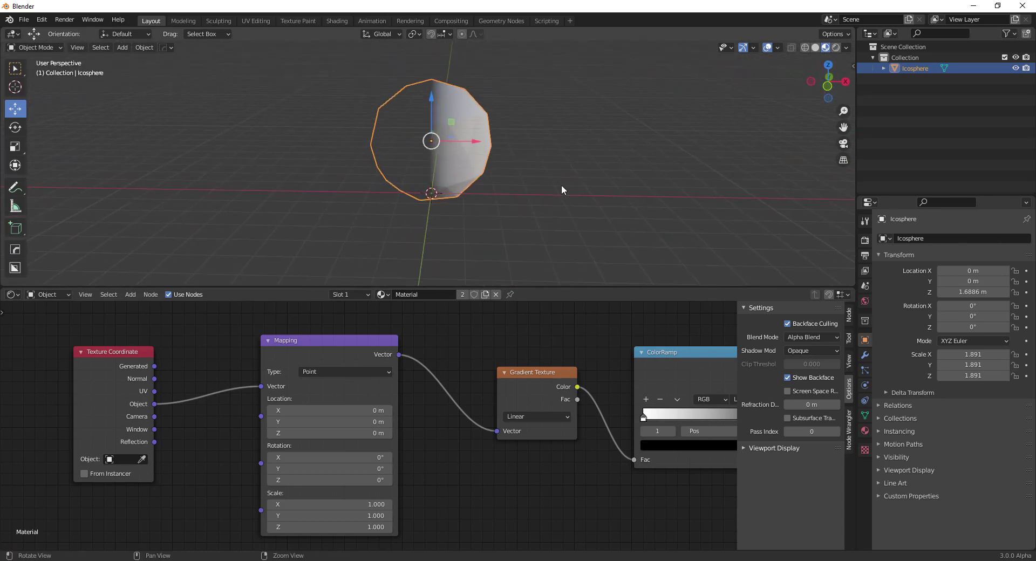
middle_drag(625, 342, 384, 338)
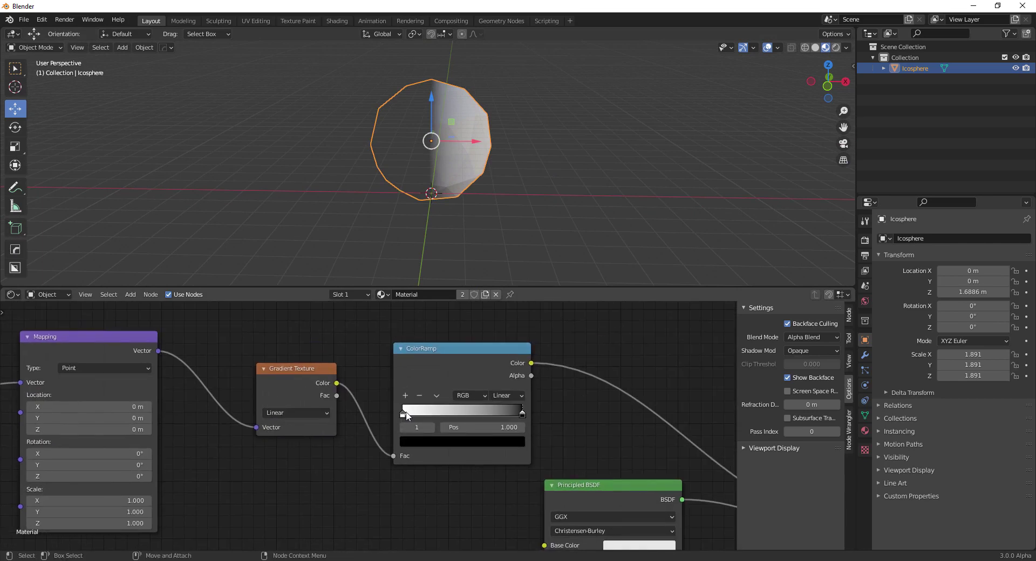
drag(403, 414, 455, 414)
drag(519, 414, 401, 414)
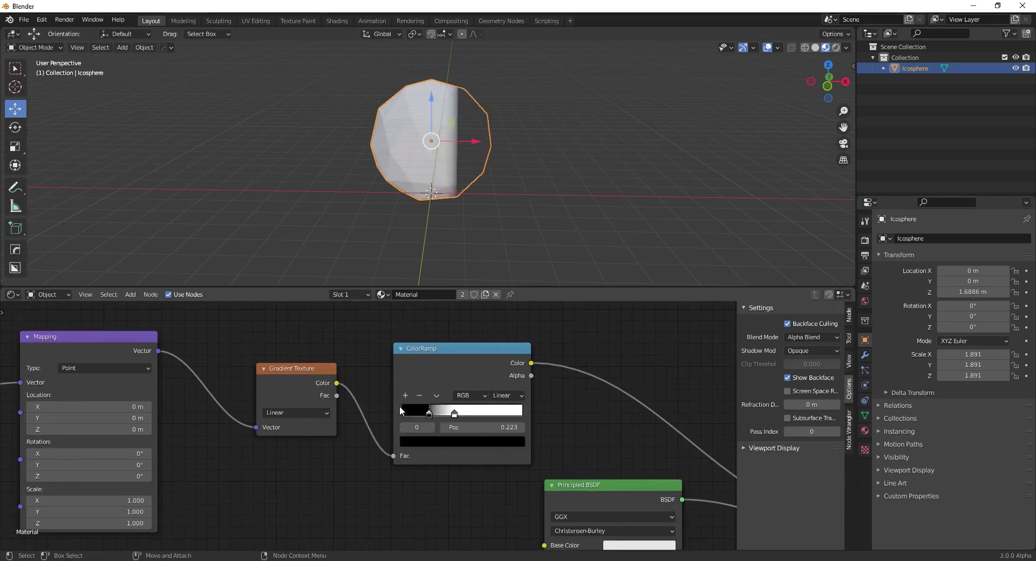
scroll(459, 221, up, 1)
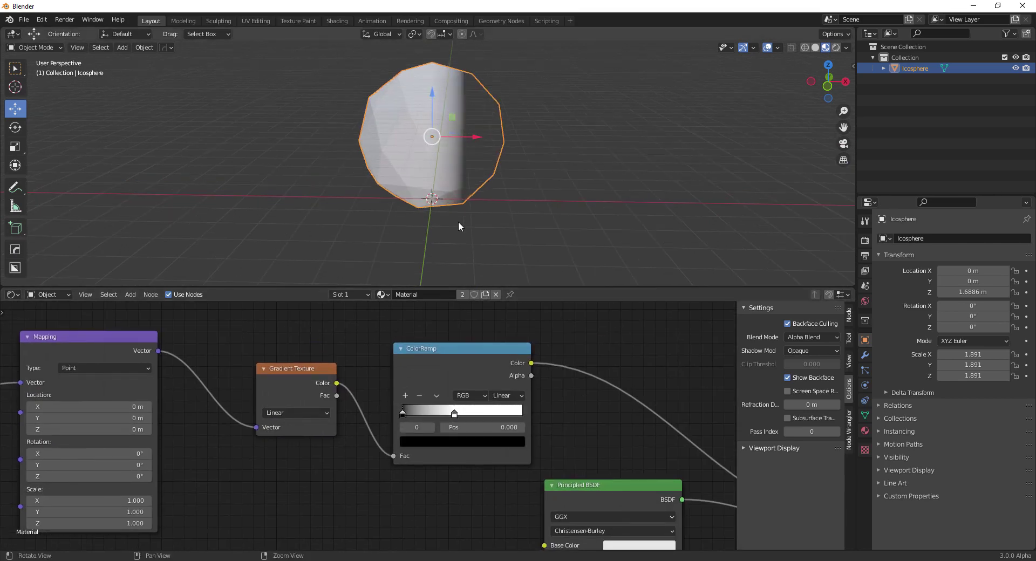
Step: Set the ColorRamp's white stop to 0.073, checking the icosphere's transparency edge from the front
click(828, 85)
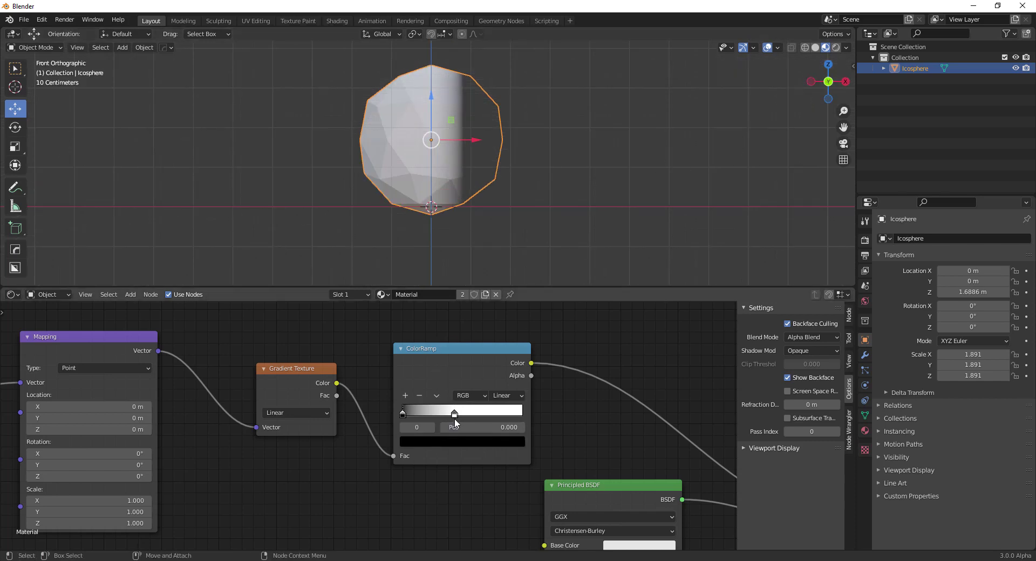
mouse_move(454, 414)
mouse_down()
mouse_move(481, 415)
mouse_move(416, 422)
mouse_move(398, 413)
mouse_move(418, 413)
mouse_up()
scroll(418, 212, down, 3)
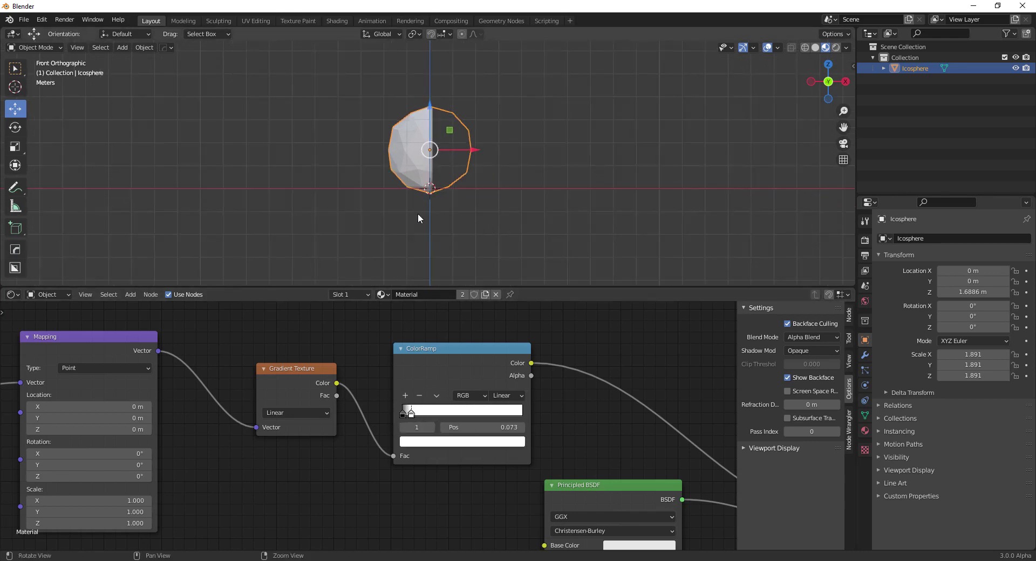
middle_drag(418, 212, 424, 228)
Step: Shift the Gradient Texture node slightly toward Mapping and add a second ColorRamp node below the first one
middle_drag(247, 349, 403, 350)
scroll(393, 354, down, 4)
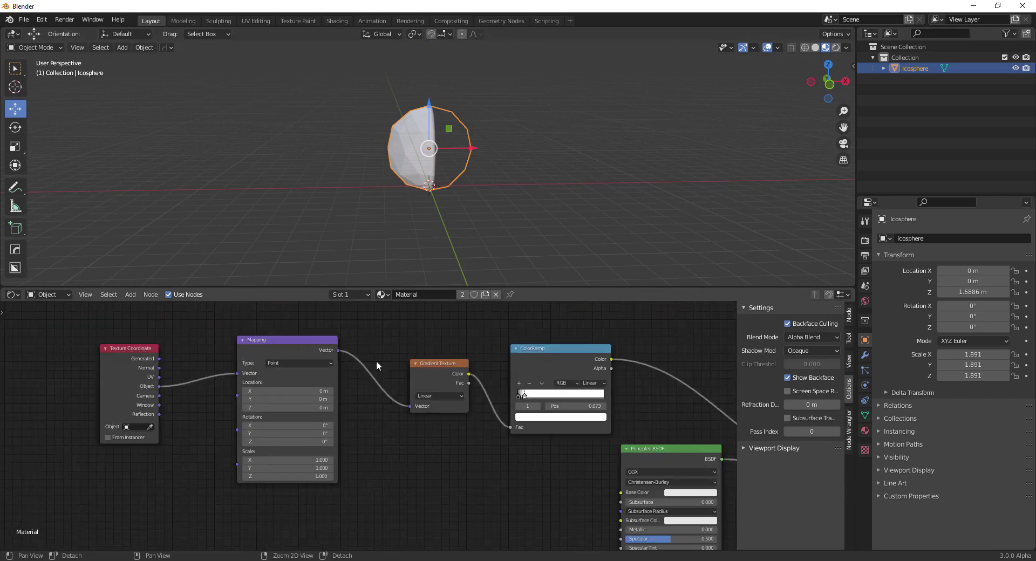
middle_drag(387, 423, 348, 409)
drag(398, 358, 384, 358)
middle_drag(358, 468, 327, 437)
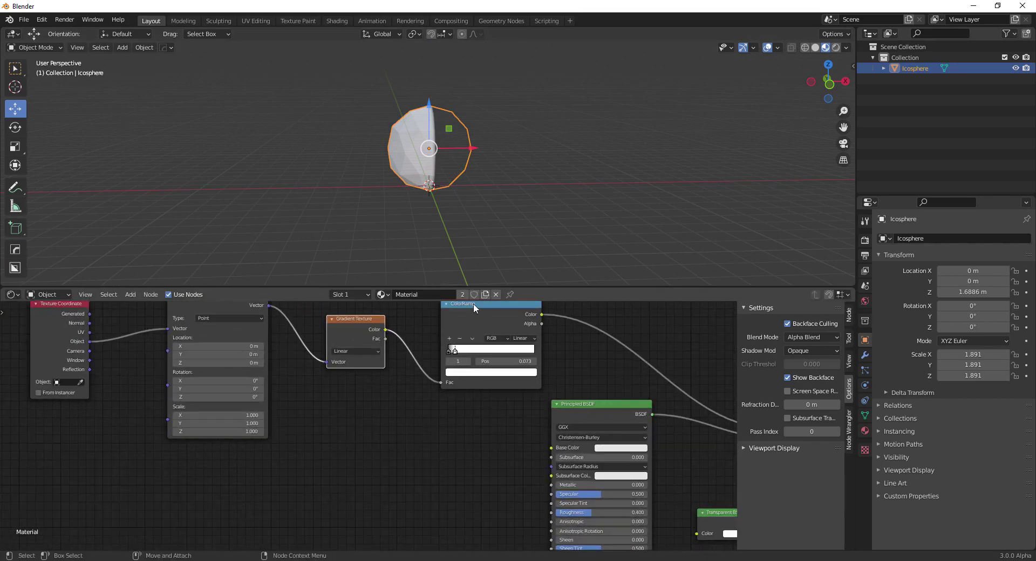
key(shift+a)
text(s)
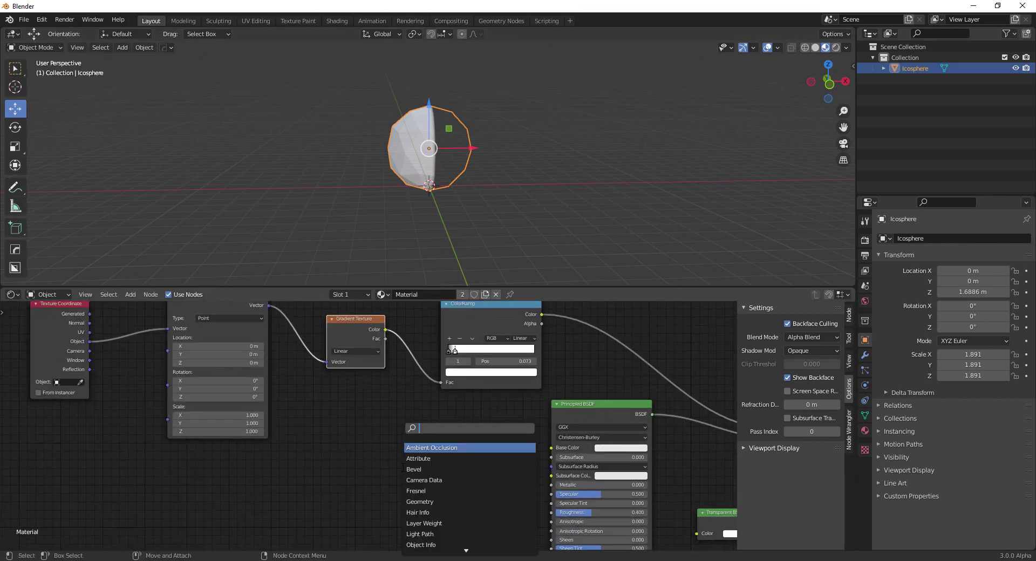
text(color)
key(Return)
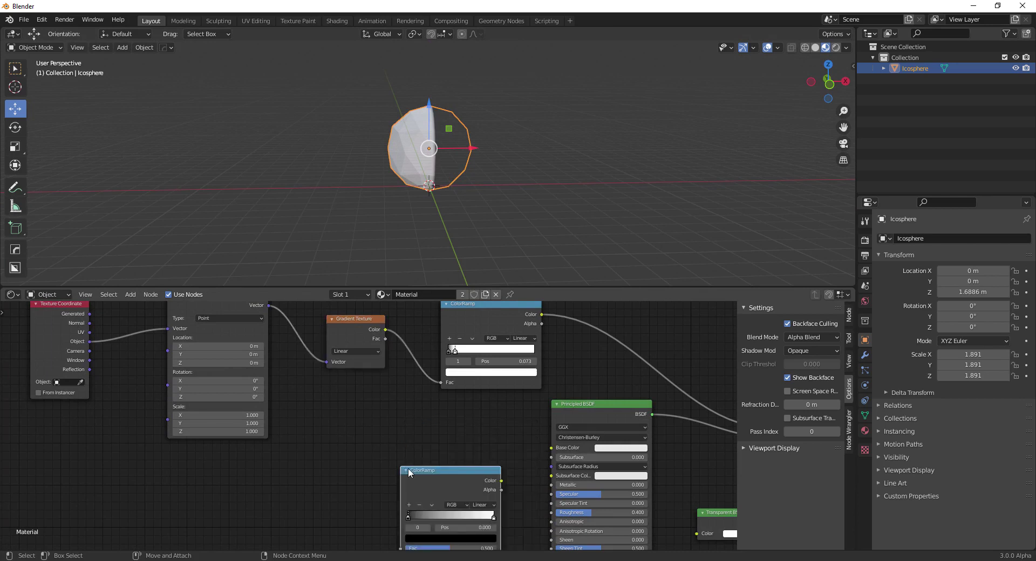
click(409, 473)
Step: Connect Gradient Texture's Color output to the second ColorRamp's Fac, and that ramp's Color output to the Principled BSDF's Emission
drag(374, 335, 400, 548)
middle_drag(413, 412, 421, 377)
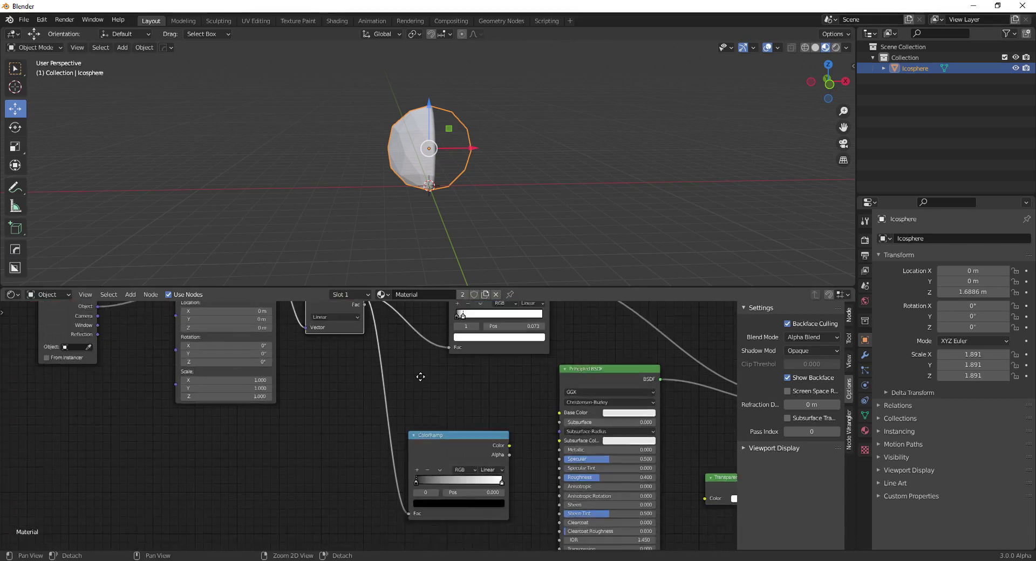
shift+scroll(427, 378, down, 3)
ctrl+scroll(418, 393, right, 5)
drag(382, 397, 474, 529)
Step: Change the second ColorRamp's white stop to a saturated orange-red, with hue about 0.017 and value 1.000
scroll(458, 507, up, 3)
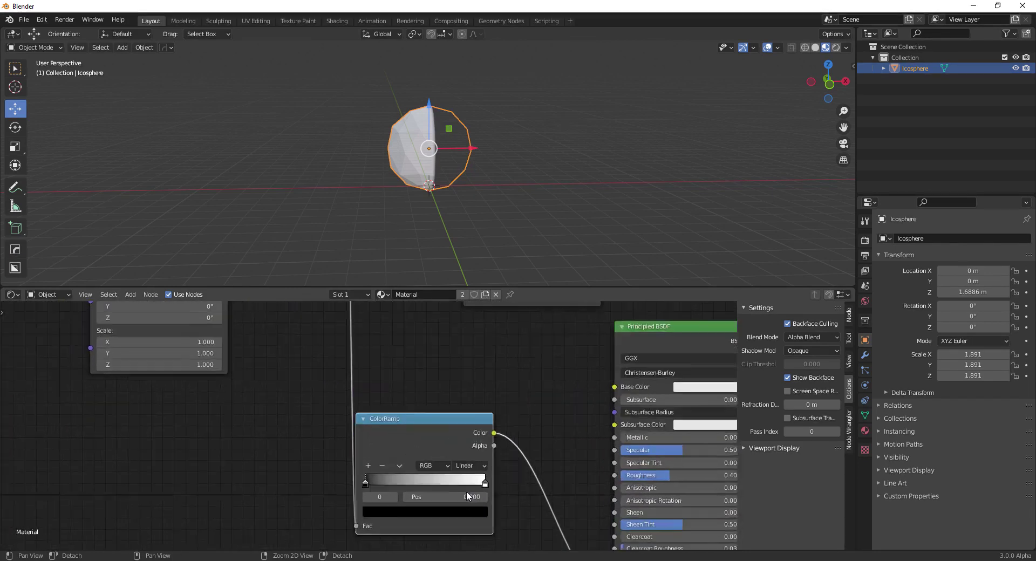
scroll(466, 491, up, 1)
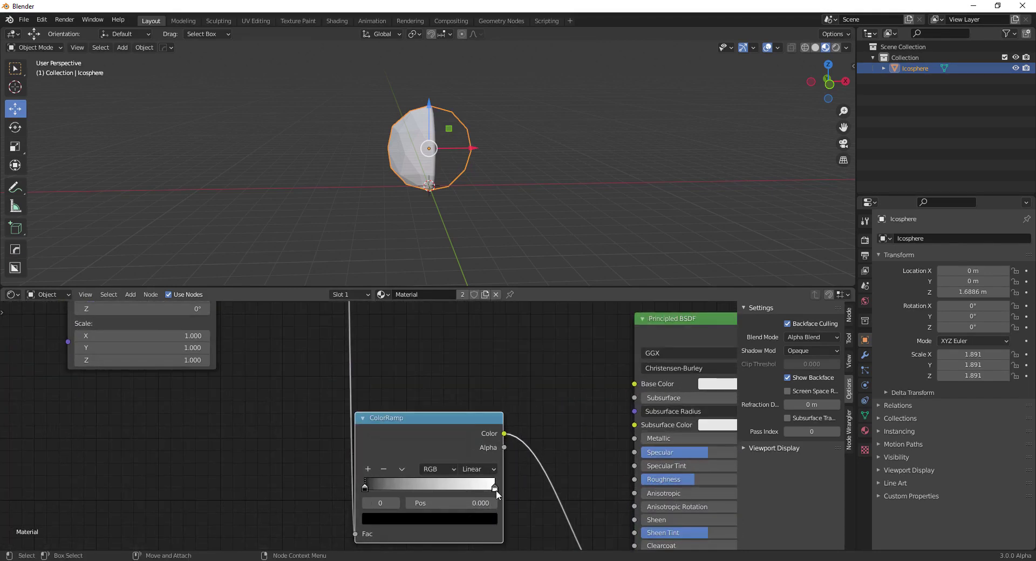
click(495, 489)
click(457, 520)
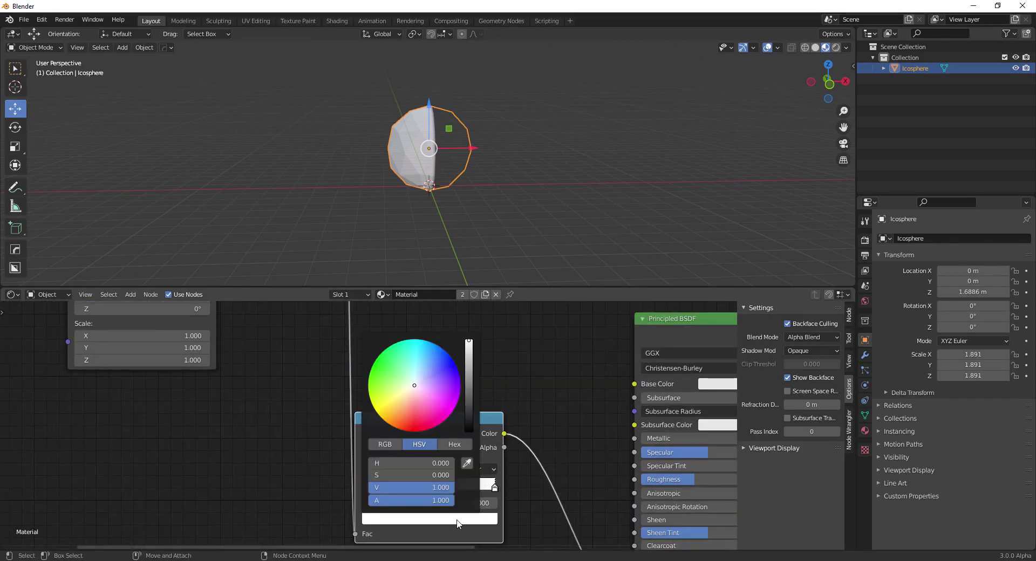
drag(420, 419, 402, 430)
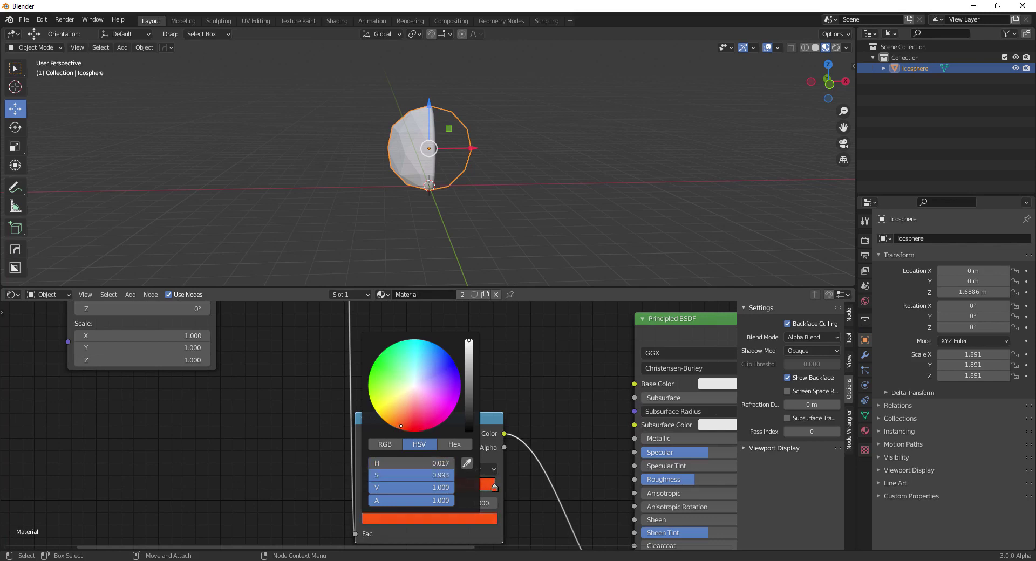
middle_drag(580, 389, 481, 371)
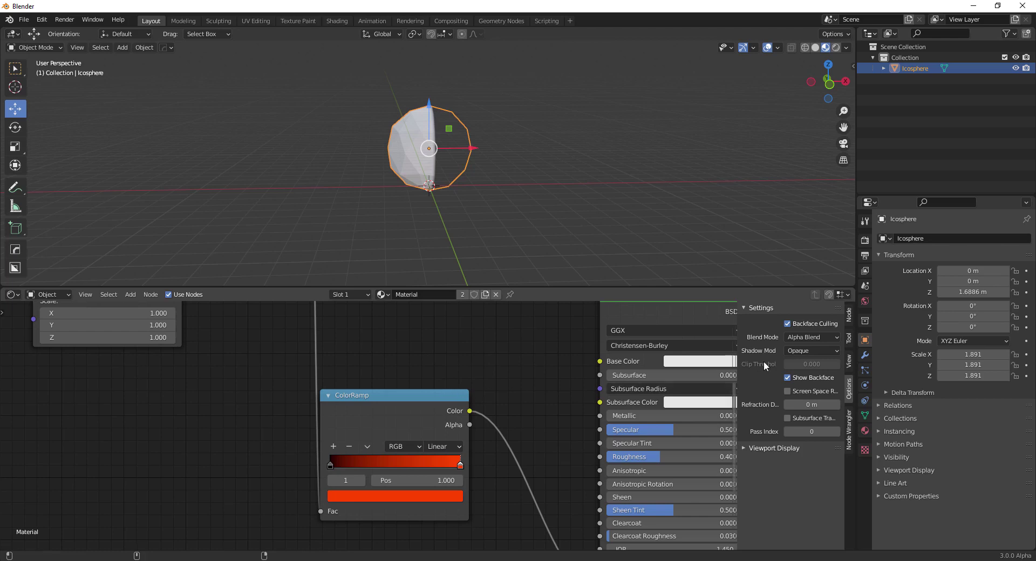
Step: Enable Ambient Occlusion and Bloom in the Eevee render settings
click(864, 243)
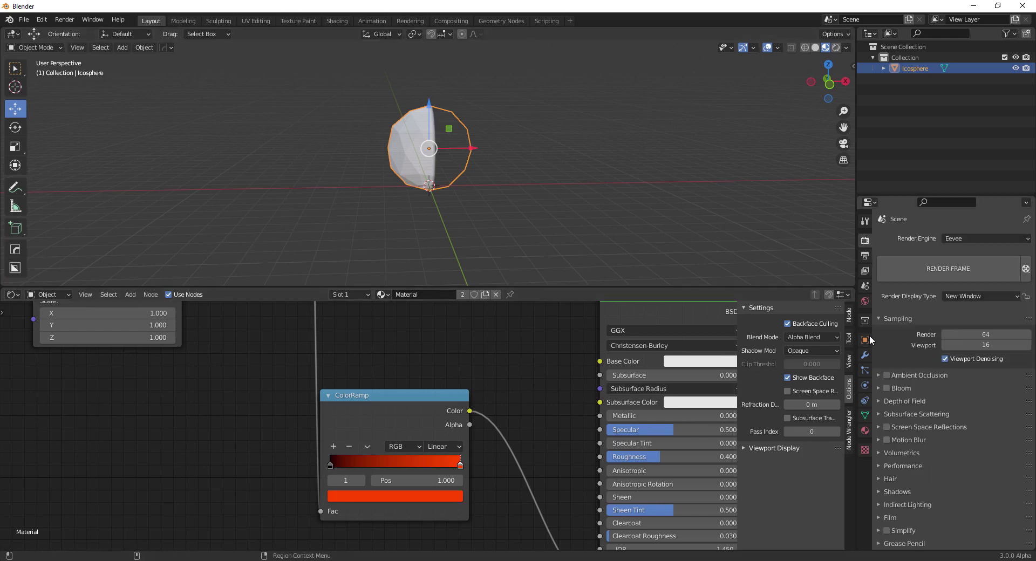
click(886, 390)
scroll(464, 173, up, 4)
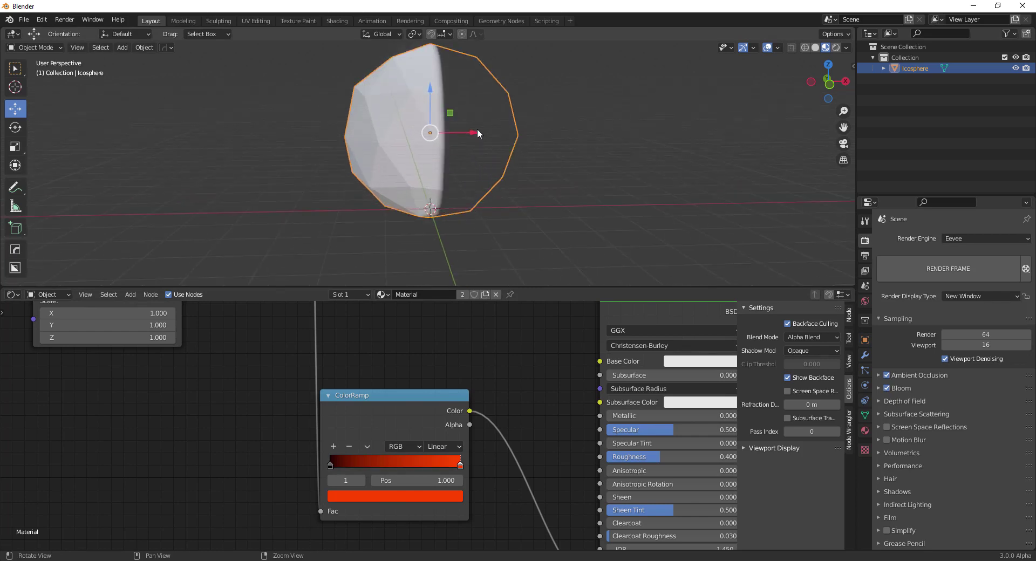
Step: Reposition the second ColorRamp node beneath the first and pull its stops toward the start, with the black stop at 0.168
drag(460, 465, 374, 465)
middle_drag(300, 329, 348, 418)
scroll(373, 437, down, 2)
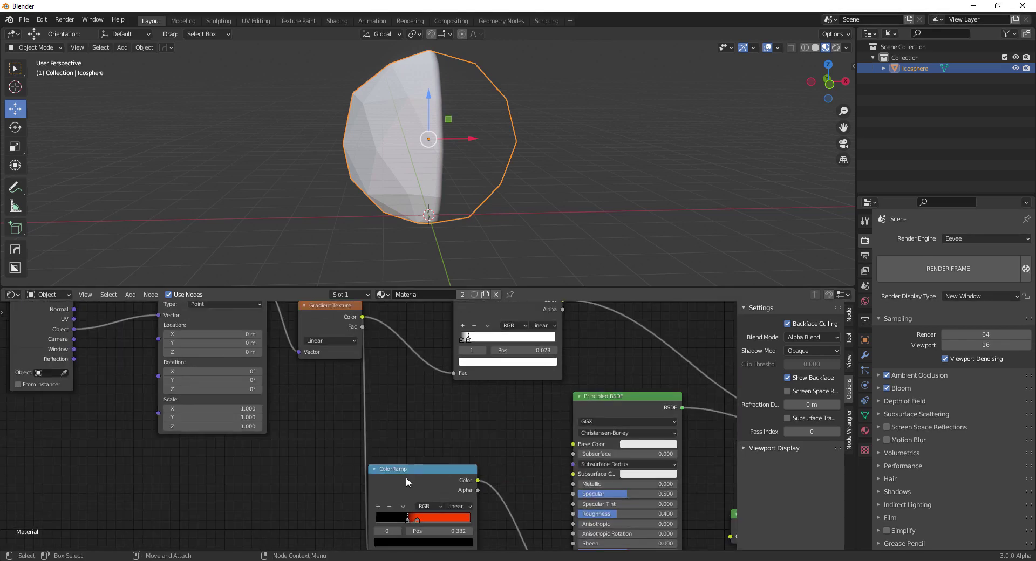
drag(406, 477, 429, 424)
middle_drag(427, 387, 414, 404)
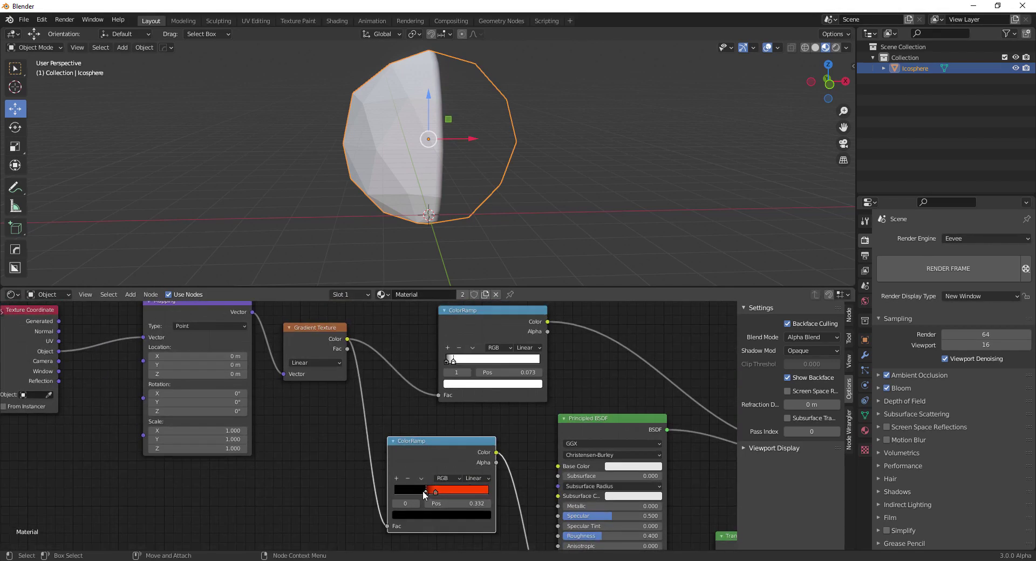
drag(426, 492, 411, 493)
middle_drag(482, 465, 404, 306)
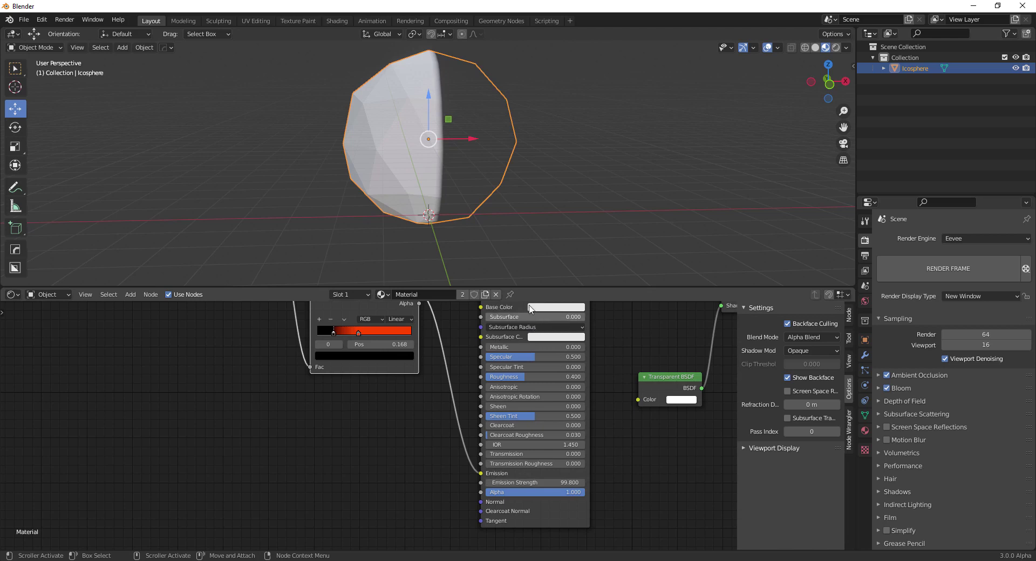
Step: Set the second ColorRamp's black stop to 0.000 and its red stop to 0.132, checking the icosphere's glowing edge
middle_drag(523, 209, 371, 353)
drag(359, 333, 408, 333)
drag(336, 332, 309, 335)
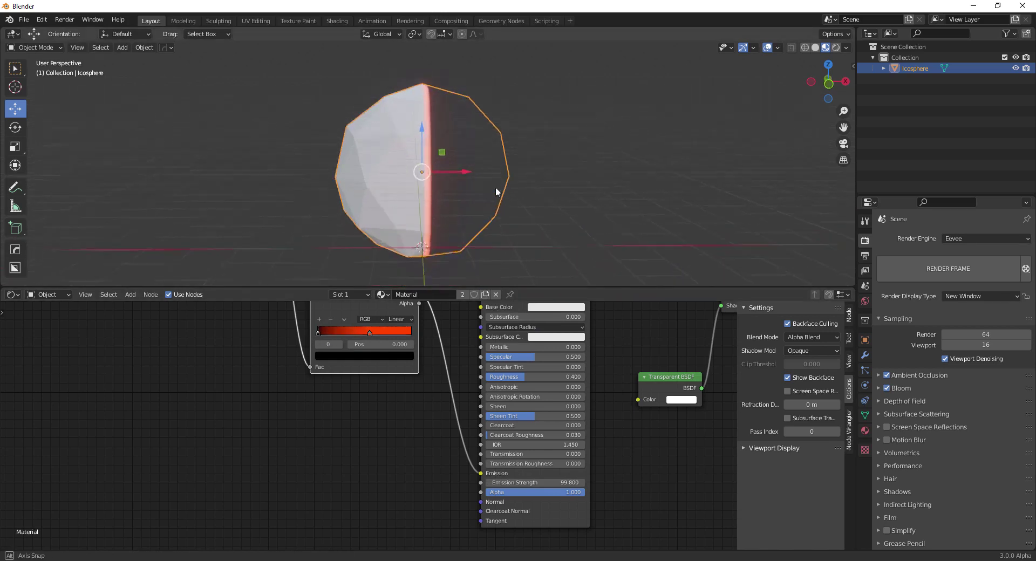
scroll(492, 189, up, 5)
drag(371, 332, 331, 333)
scroll(377, 194, down, 4)
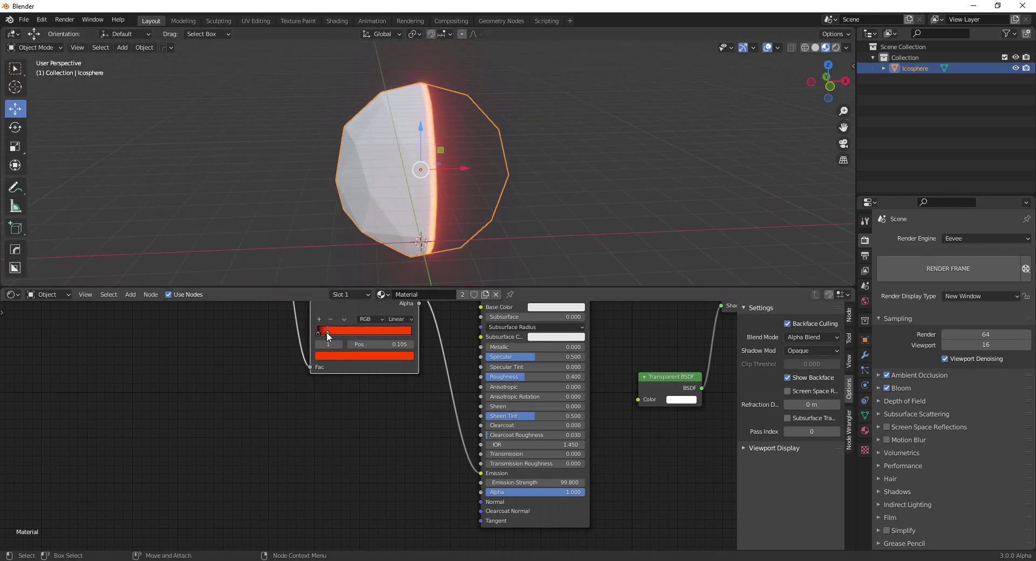
drag(327, 334, 329, 334)
scroll(280, 410, down, 1)
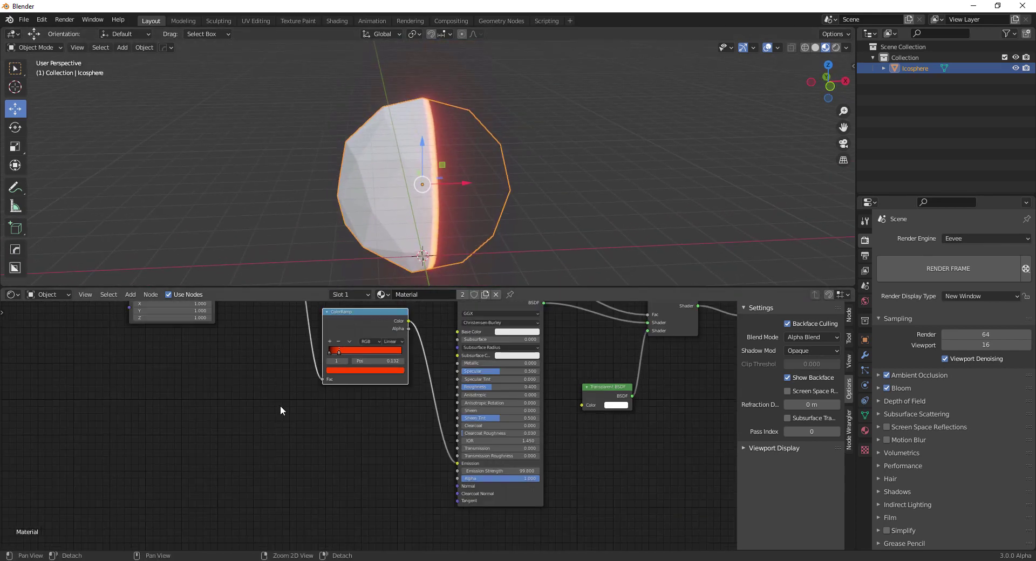
Step: Move the Texture Coordinate node farther away from the Mapping node to make room between them
middle_drag(280, 410, 407, 551)
middle_drag(604, 189, 608, 168)
drag(161, 351, 94, 351)
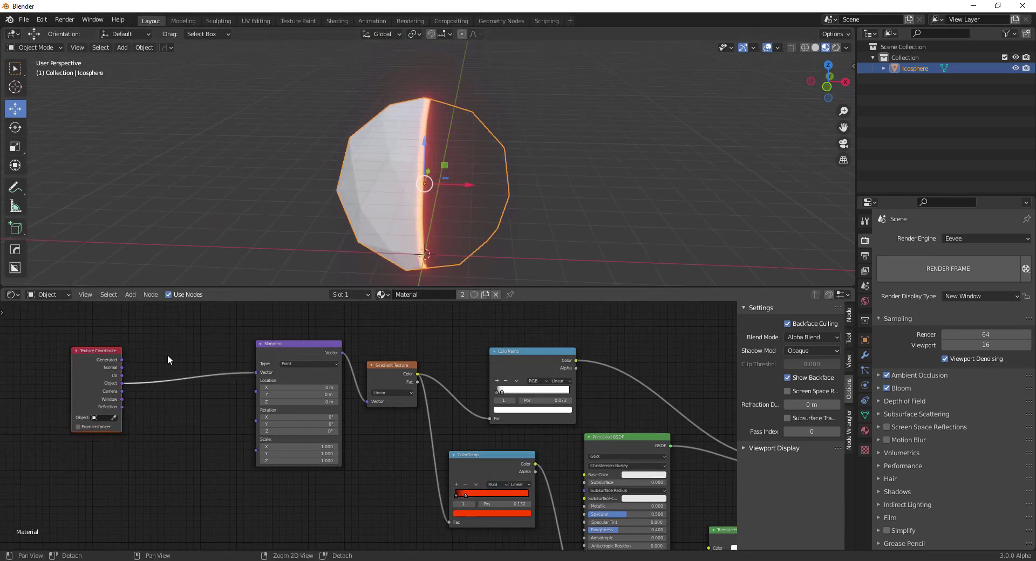
Step: Add a Noise Texture node and insert it into the link between the Texture Coordinate and Mapping nodes
middle_drag(168, 354, 375, 440)
scroll(216, 377, up, 2)
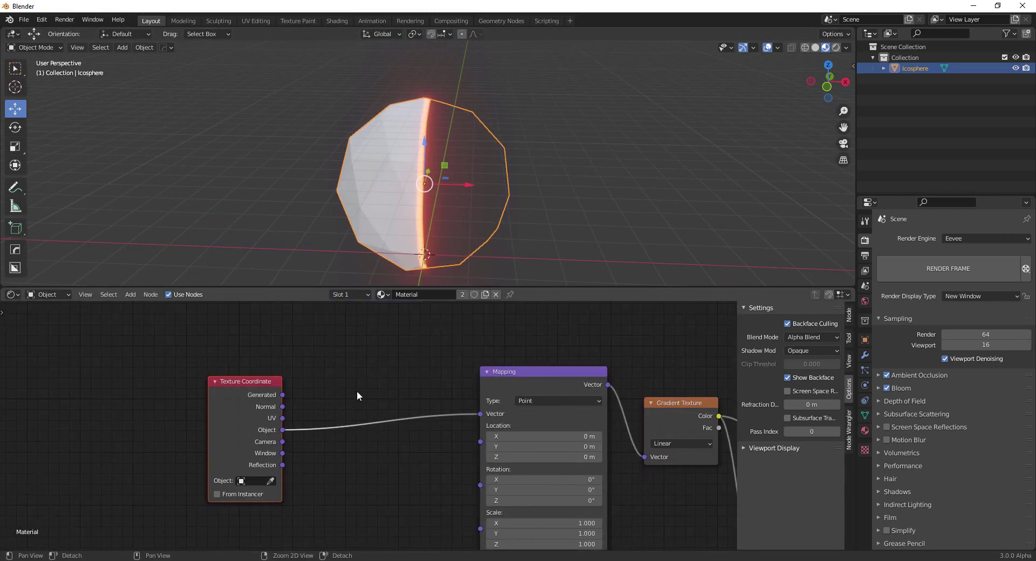
scroll(353, 384, up, 1)
key(shift+a)
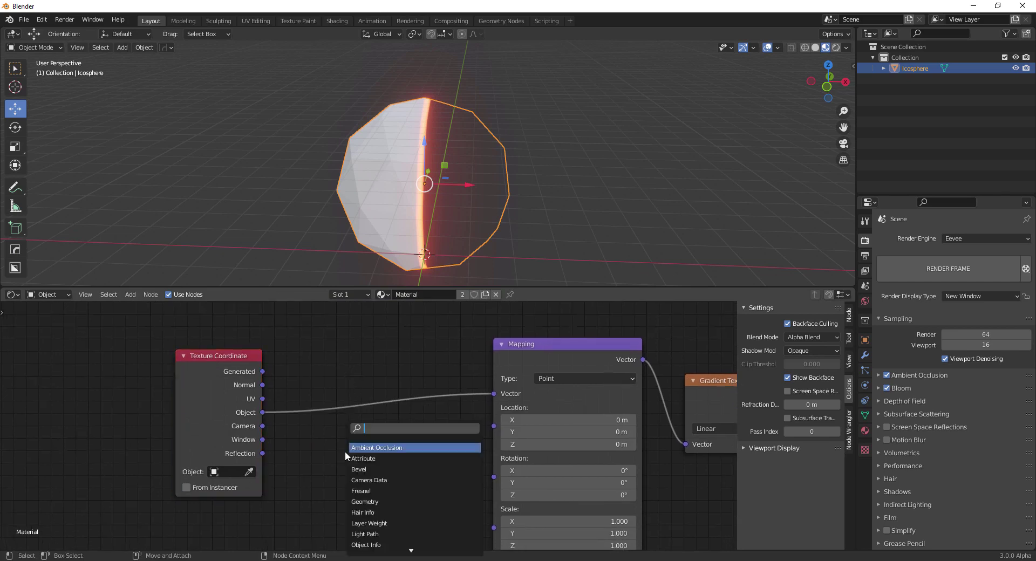
text(NO)
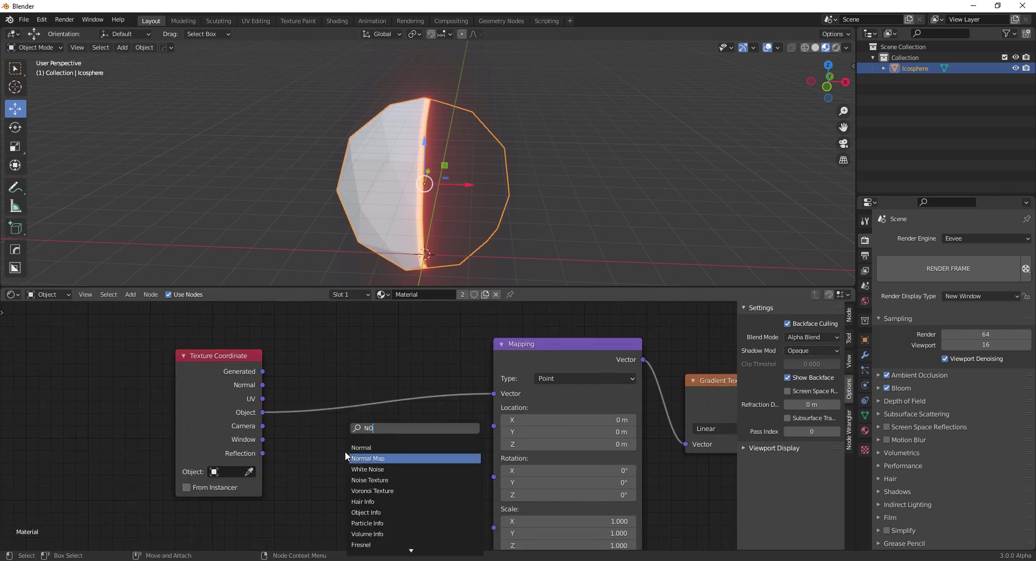
key(Return)
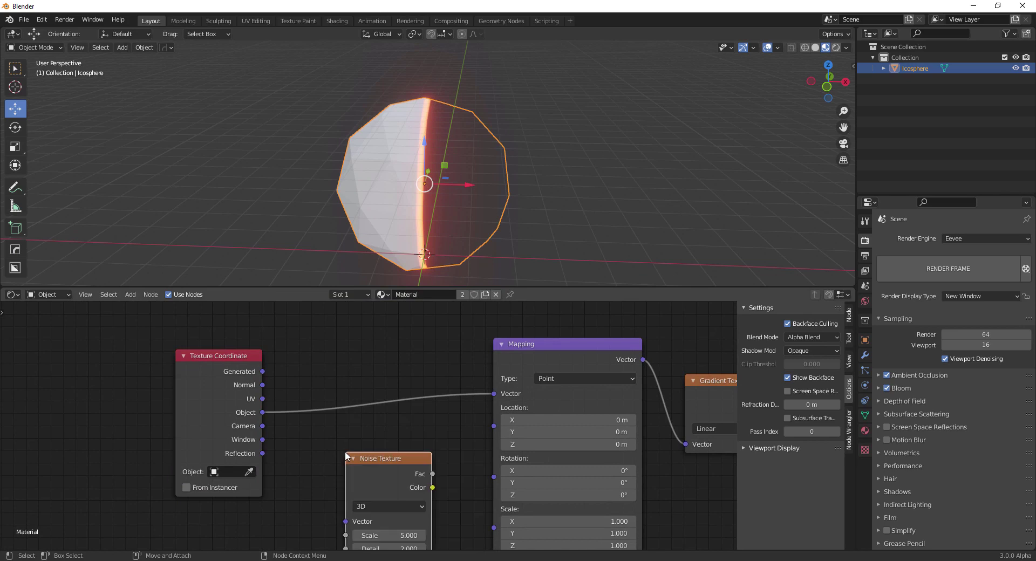
click(327, 352)
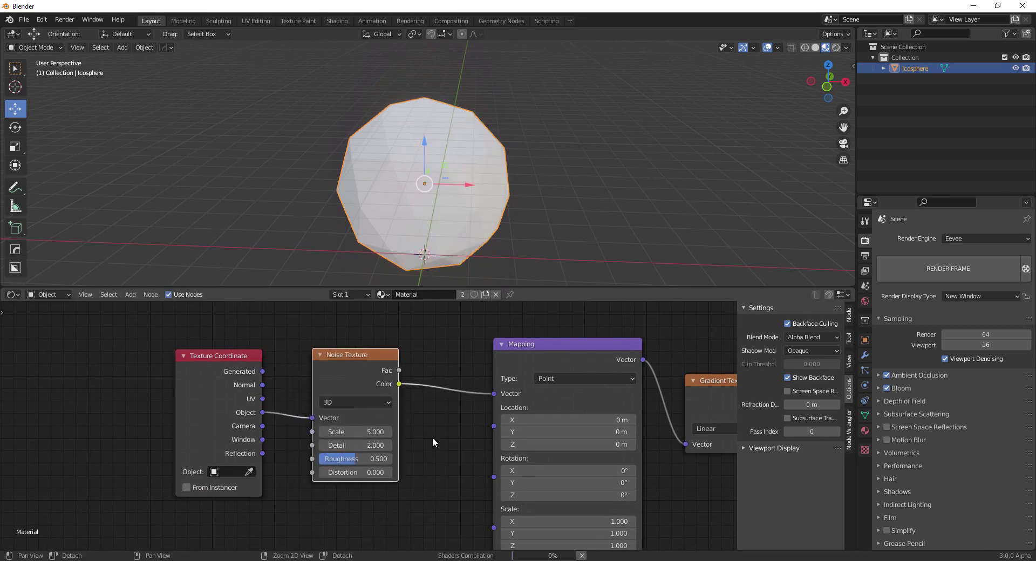
Step: Add a MixRGB node, space out the Texture Coordinate and Noise Texture nodes, and insert it between Noise Texture and Mapping
middle_drag(432, 437, 444, 464)
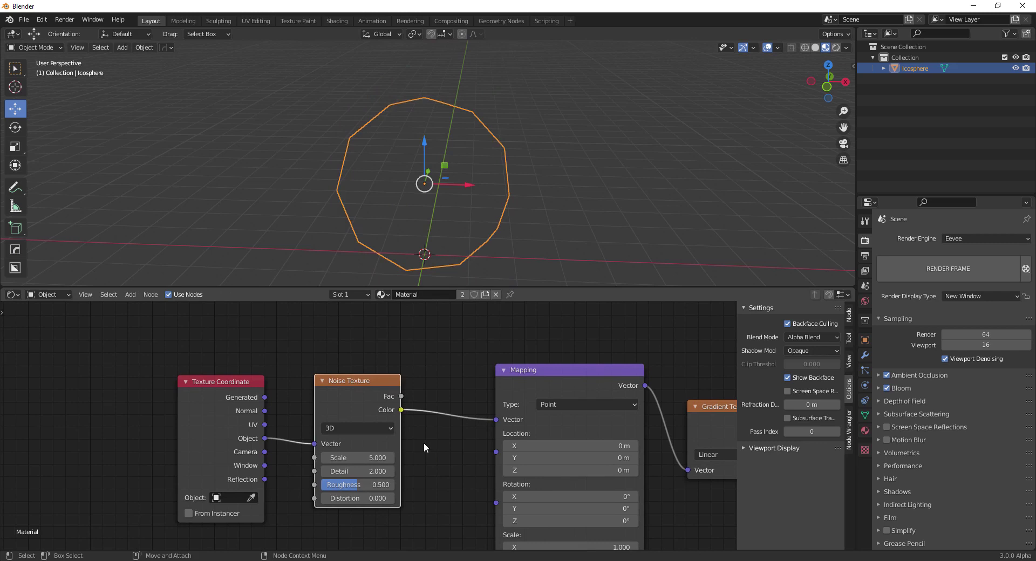
key(shift+a)
text(MIX)
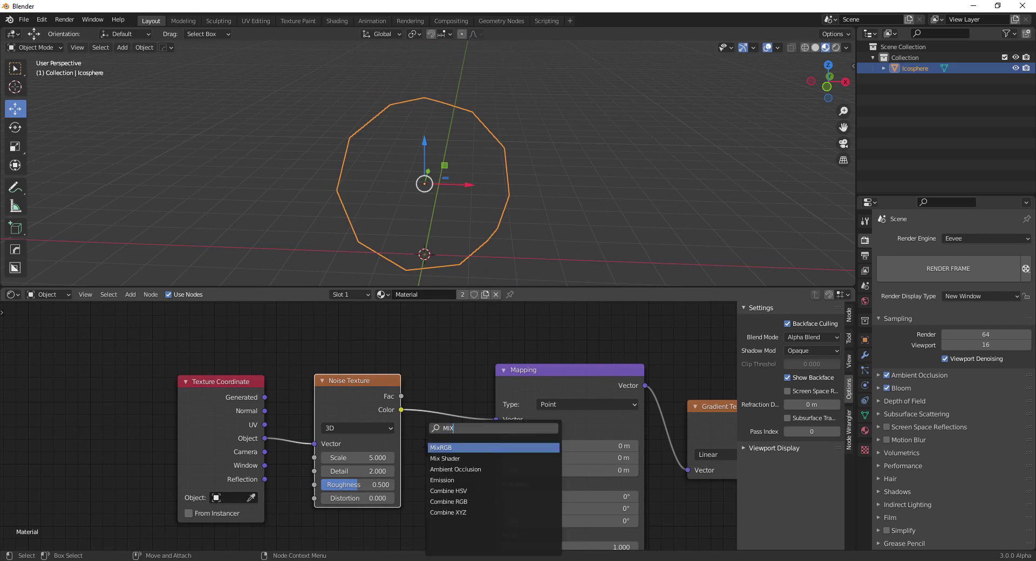
key(Return)
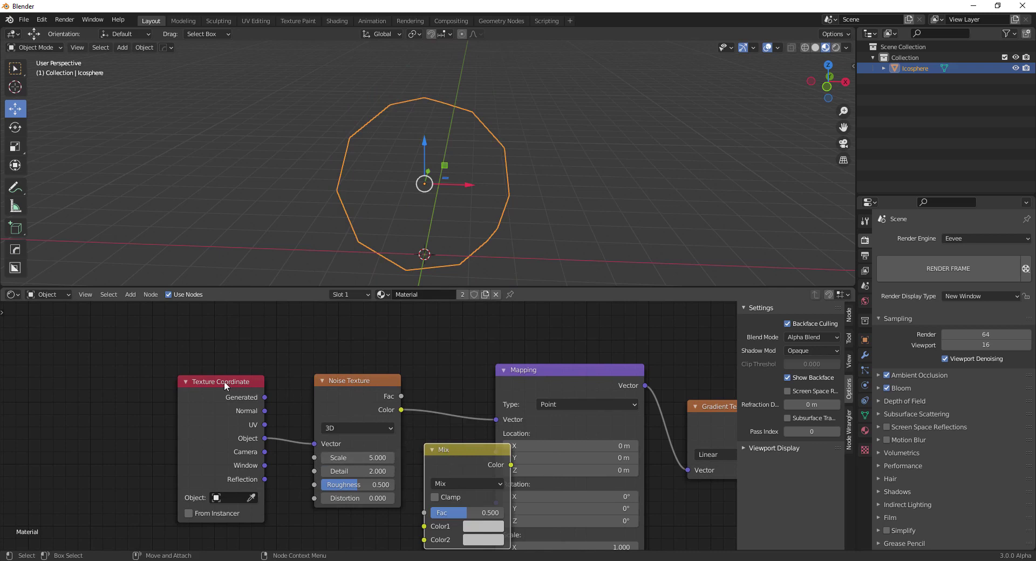
drag(225, 381, 137, 376)
drag(358, 383, 307, 380)
click(445, 453)
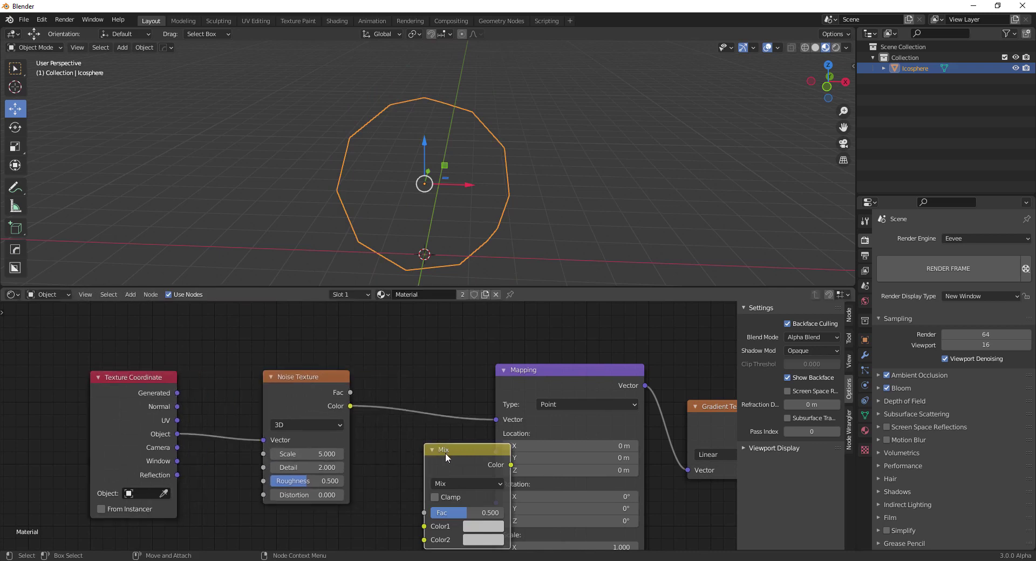
drag(446, 454, 423, 395)
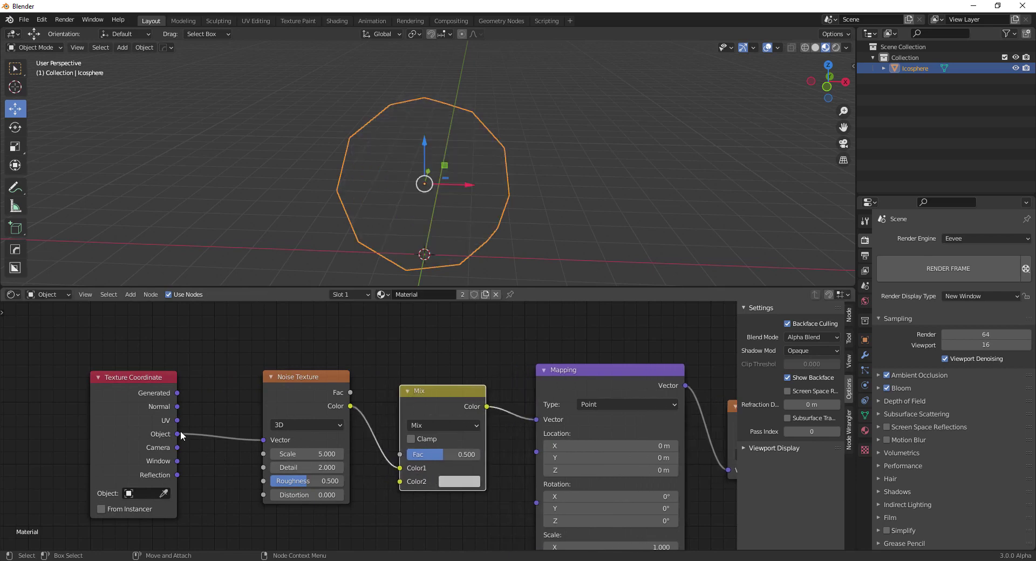
Step: Connect the Texture Coordinate node's Object output to the Mix node's Color2 input and set the mix Fac to 0.667
drag(178, 434, 403, 484)
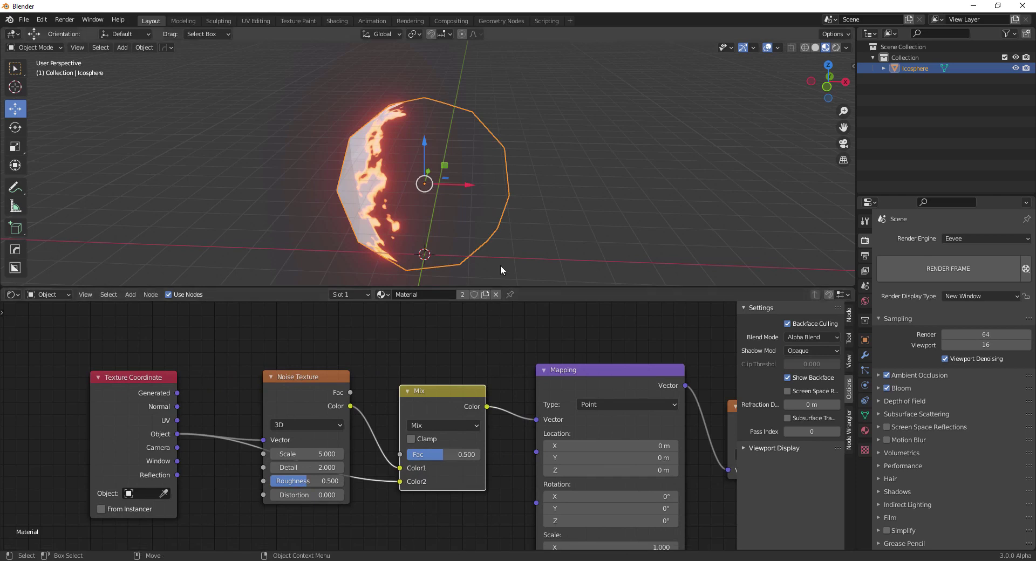
mouse_move(522, 220)
middle_down()
mouse_move(620, 181)
mouse_move(548, 207)
mouse_move(300, 220)
mouse_move(529, 206)
mouse_move(524, 215)
middle_up()
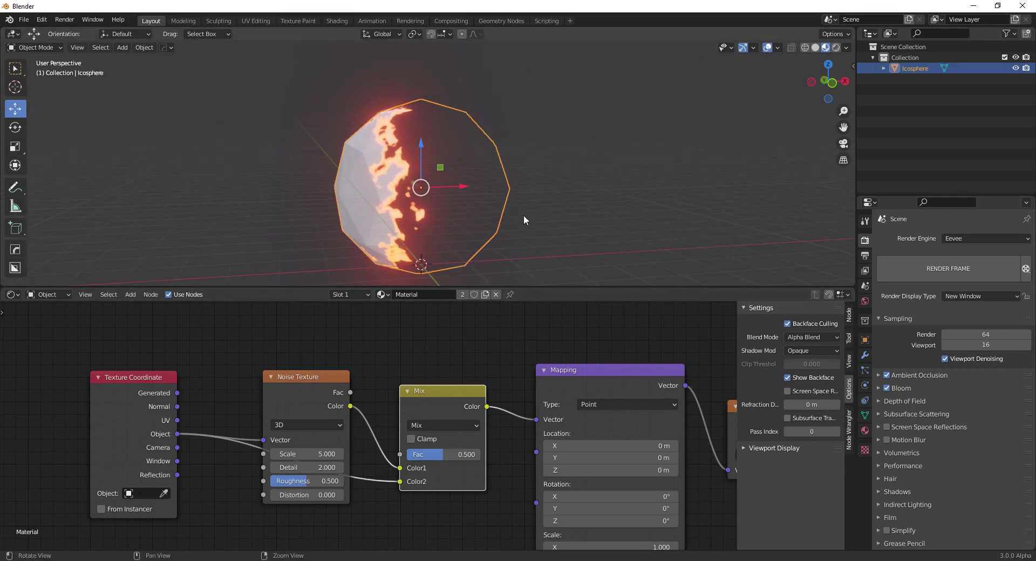
middle_drag(524, 215, 526, 241)
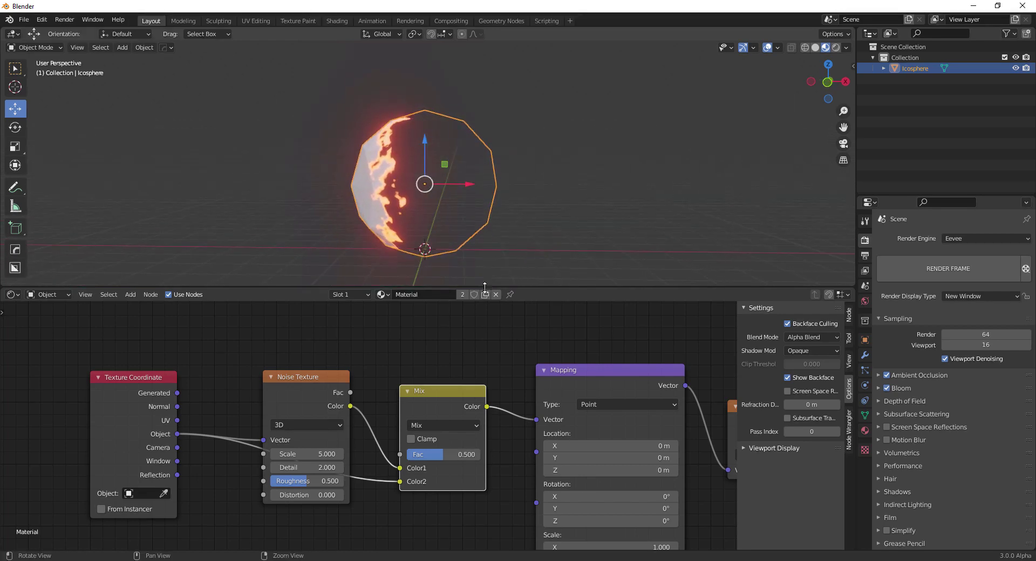
drag(443, 455, 464, 454)
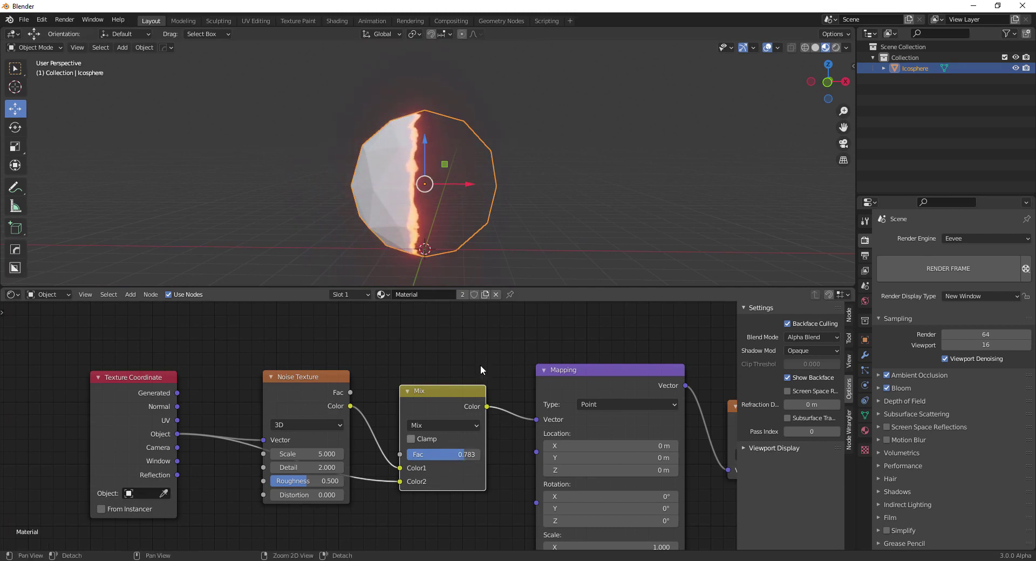
middle_drag(518, 200, 533, 197)
drag(464, 454, 457, 454)
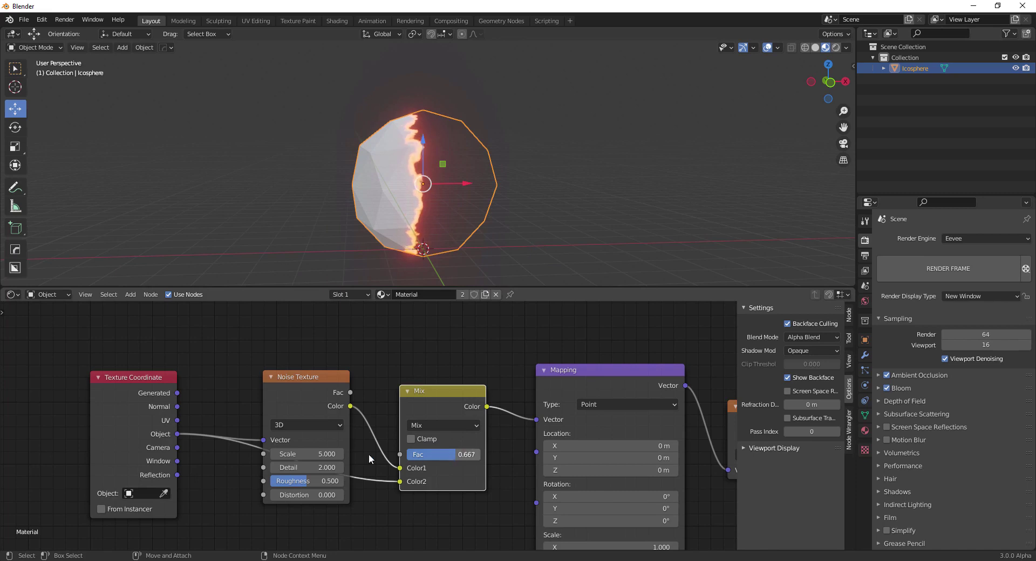
Step: Set the Noise Texture's Scale to 6.000, Detail to 7.300 and Roughness to 0.600, and the Mix node's Fac to 0.742
scroll(286, 422, up, 2)
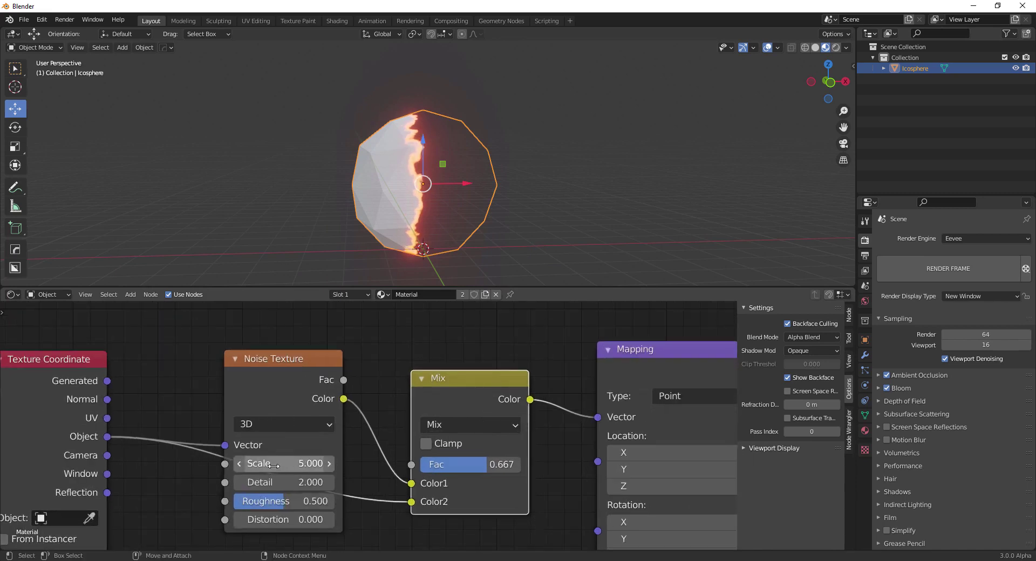
drag(278, 464, 287, 501)
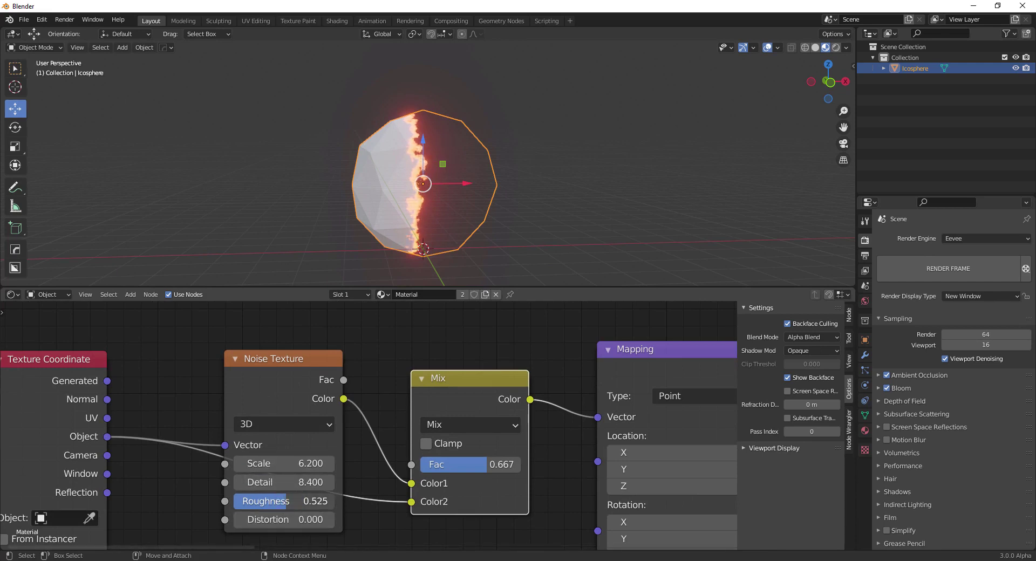
scroll(426, 189, up, 2)
shift+scroll(426, 189, down, 2)
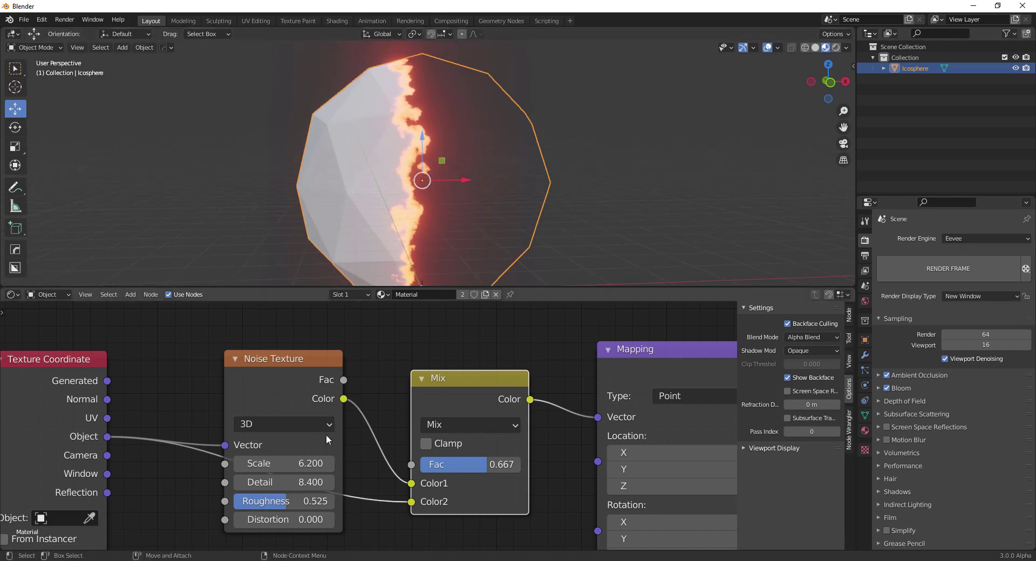
drag(302, 464, 294, 501)
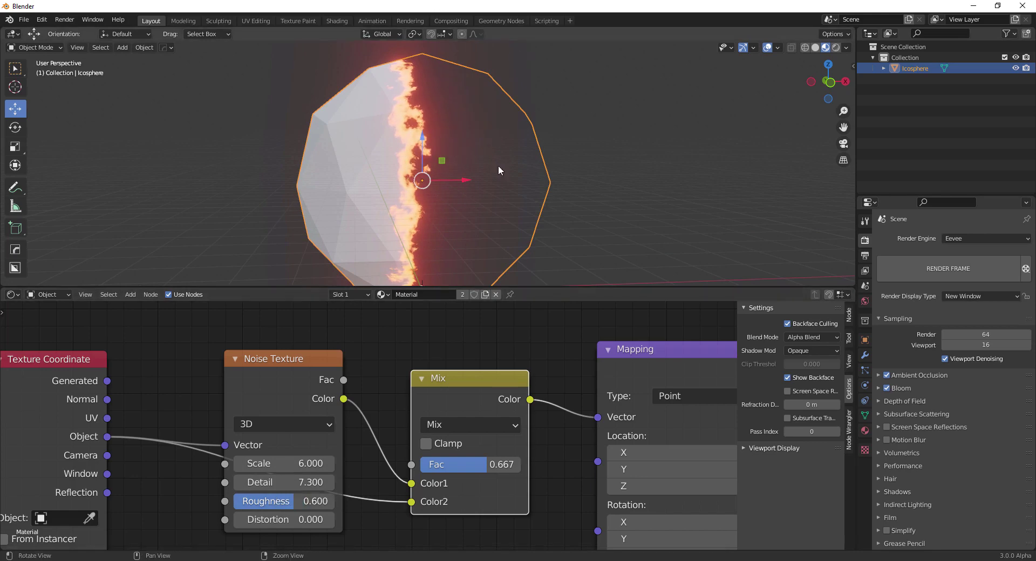
drag(464, 464, 475, 465)
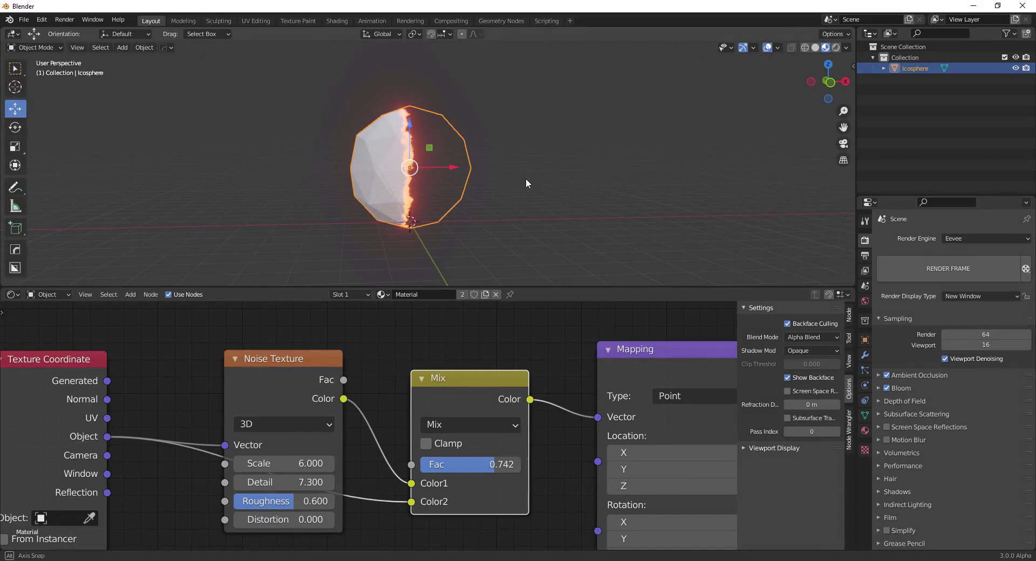
Step: Recolor the red stop of the ColorRamp feeding the emission to blue and check the glow with the icosphere deselected
mouse_move(526, 179)
middle_down()
mouse_move(513, 213)
mouse_move(539, 195)
mouse_move(513, 176)
middle_up()
middle_drag(539, 333, 435, 326)
scroll(468, 334, down, 9)
middle_drag(527, 336, 383, 319)
scroll(384, 317, down, 3)
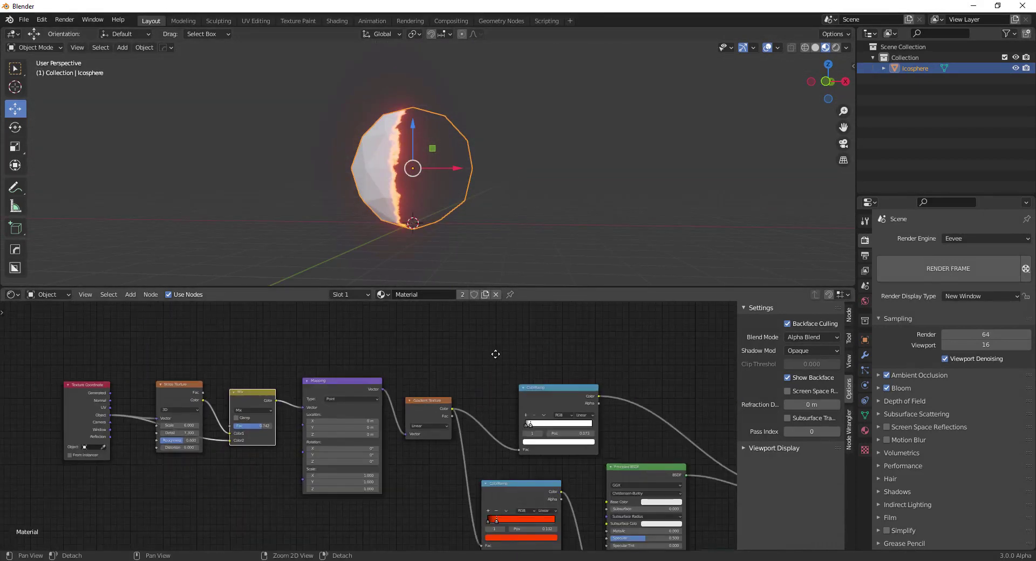
scroll(500, 505, up, 6)
middle_drag(403, 470, 259, 363)
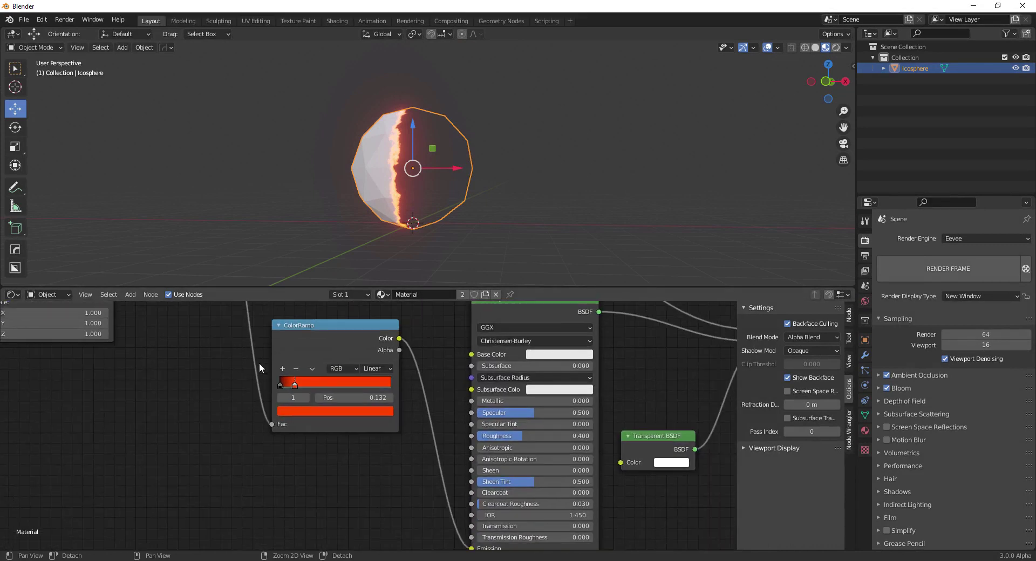
click(364, 409)
mouse_move(330, 296)
mouse_down()
mouse_move(338, 292)
mouse_move(329, 274)
mouse_move(349, 269)
mouse_move(345, 322)
mouse_move(315, 330)
mouse_move(337, 327)
mouse_move(356, 296)
mouse_move(346, 268)
mouse_up()
click(595, 183)
alt+drag(437, 179, 452, 192)
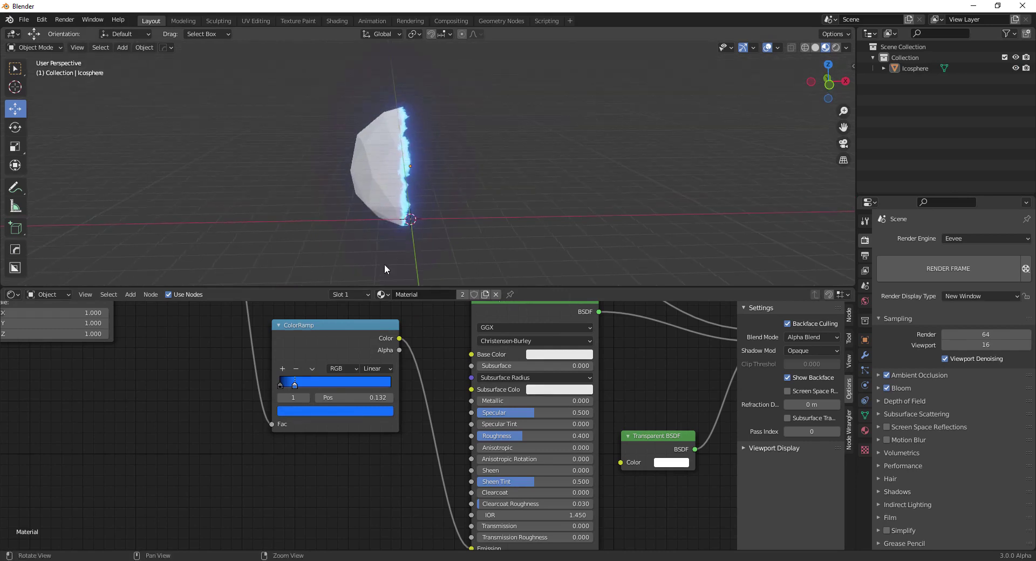
Step: Set the Principled BSDF's Base Color to black
middle_drag(187, 424, 207, 463)
scroll(270, 439, down, 3)
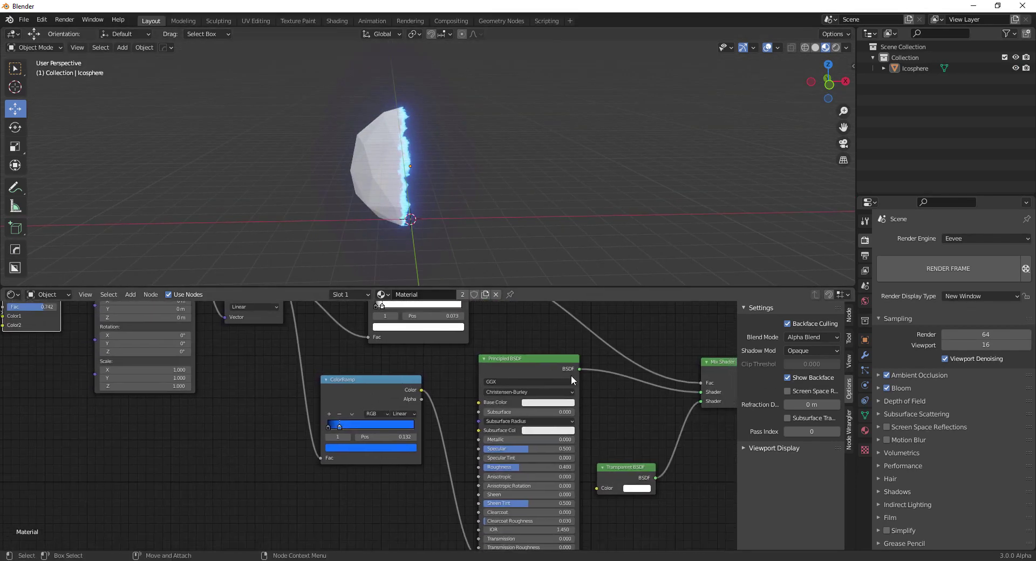
click(544, 365)
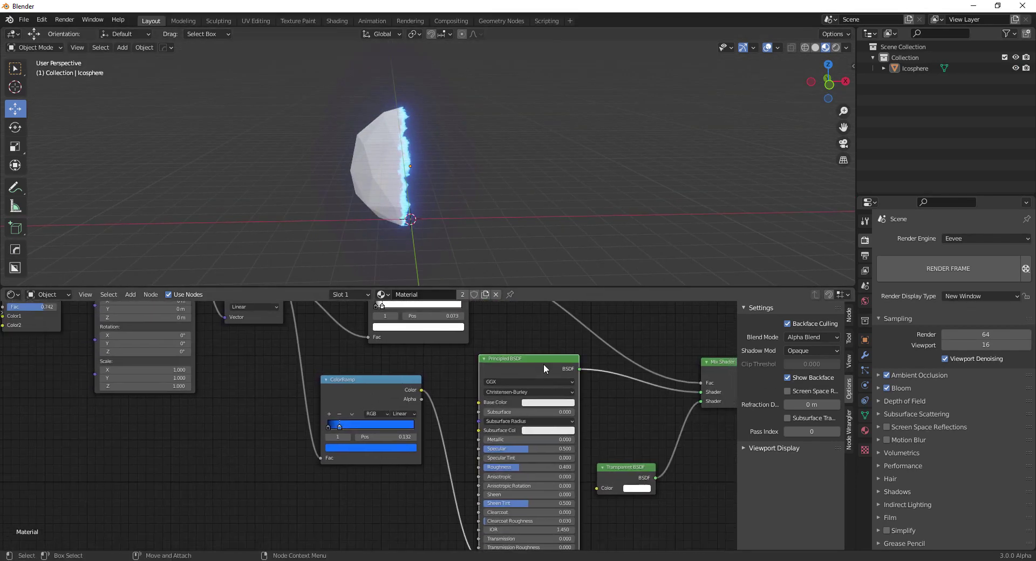
click(543, 402)
drag(594, 304, 594, 344)
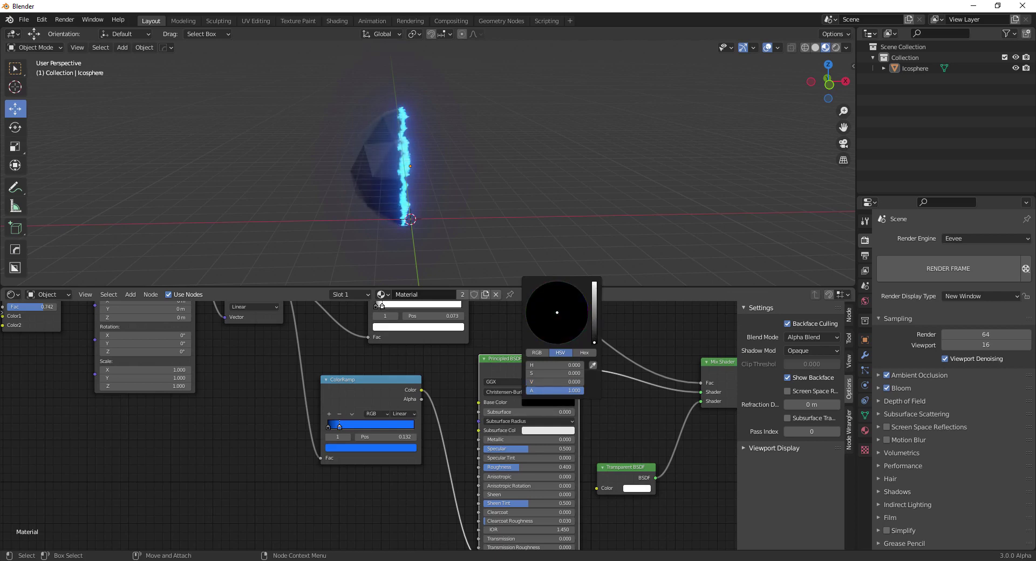
Step: Set the Principled BSDF's Metallic to 0.209, Specular to 0.482 and Roughness to 0.350
scroll(446, 174, up, 5)
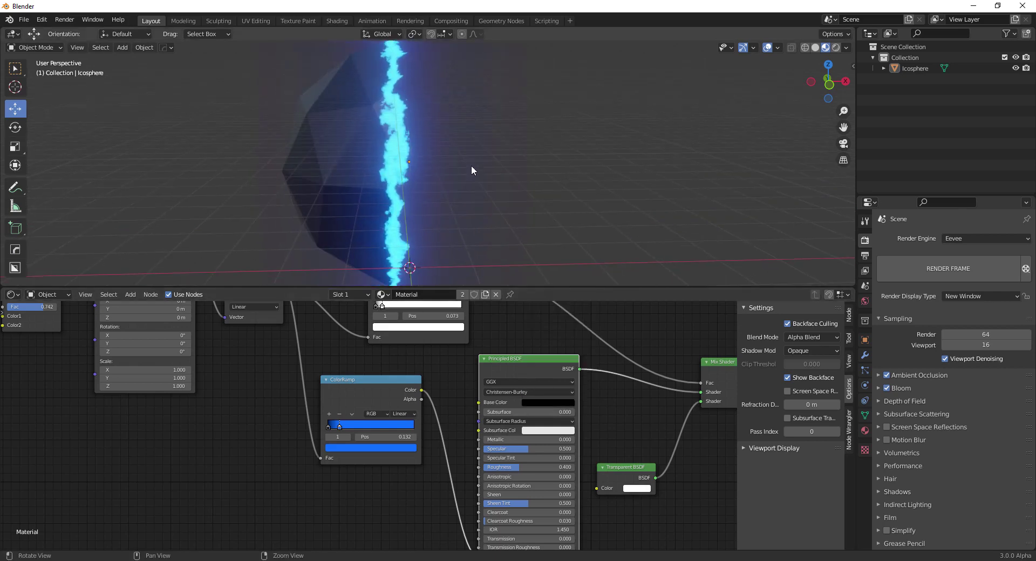
drag(510, 466, 502, 439)
middle_drag(513, 180, 537, 162)
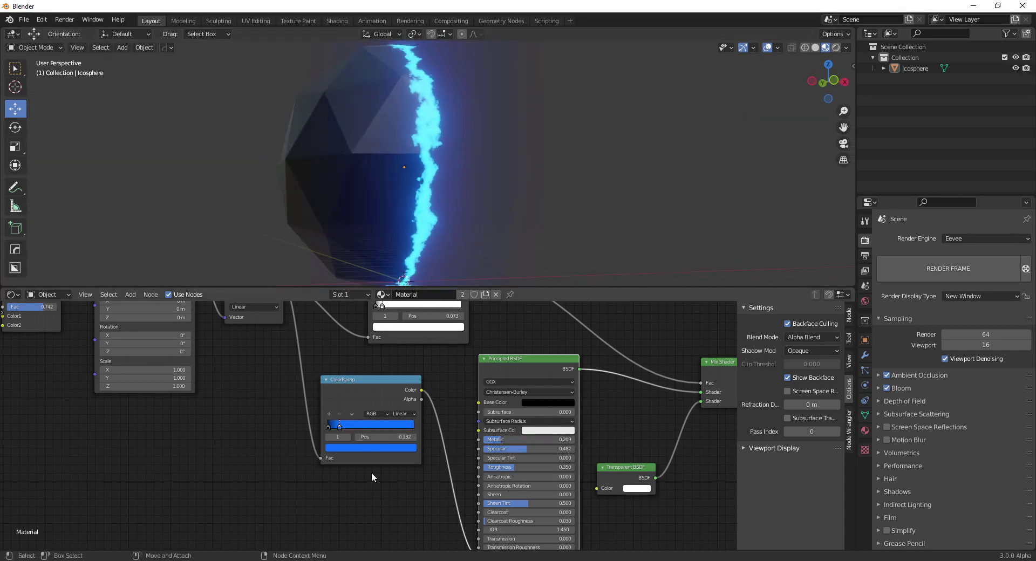
Step: Fine-tune the blue of the emission ColorRamp's stop at position 0.132 and select the icosphere
click(387, 449)
mouse_move(377, 351)
mouse_down()
mouse_move(363, 332)
mouse_move(380, 333)
mouse_up()
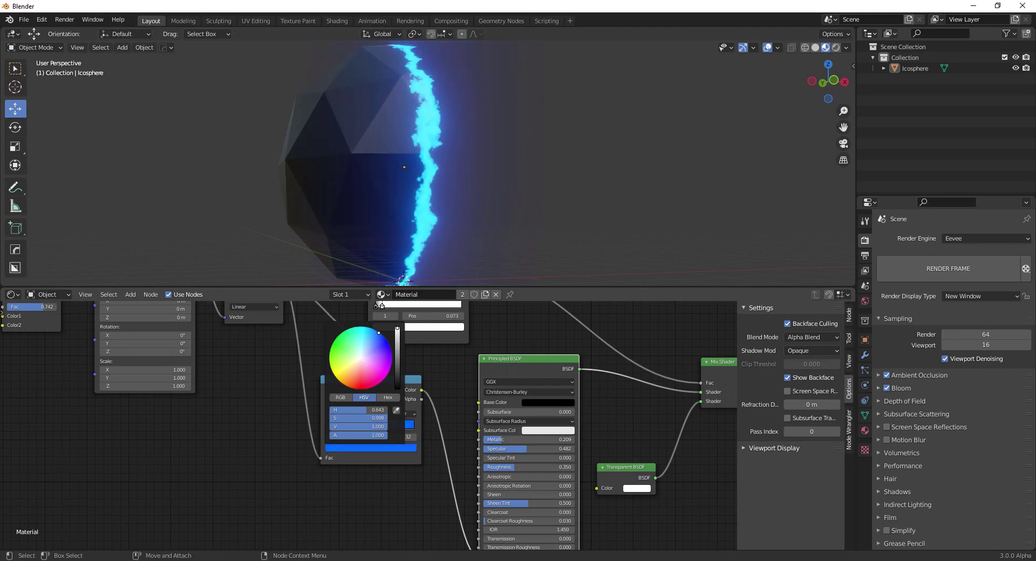
click(446, 161)
Step: Preview the icosphere in Rendered shading in a slightly taller viewport with the overlays hidden
scroll(447, 162, down, 6)
middle_drag(490, 183, 473, 216)
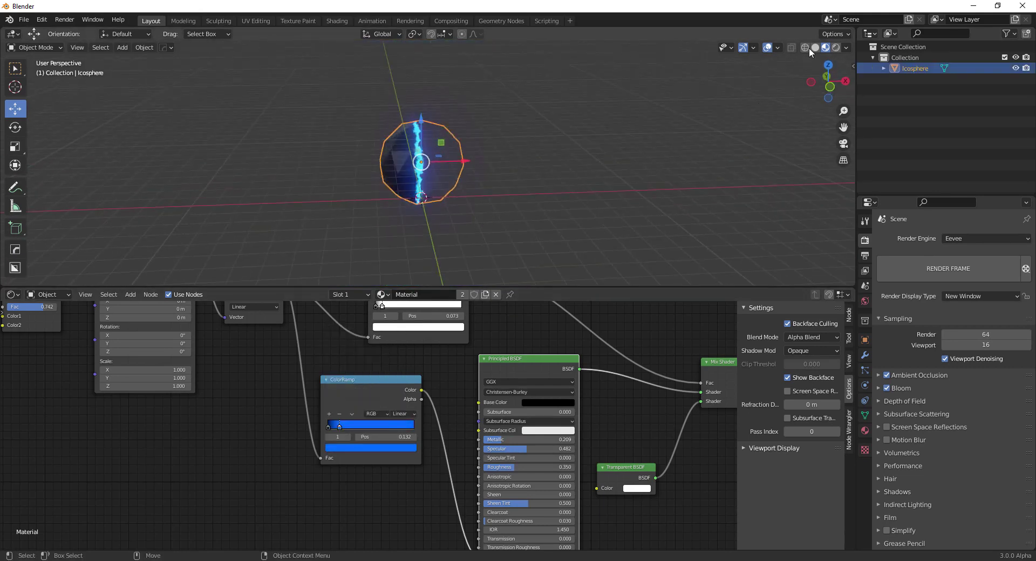
click(836, 47)
middle_drag(619, 169, 589, 160)
scroll(545, 161, up, 3)
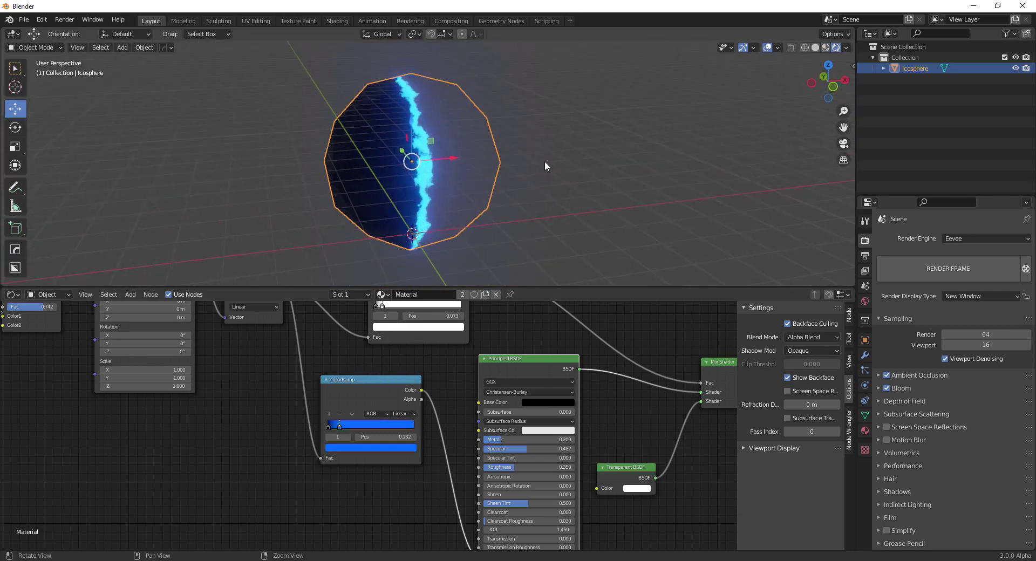
drag(523, 287, 520, 308)
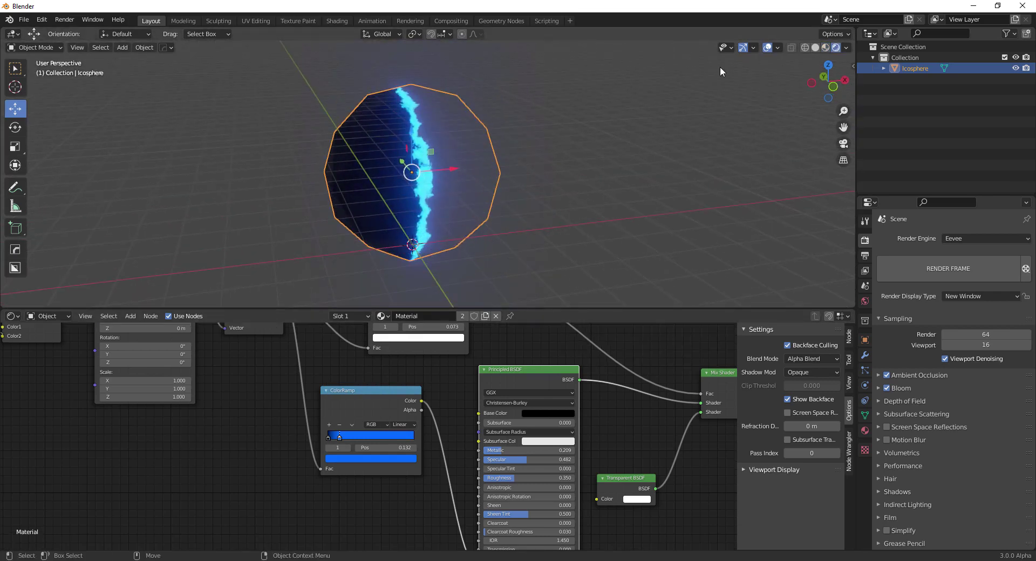
click(766, 48)
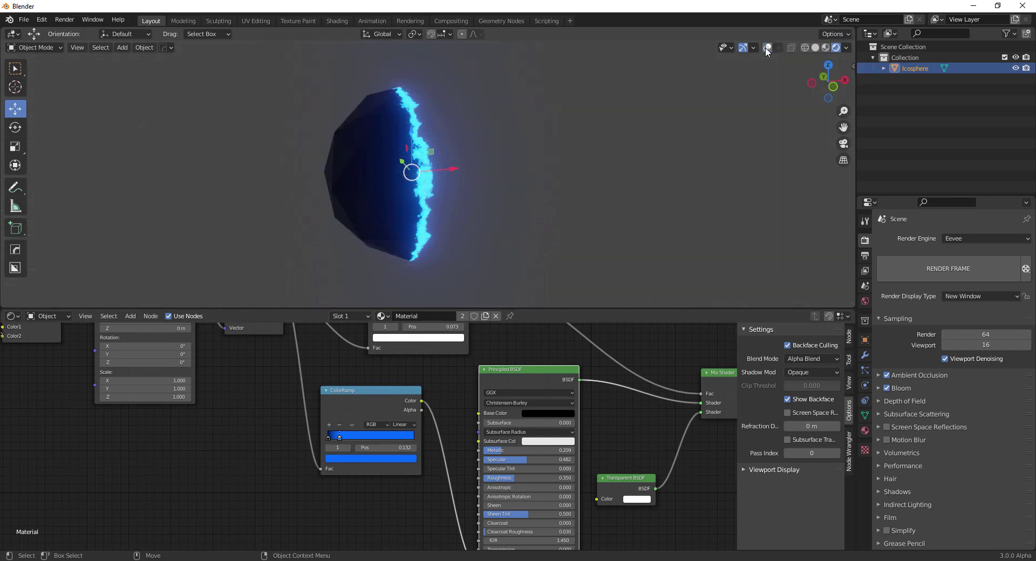
middle_drag(578, 205, 502, 208)
Step: Set the Mapping node's X location to 0.6 m and its X scale to 2.300
middle_drag(250, 368, 339, 452)
scroll(312, 435, up, 3)
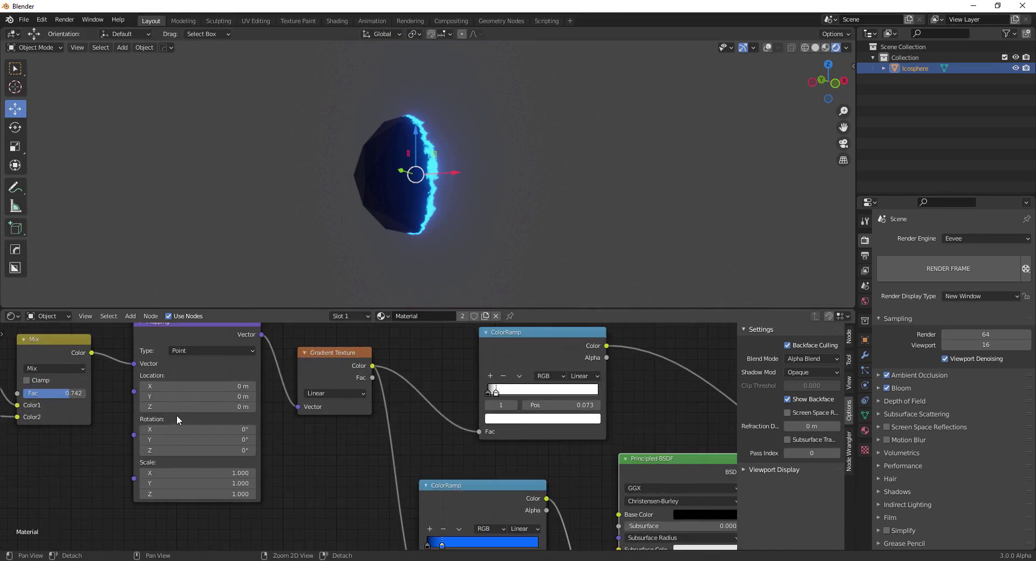
middle_drag(108, 427, 149, 449)
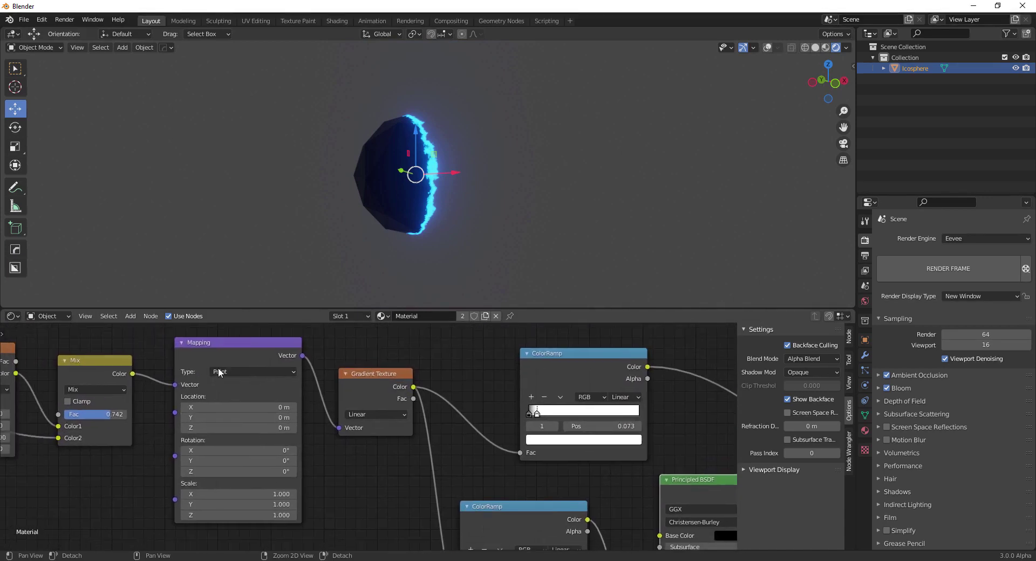
click(237, 345)
scroll(334, 344, up, 1)
middle_drag(336, 344, 392, 323)
scroll(353, 438, up, 1)
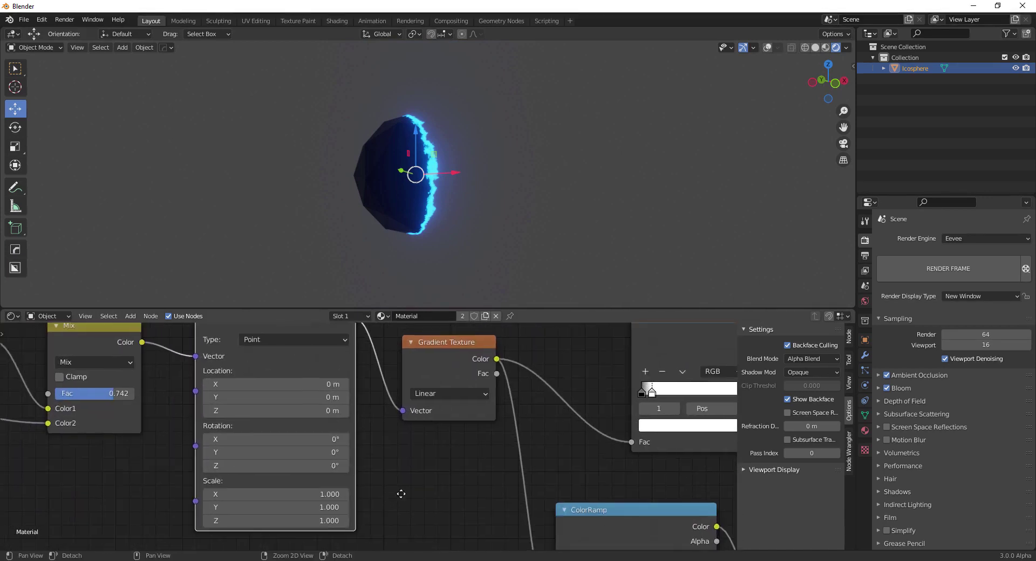
middle_drag(400, 493, 446, 487)
mouse_move(373, 384)
mouse_down()
mouse_move(345, 384)
mouse_move(381, 383)
mouse_up()
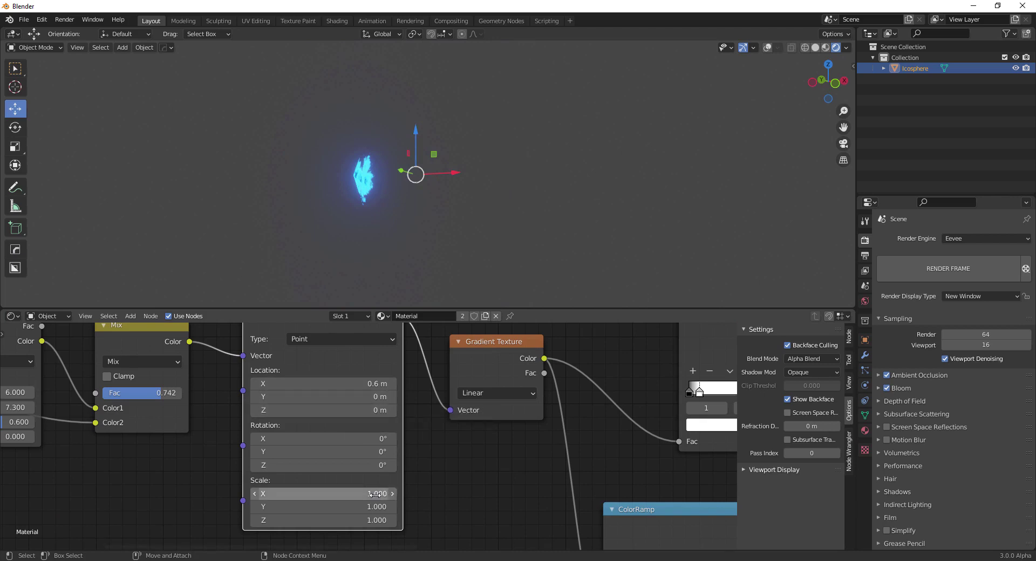
drag(375, 494, 411, 493)
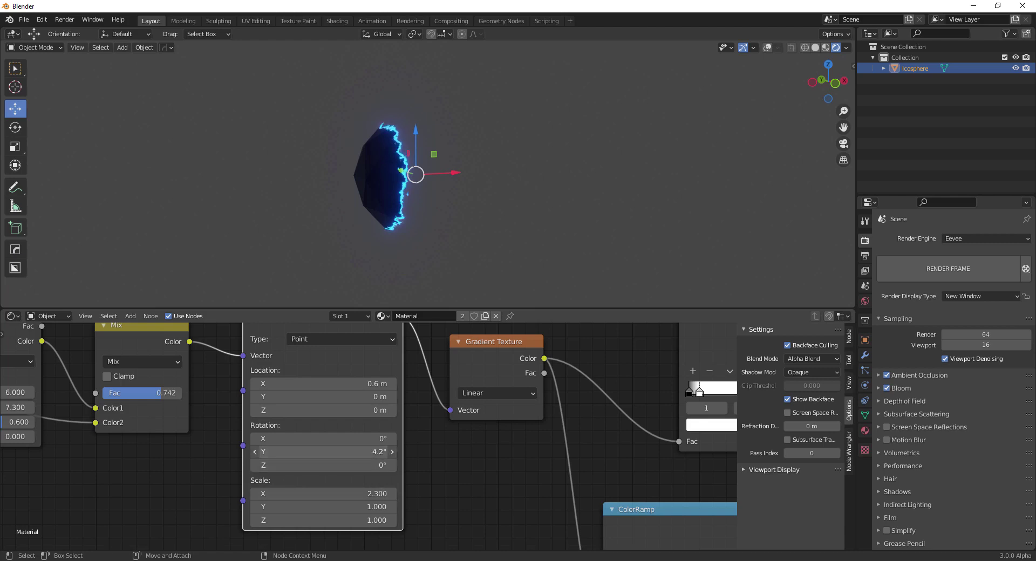
Step: Set the Mapping node's Y rotation to 74.7° and its X location to -0.6 m
drag(346, 452, 387, 452)
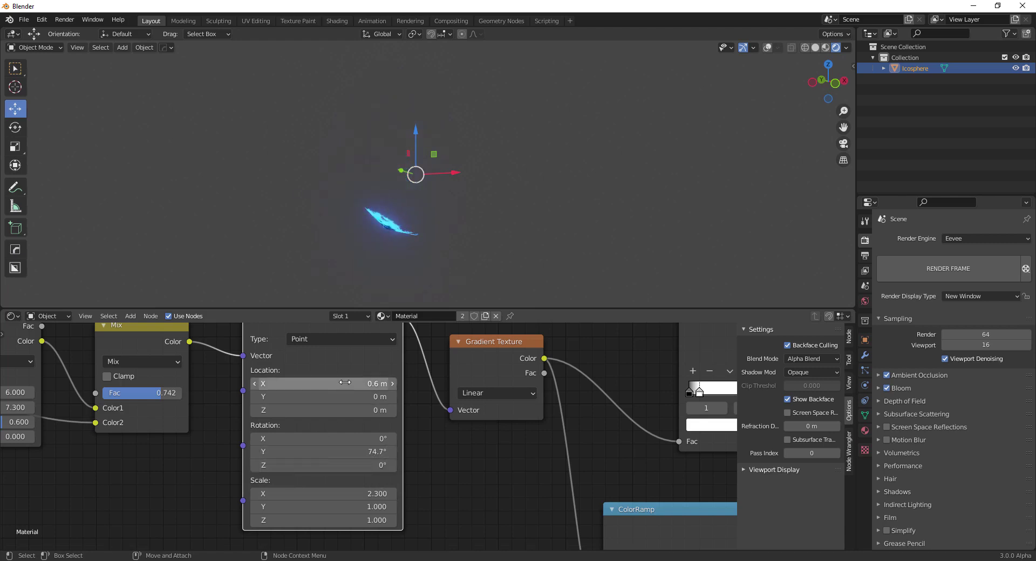
drag(345, 382, 310, 382)
scroll(501, 221, up, 3)
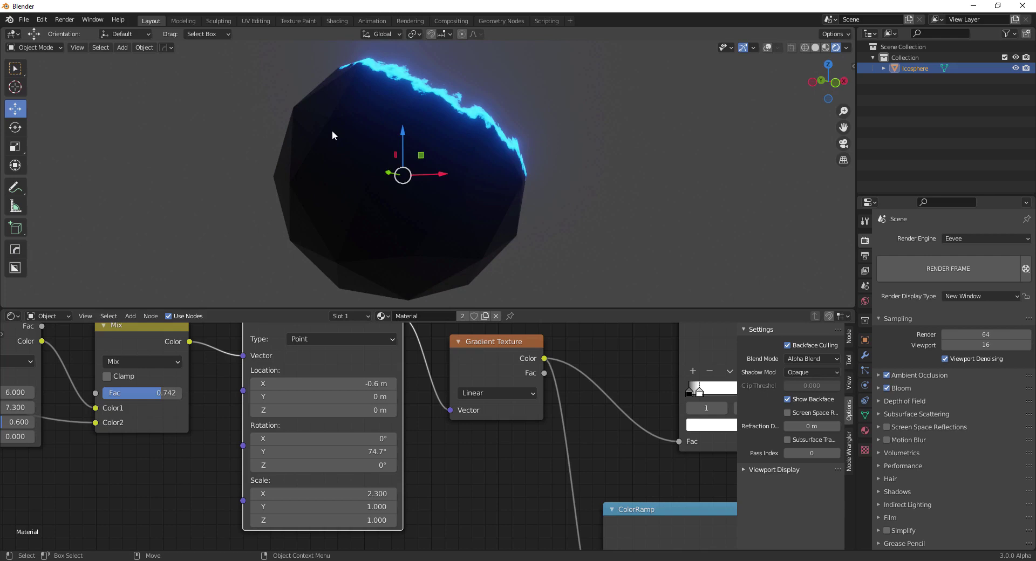
Step: Show the viewport overlays again and add a Wireframe modifier to the icosphere
click(767, 47)
click(641, 139)
click(300, 225)
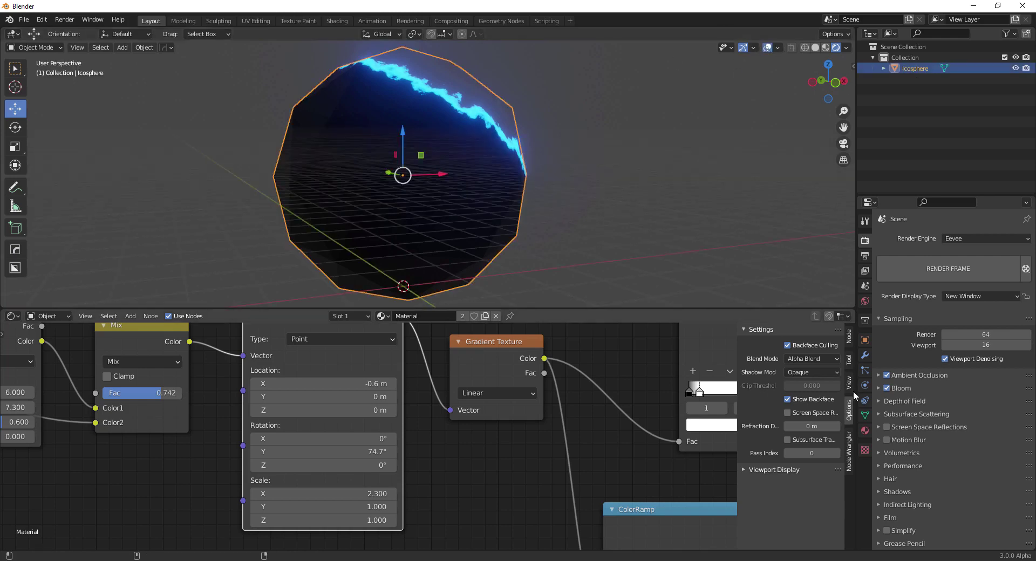
click(866, 356)
click(915, 241)
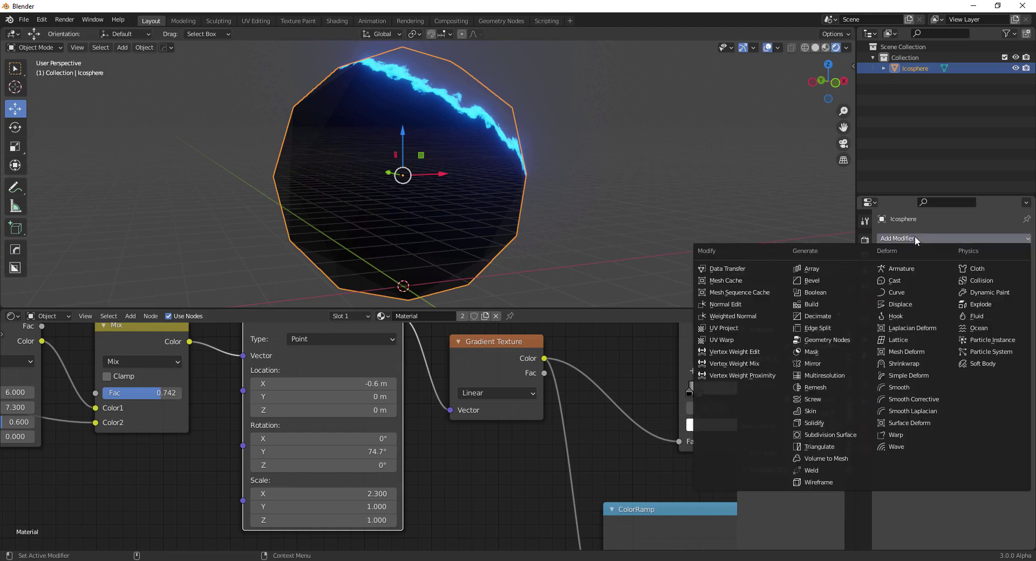
click(818, 484)
click(610, 176)
middle_drag(610, 177, 527, 267)
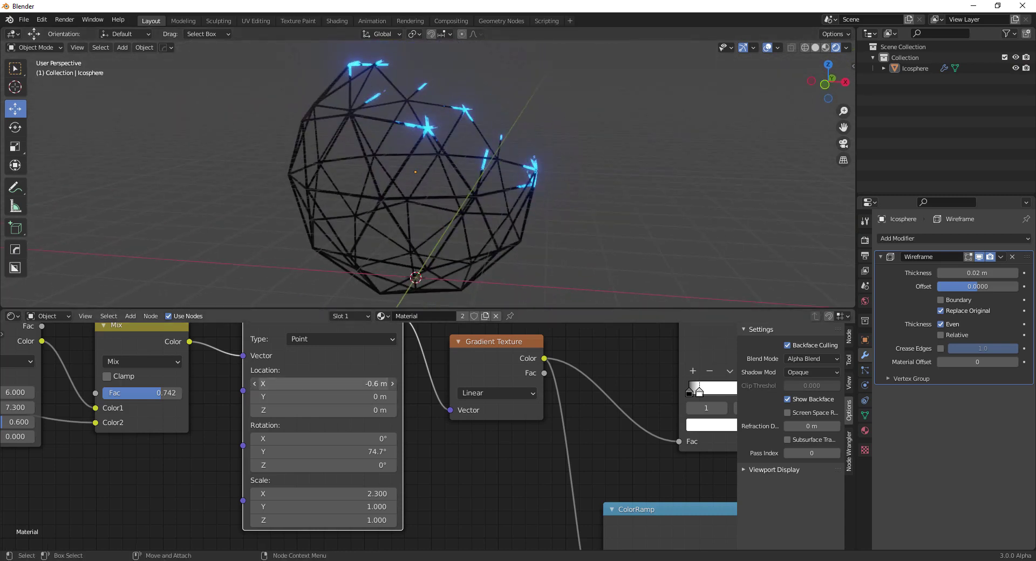
Step: Set the Mapping node's X location to -0.4 m, Y rotation to 83° and scale to 2.800, -5.900 and 0.600
drag(324, 384, 351, 384)
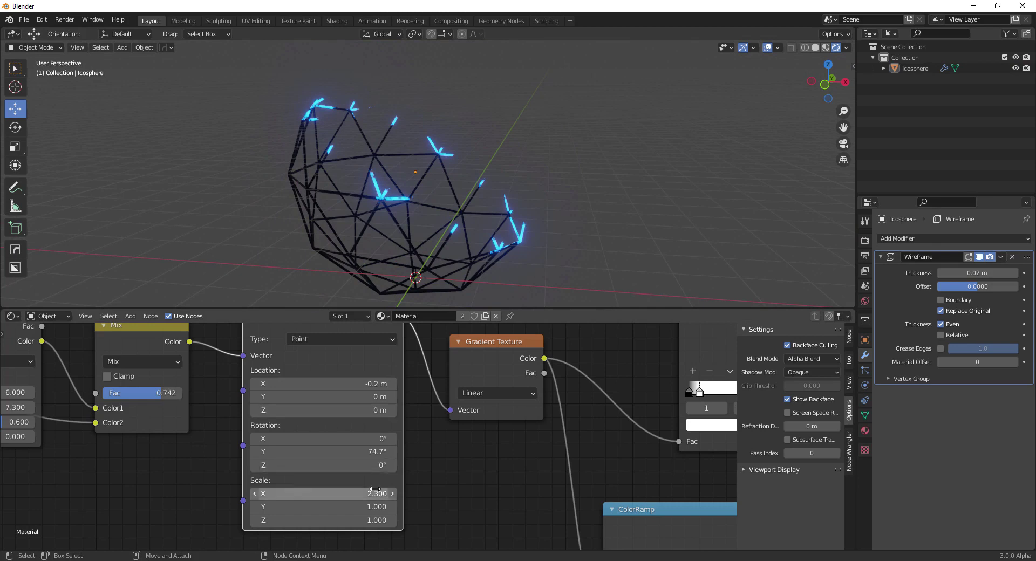
drag(324, 452, 351, 452)
drag(365, 494, 345, 521)
mouse_move(324, 384)
mouse_down()
mouse_move(307, 384)
mouse_move(323, 384)
mouse_up()
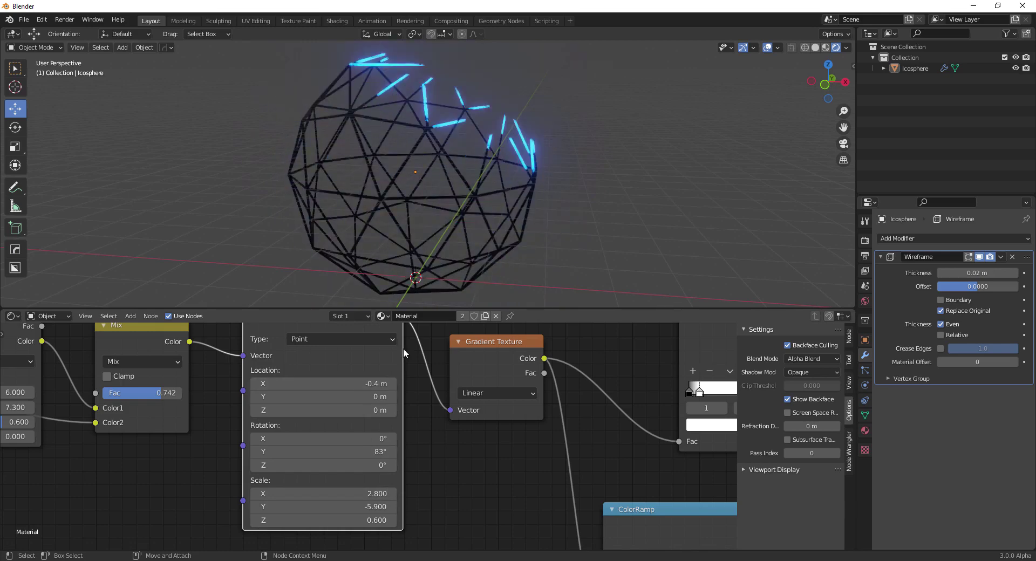
Step: Replace the shader editor with a Timeline showing its channel list, and select the icosphere in front view
scroll(465, 207, down, 2)
click(831, 89)
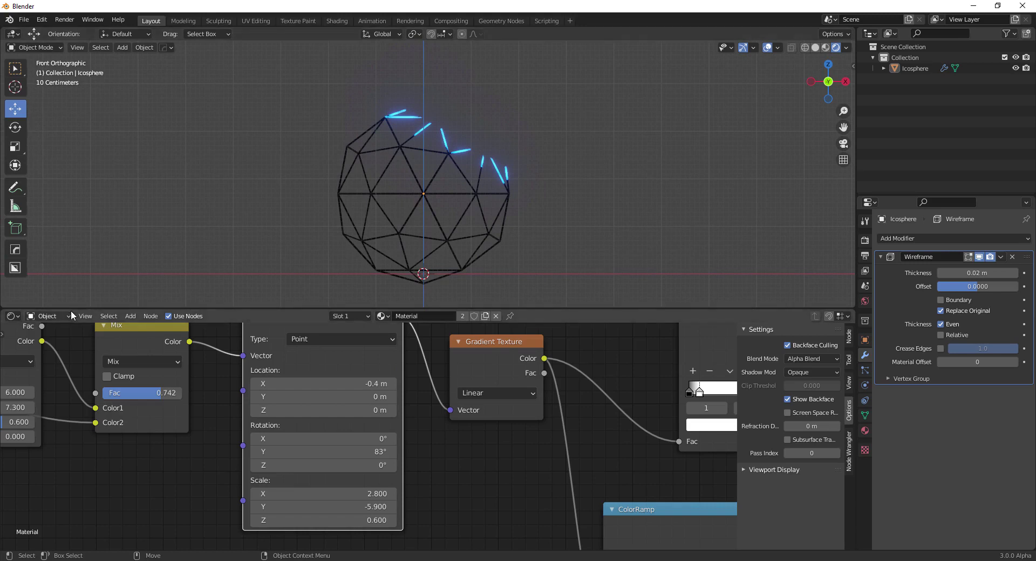
click(17, 316)
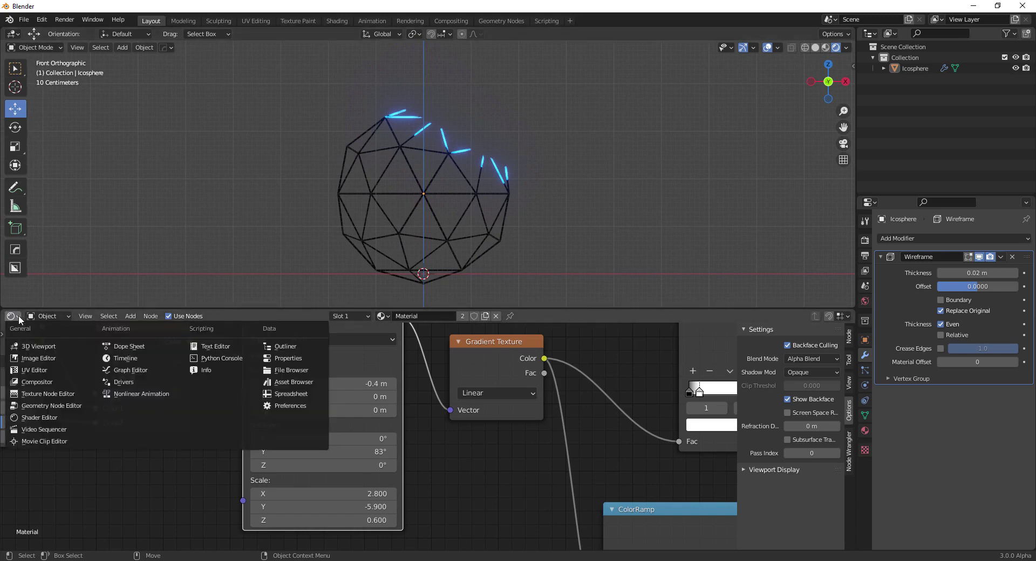
click(124, 359)
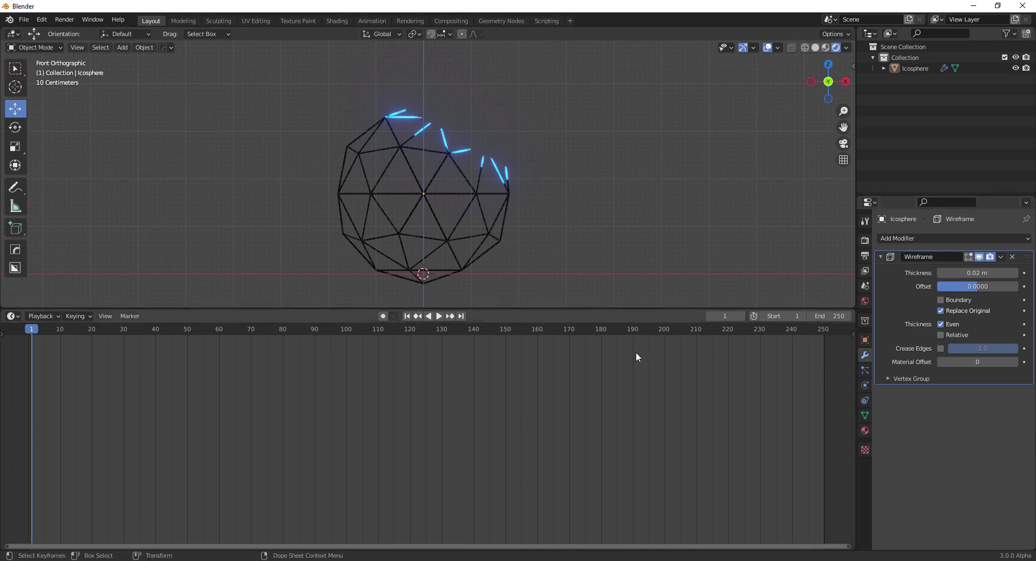
click(474, 192)
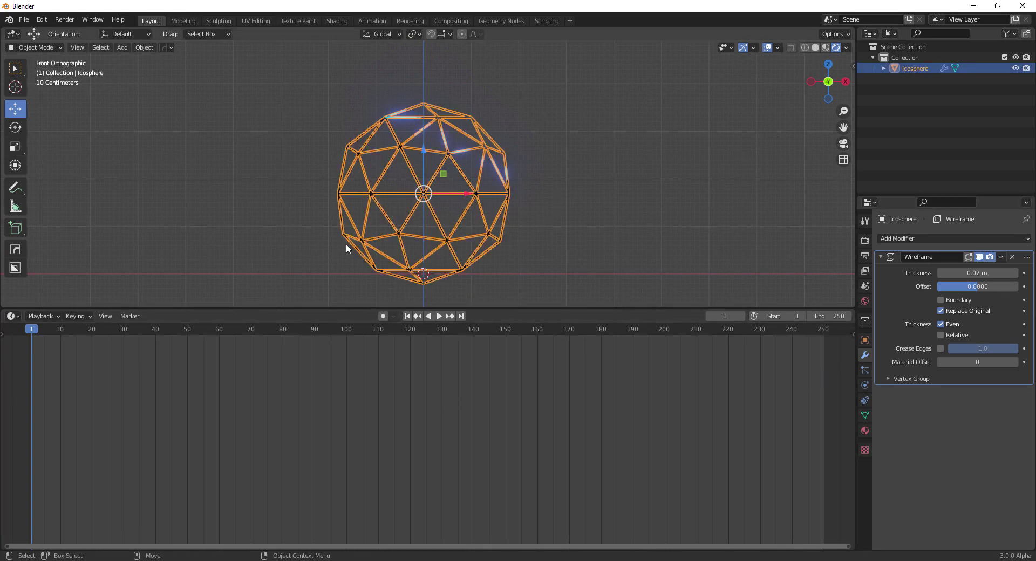
click(2, 334)
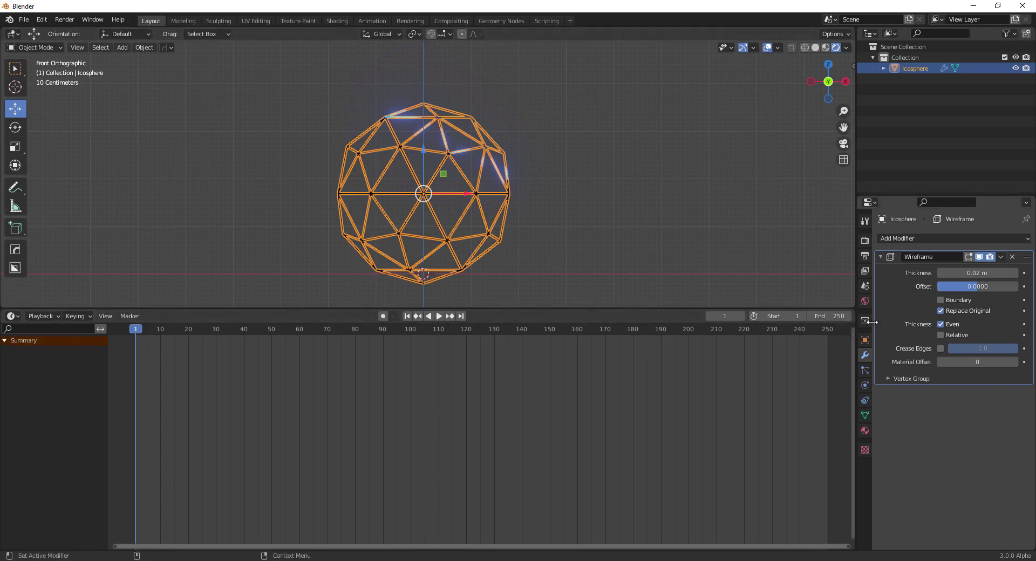
Step: Split the timeline area in two and make the new area a Shader Editor showing the Mapping node
drag(854, 309, 360, 319)
click(372, 316)
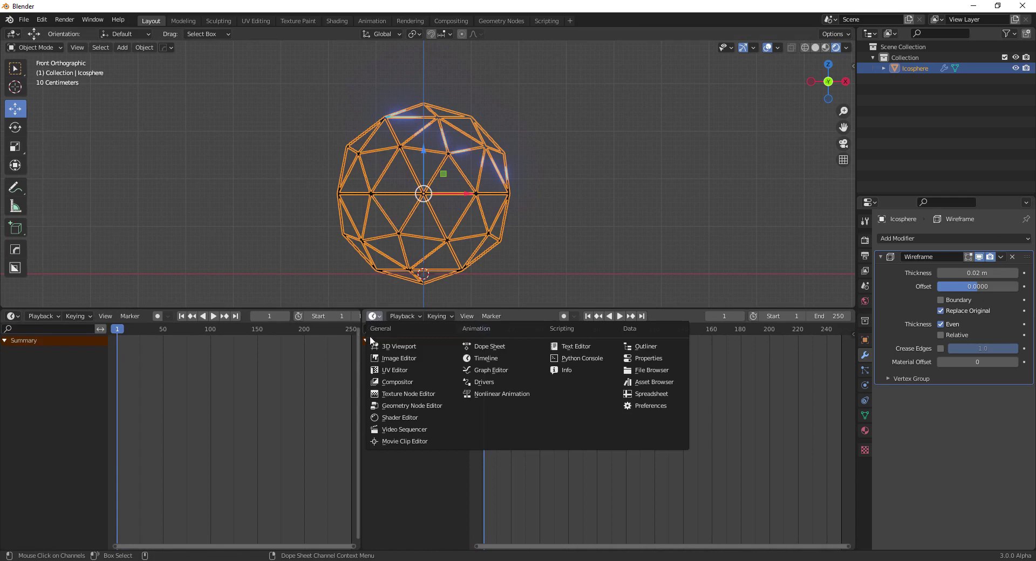
click(399, 417)
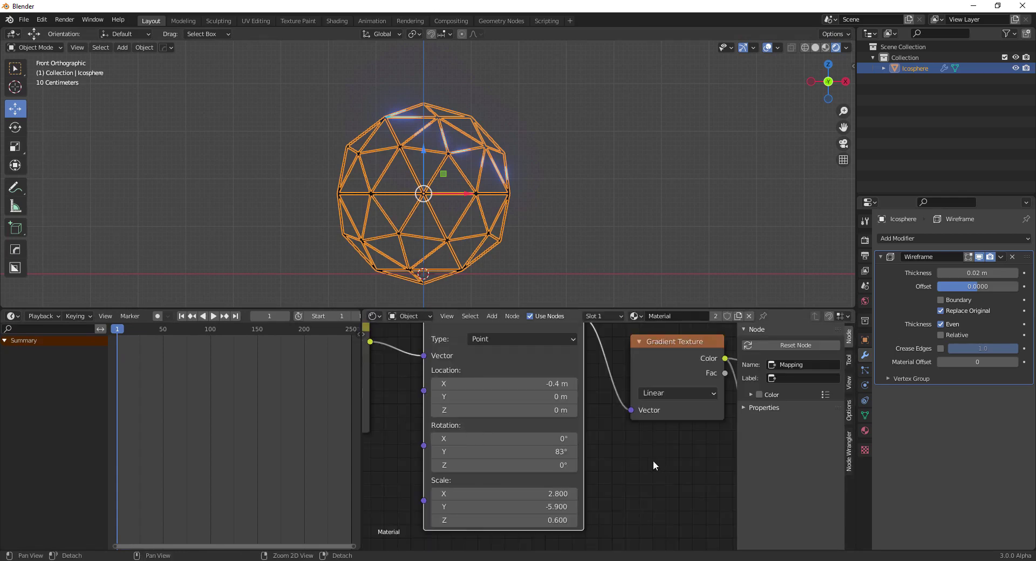
scroll(654, 466, down, 2)
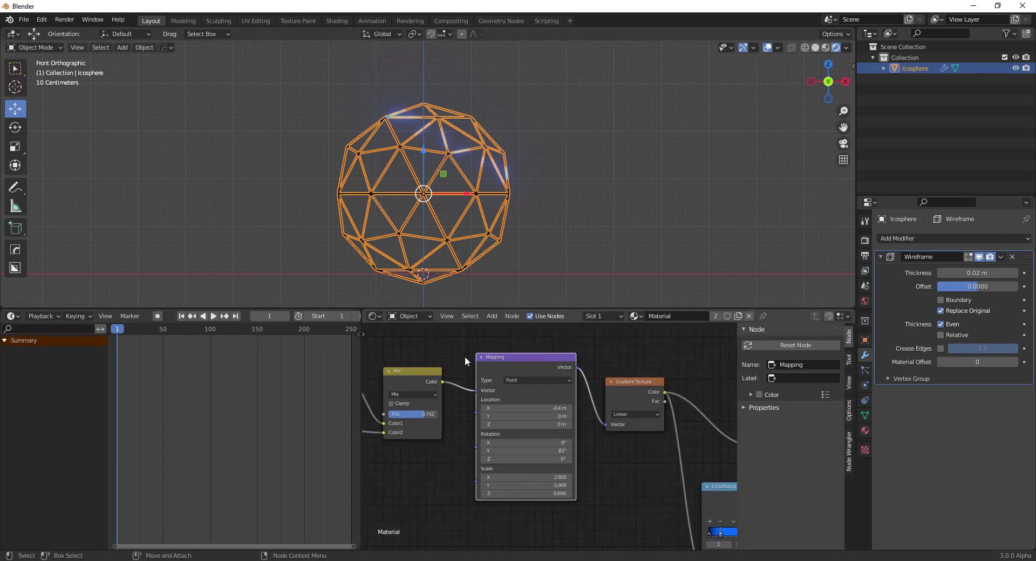
drag(308, 73, 557, 245)
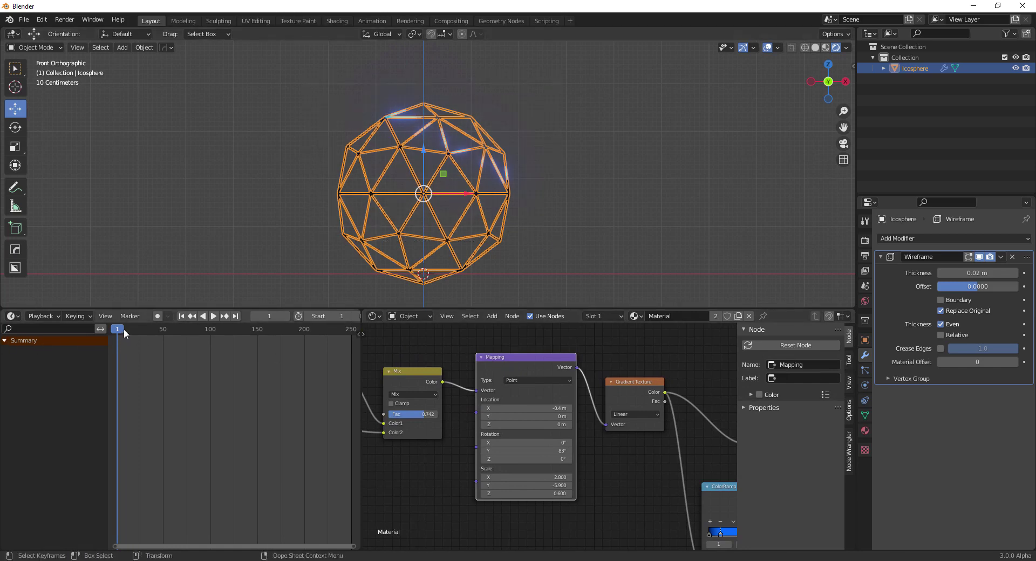
Step: Turn on auto keying at frame 0 and keyframe only the Mapping node's X location at -1.6 m
drag(124, 328, 110, 329)
key(space)
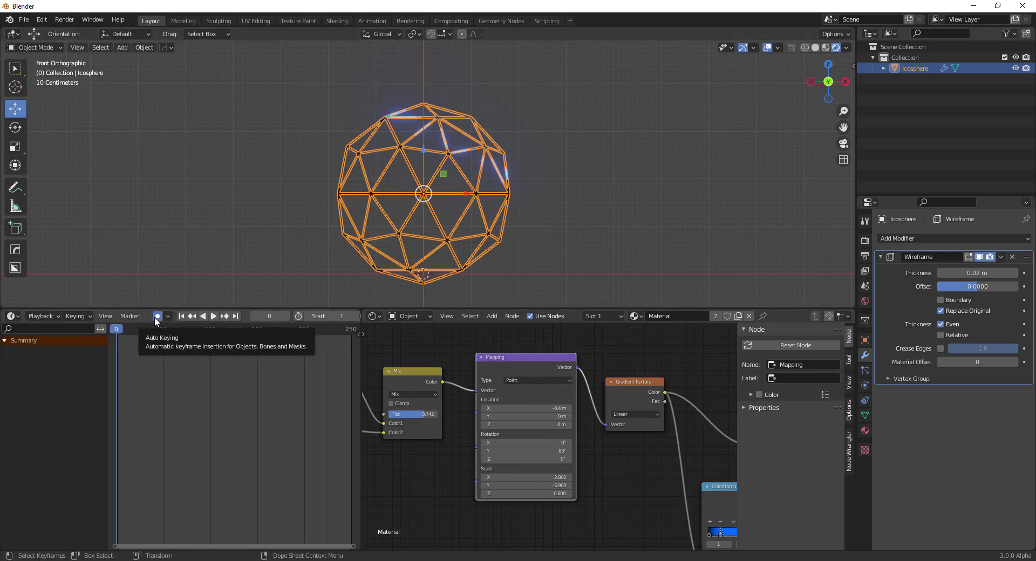
right_click(549, 412)
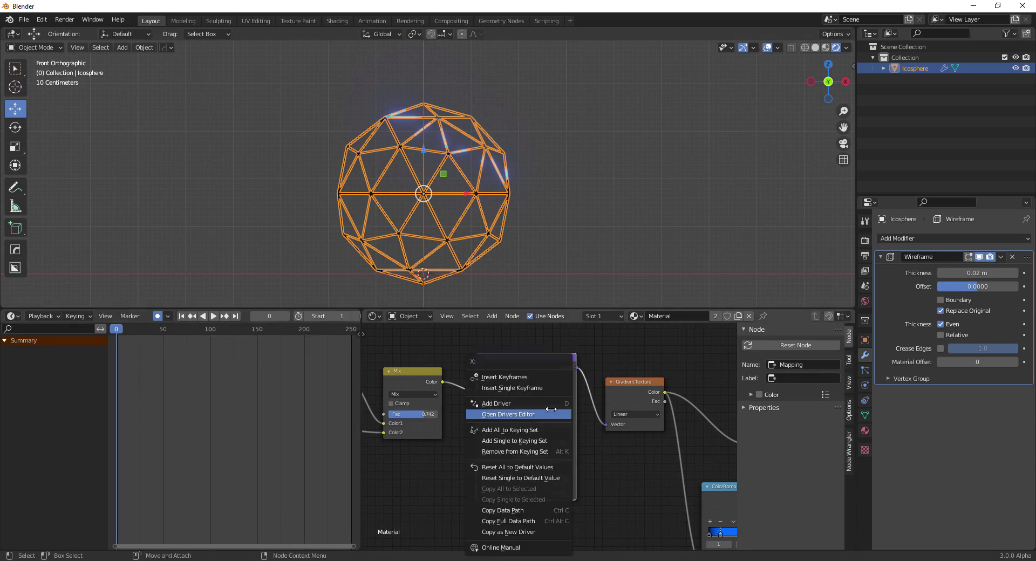
click(534, 388)
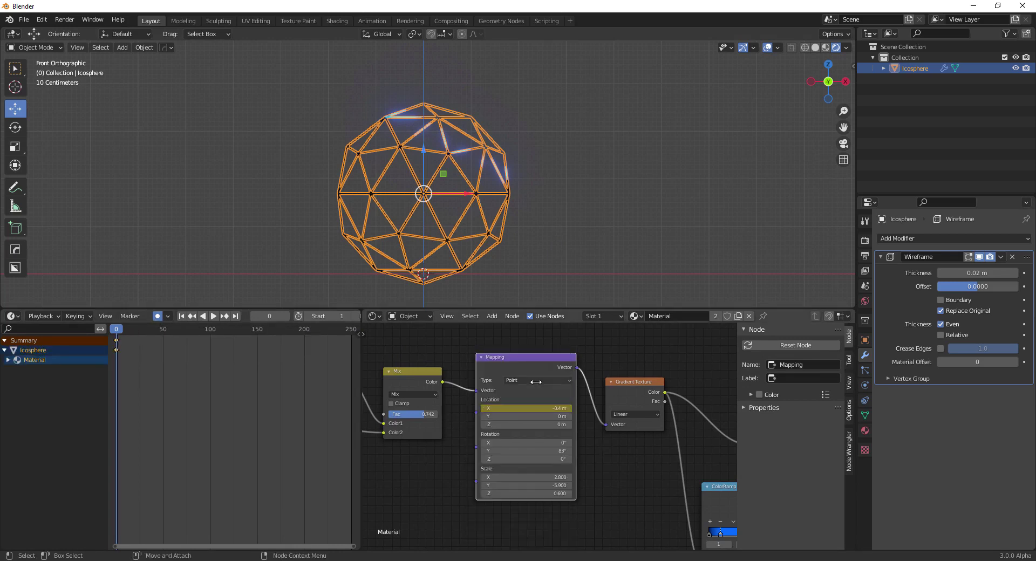
drag(542, 412, 556, 411)
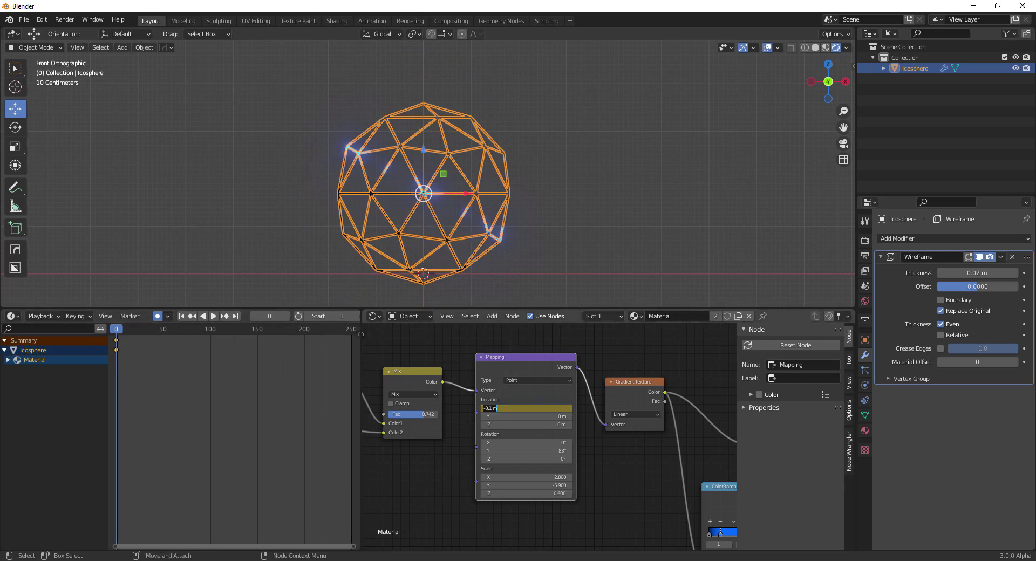
key(Return)
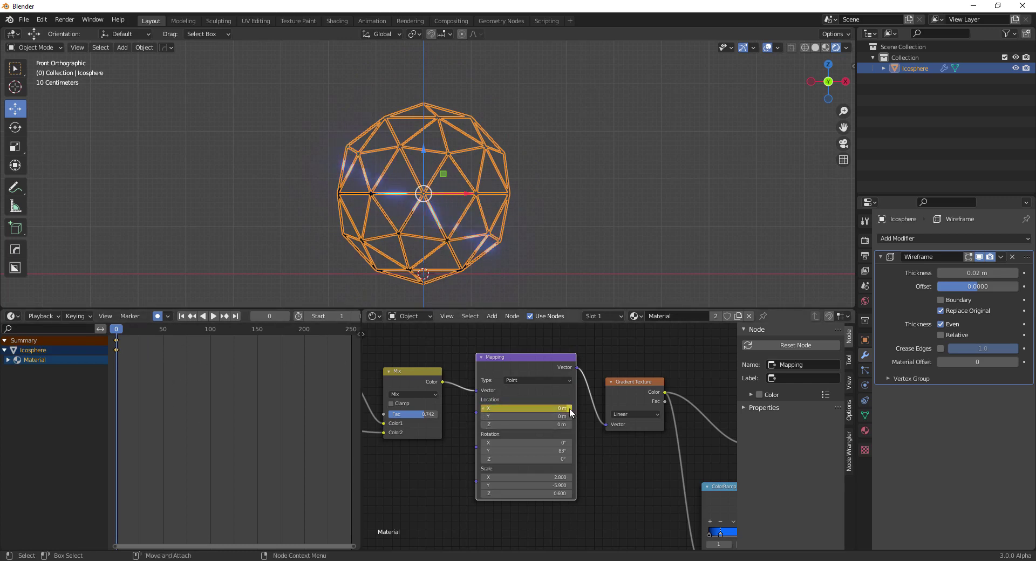
drag(561, 409, 518, 409)
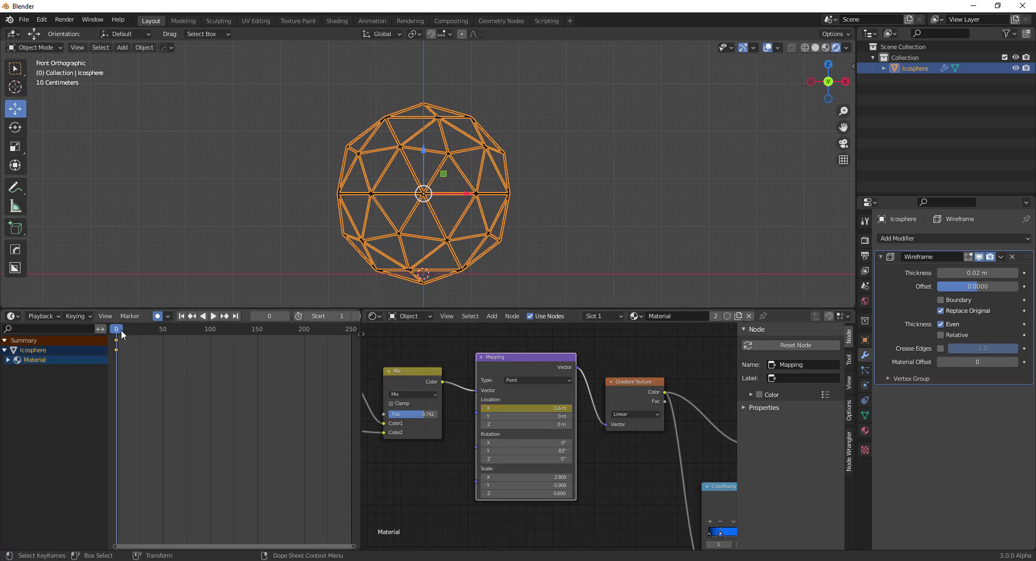
Step: Keyframe the Mapping node's X location at 0.5 m on frame 101
drag(121, 331, 211, 341)
text(0)
key(Return)
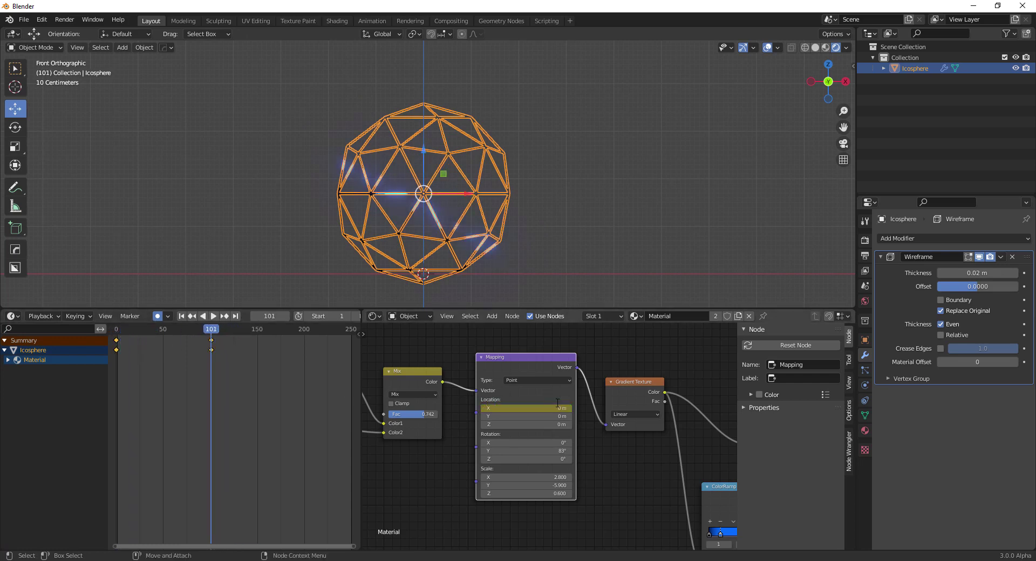
drag(561, 409, 546, 408)
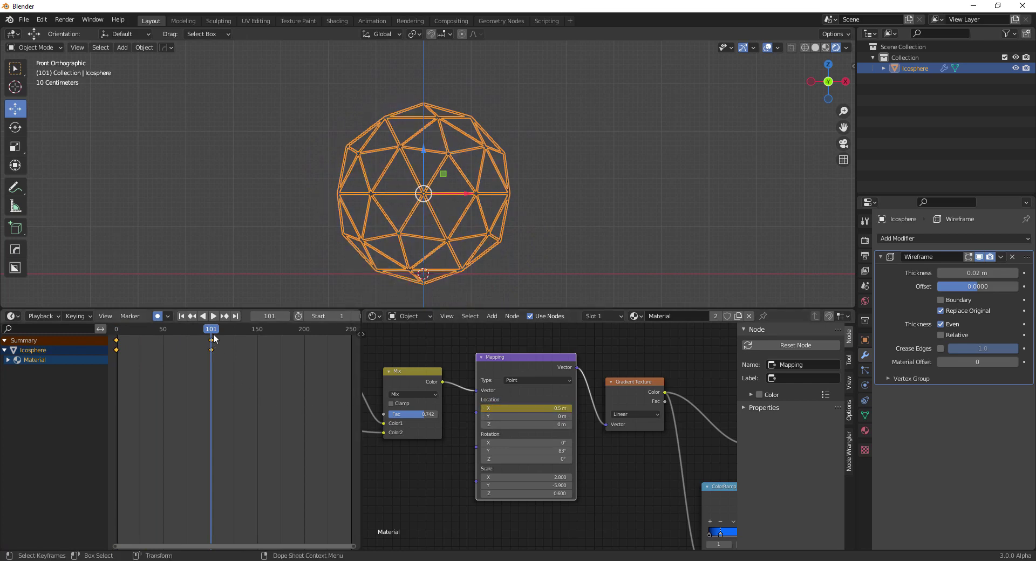
Step: Preview the dissolve animation on the deselected wireframe icosphere by playing and scrubbing through to frame 65
key(shift+ctrl+space)
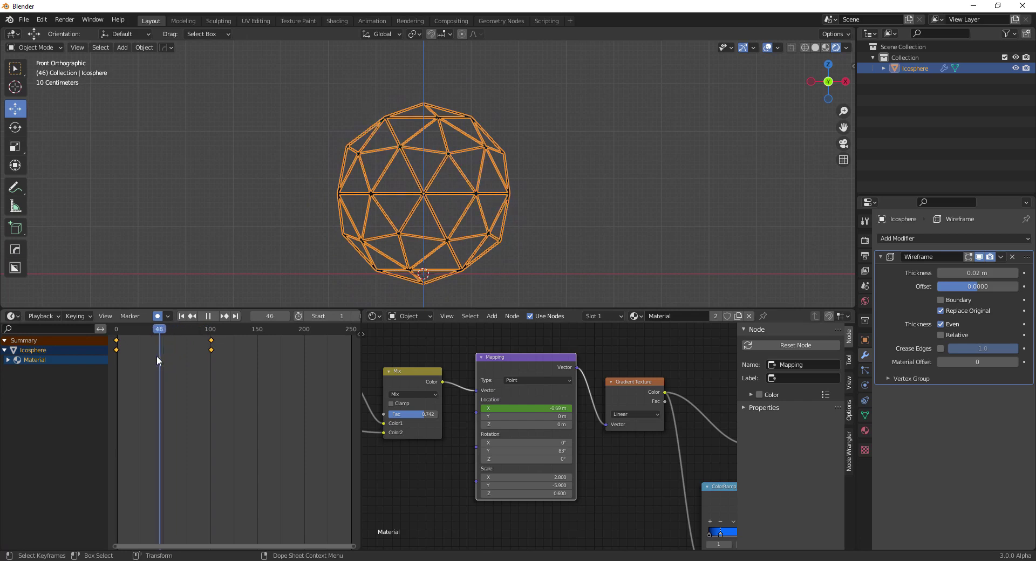
drag(149, 368, 177, 361)
click(575, 246)
middle_drag(548, 190, 545, 209)
mouse_move(173, 330)
mouse_down()
mouse_move(145, 333)
mouse_move(203, 317)
mouse_move(162, 320)
mouse_move(200, 313)
mouse_move(177, 319)
mouse_up()
key(space)
key(space)
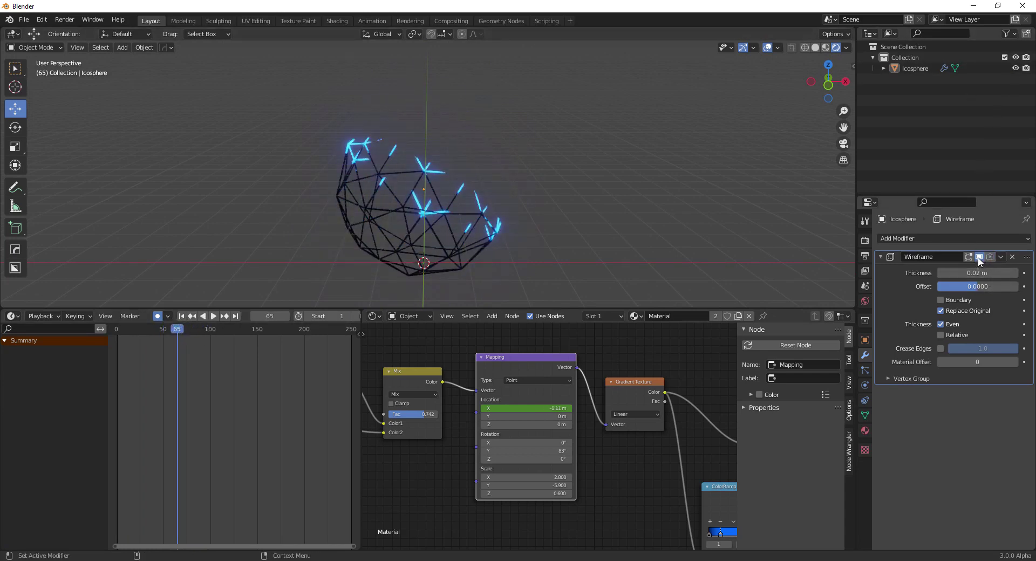
Step: Turn off the Wireframe modifier in the viewport, hide the overlays and preview the solid icosphere's dissolve up to frame 78
click(979, 257)
key(space)
mouse_move(196, 326)
mouse_down()
mouse_move(164, 337)
mouse_move(184, 329)
mouse_up()
key(space)
click(766, 48)
middle_drag(469, 135, 477, 142)
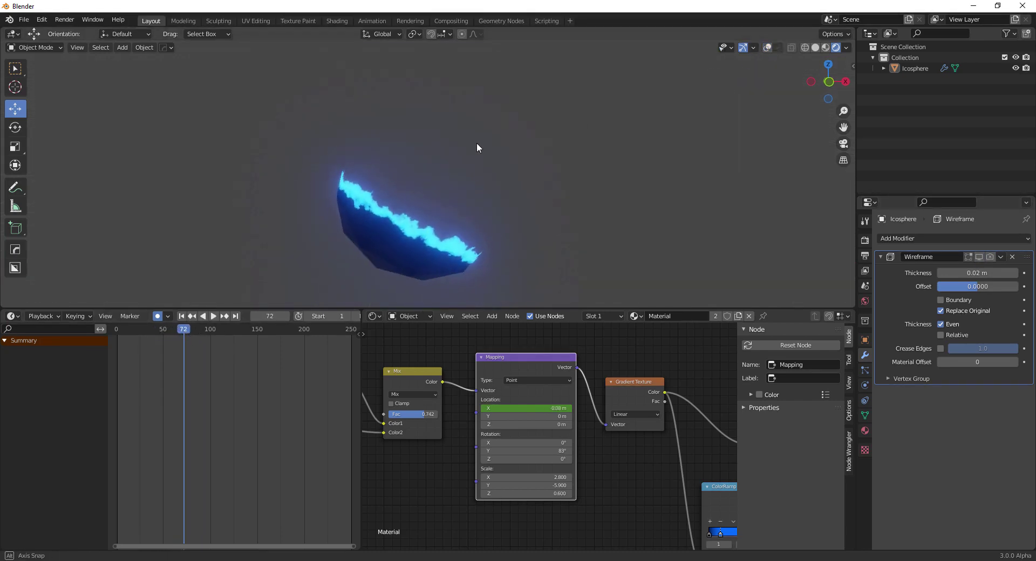
mouse_move(183, 331)
mouse_down()
mouse_move(152, 335)
mouse_move(198, 317)
mouse_move(156, 317)
mouse_move(190, 320)
mouse_up()
key(space)
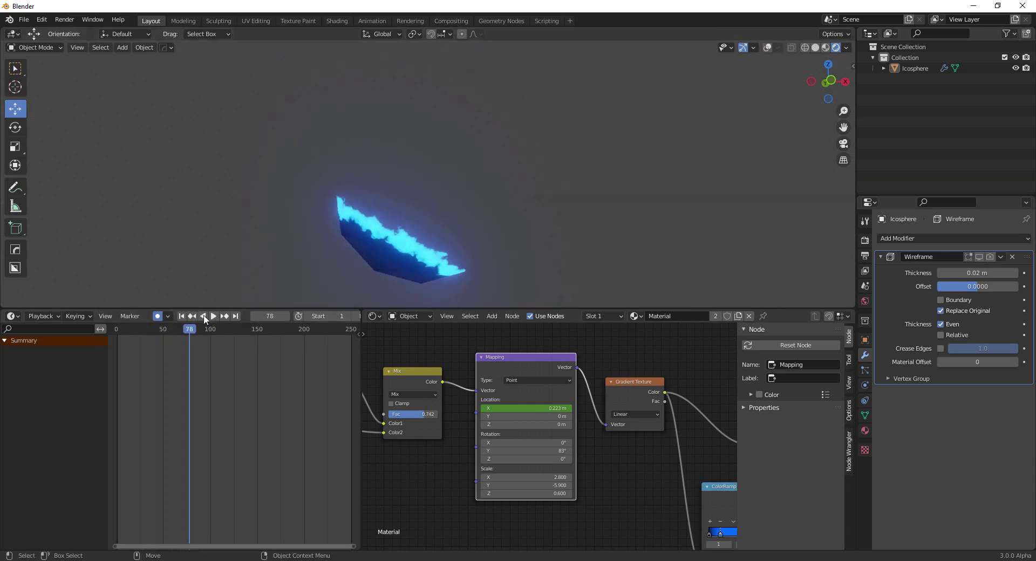
Step: Examine the complete node tree of the dissolve material from end to end
scroll(426, 462, down, 2)
middle_drag(427, 463, 432, 469)
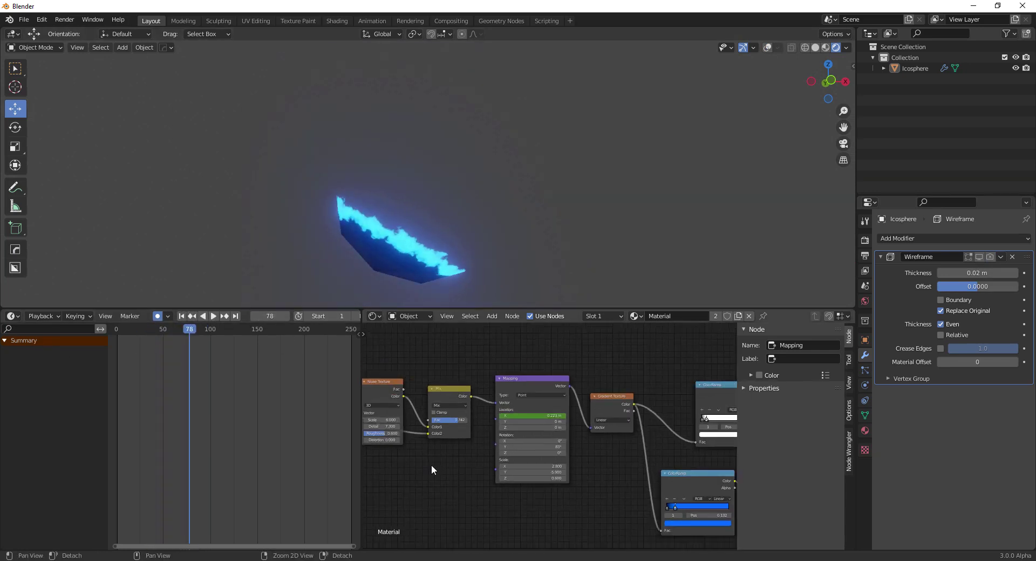
scroll(432, 469, down, 2)
middle_drag(493, 498, 506, 464)
scroll(517, 457, down, 1)
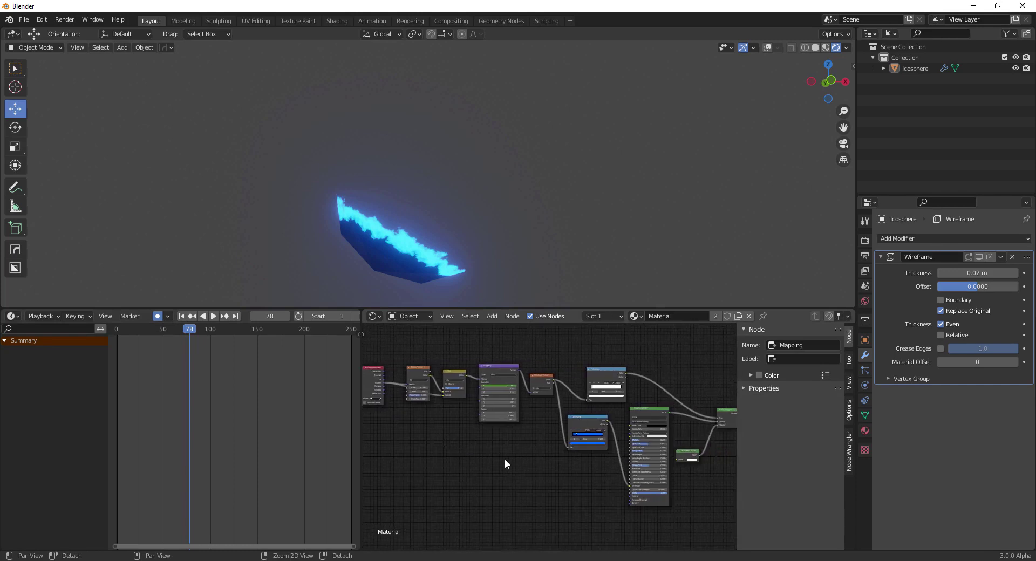
scroll(506, 464, down, 2)
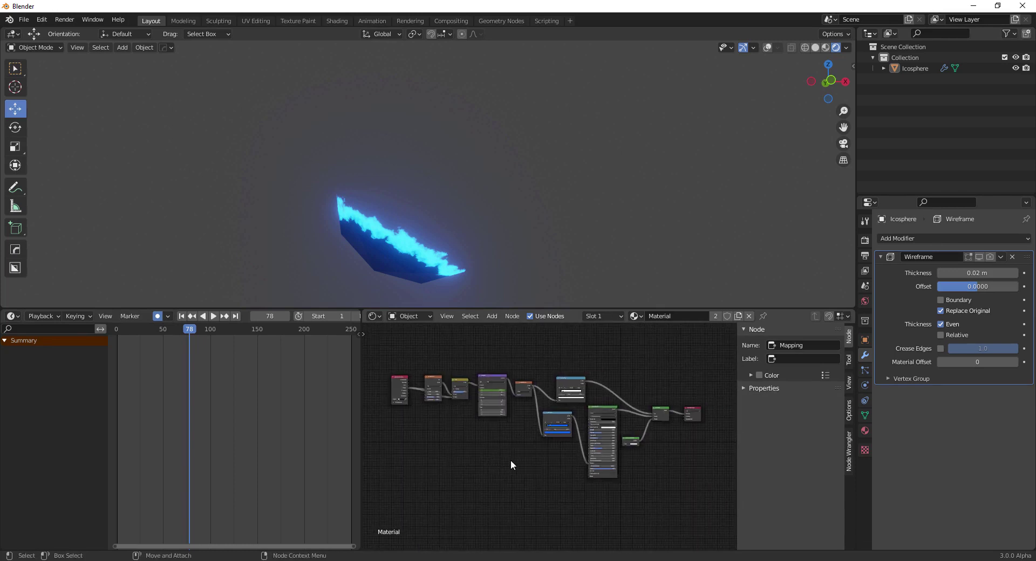